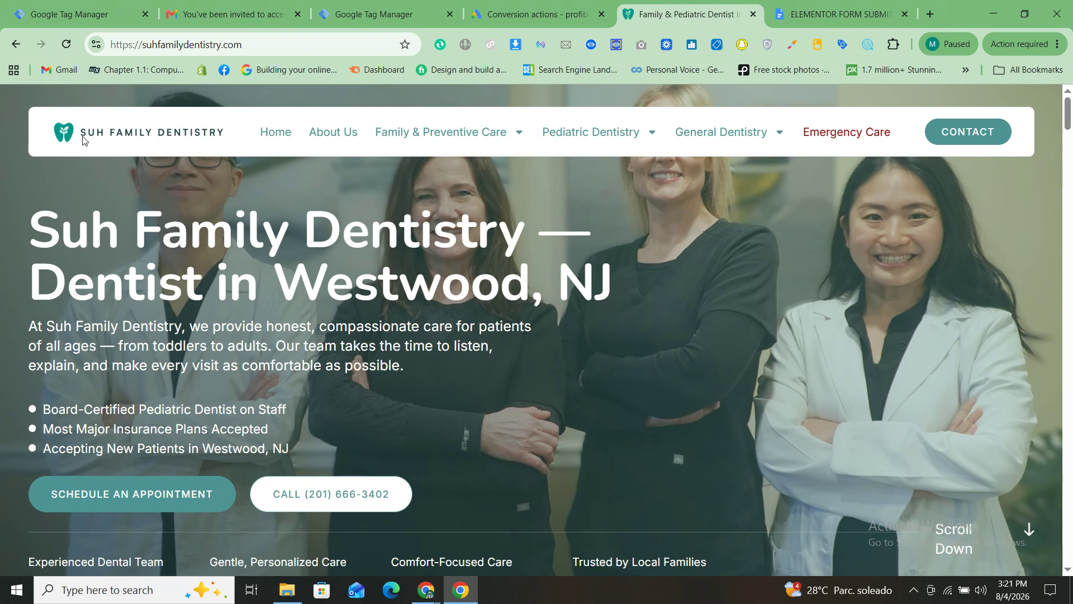
# - Open the dental site's appointment contact page and examine the fields of its Get in Touch form
pyautogui.click(129, 495)
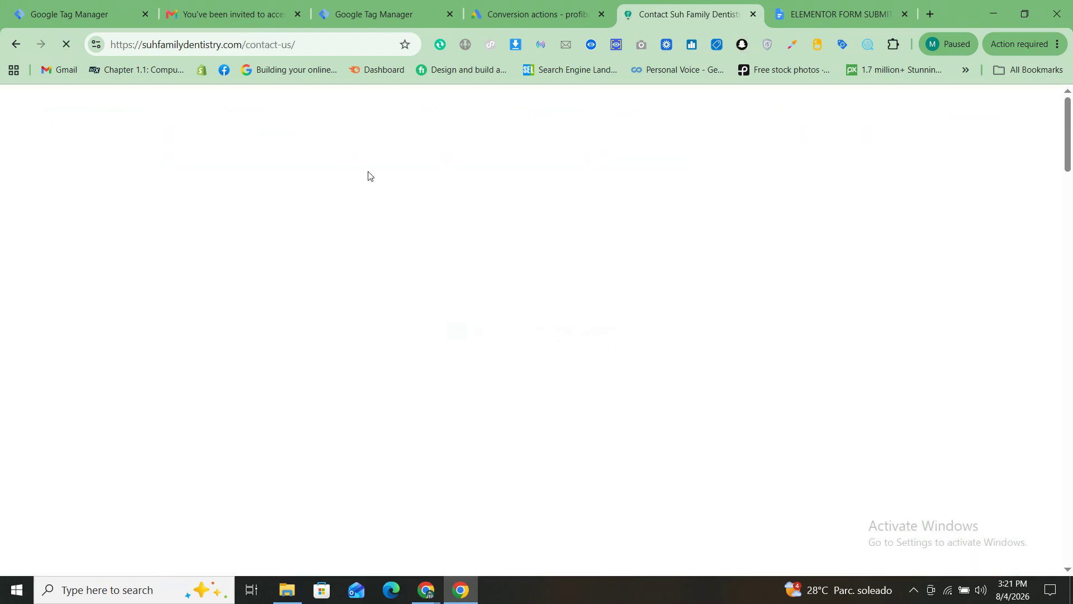
pyautogui.scroll(-5, 545, 327)
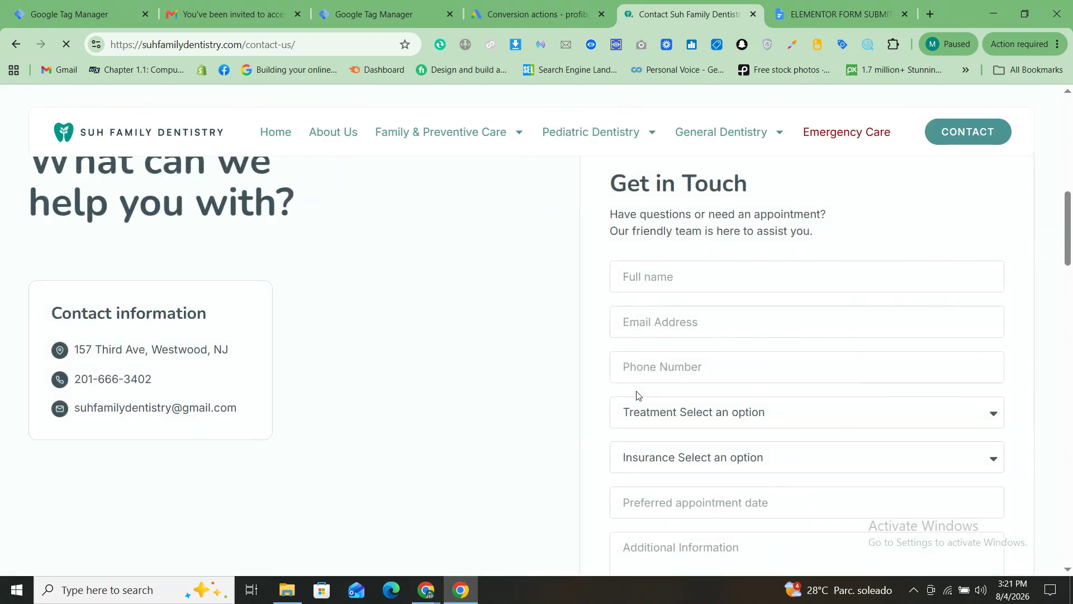
pyautogui.scroll(-1, 636, 395)
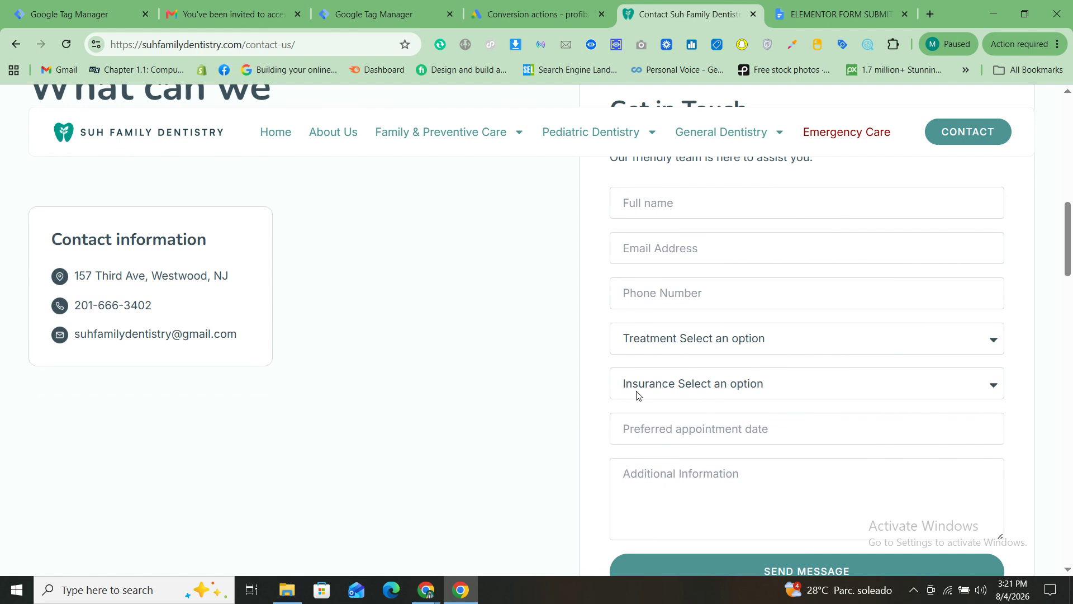
pyautogui.moveTo(601, 248); pyautogui.dragTo(665, 247)
pyautogui.moveTo(601, 303); pyautogui.dragTo(636, 298)
# - Copy the entire listener script from the ELEMENTOR FORM SUBMIT LISCENER document in Google Docs
pyautogui.click(415, 10)
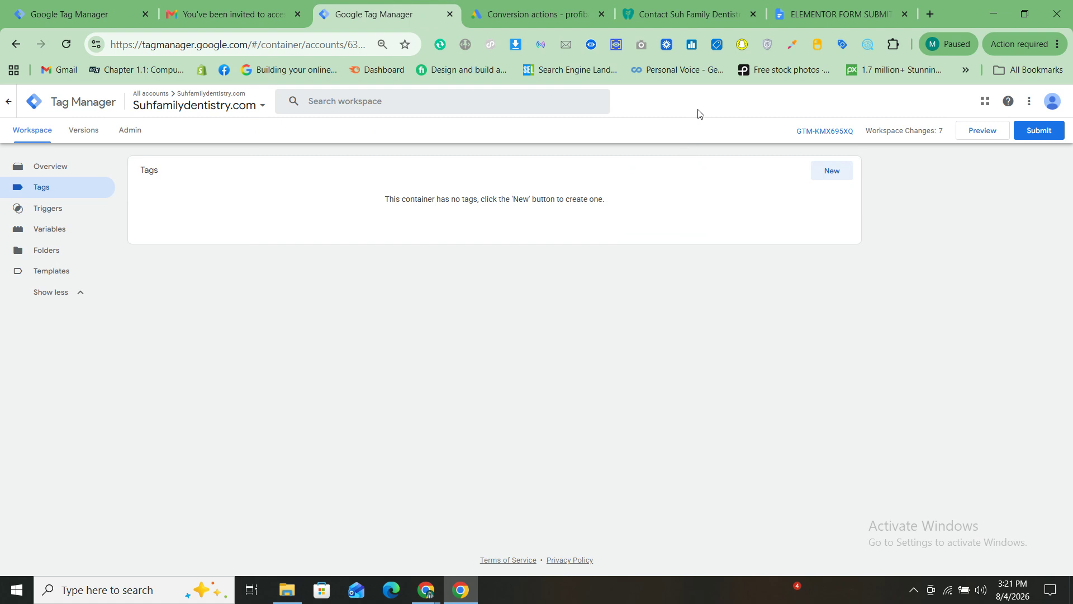
pyautogui.click(807, 16)
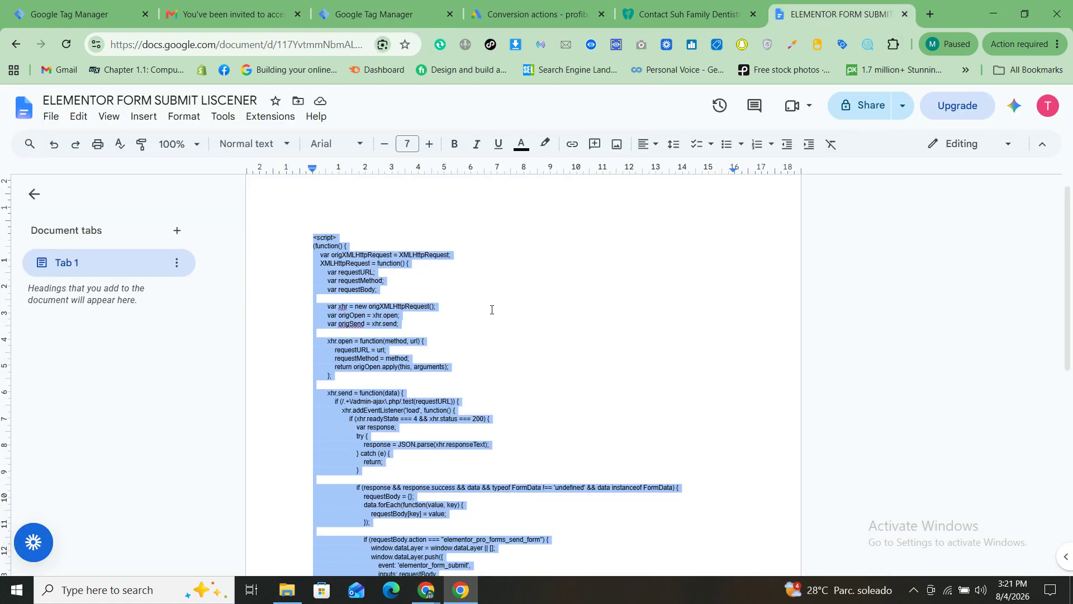
pyautogui.click(418, 333)
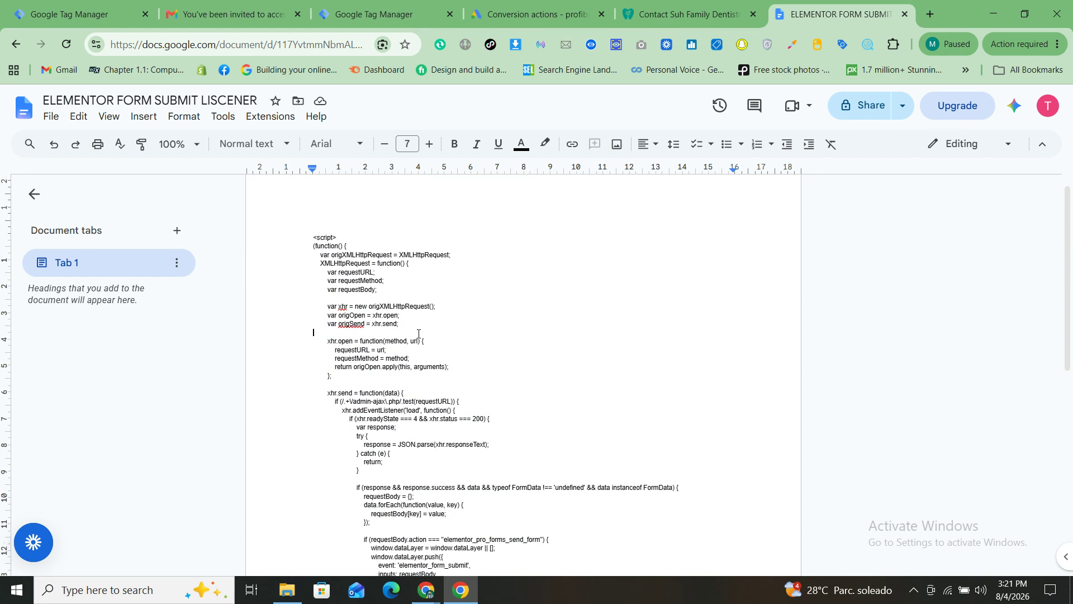
pyautogui.hotkey('ctrl', 'a')
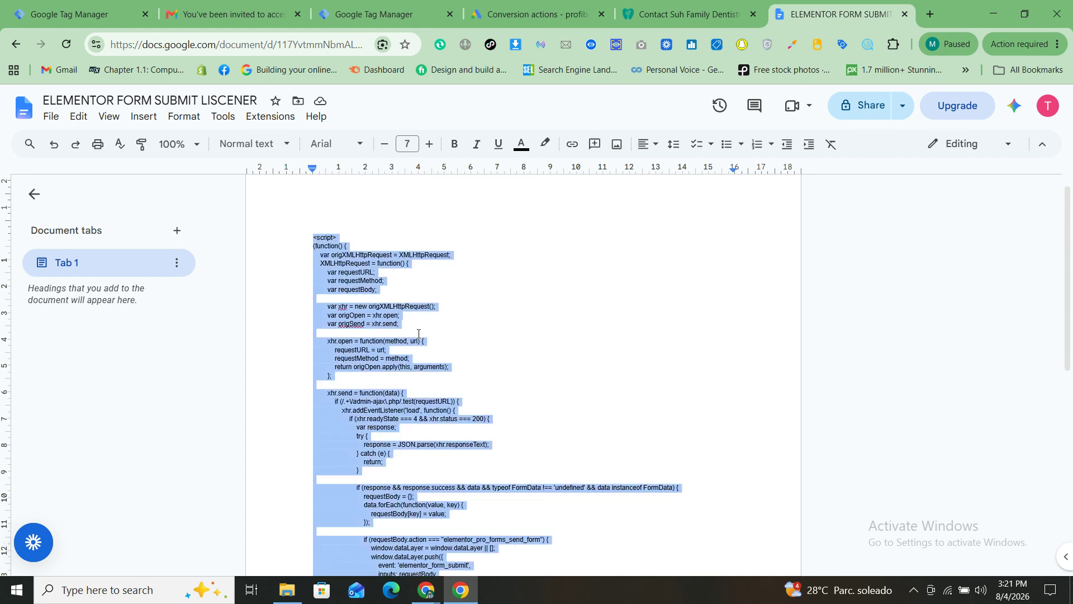
# - Switch to Google Tag Manager, create a Custom HTML tag and paste the copied listener script as its HTML
pyautogui.click(371, 3)
pyautogui.click(844, 175)
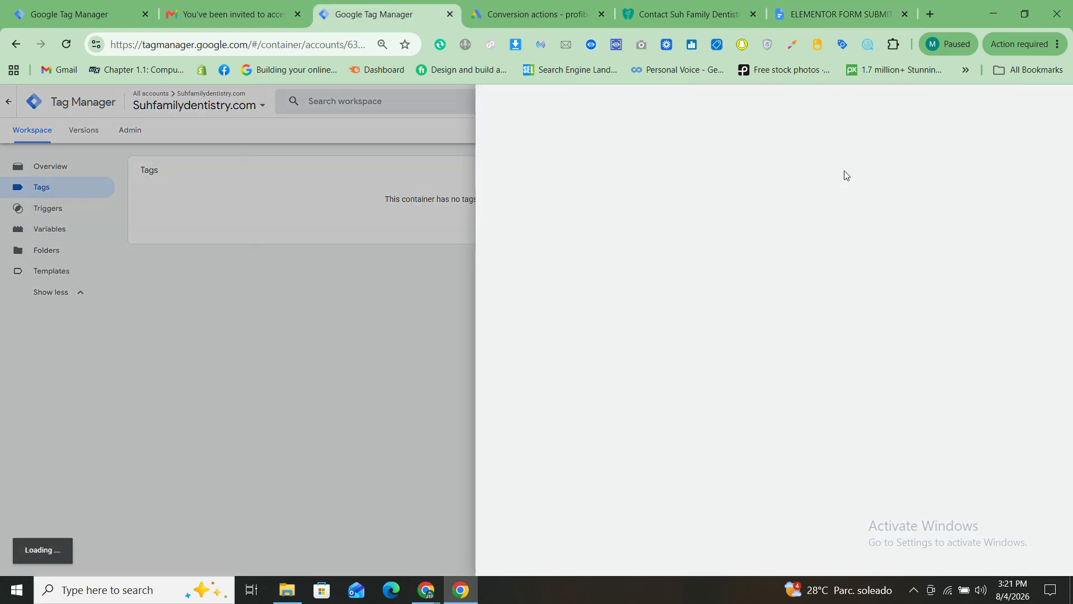
pyautogui.click(724, 206)
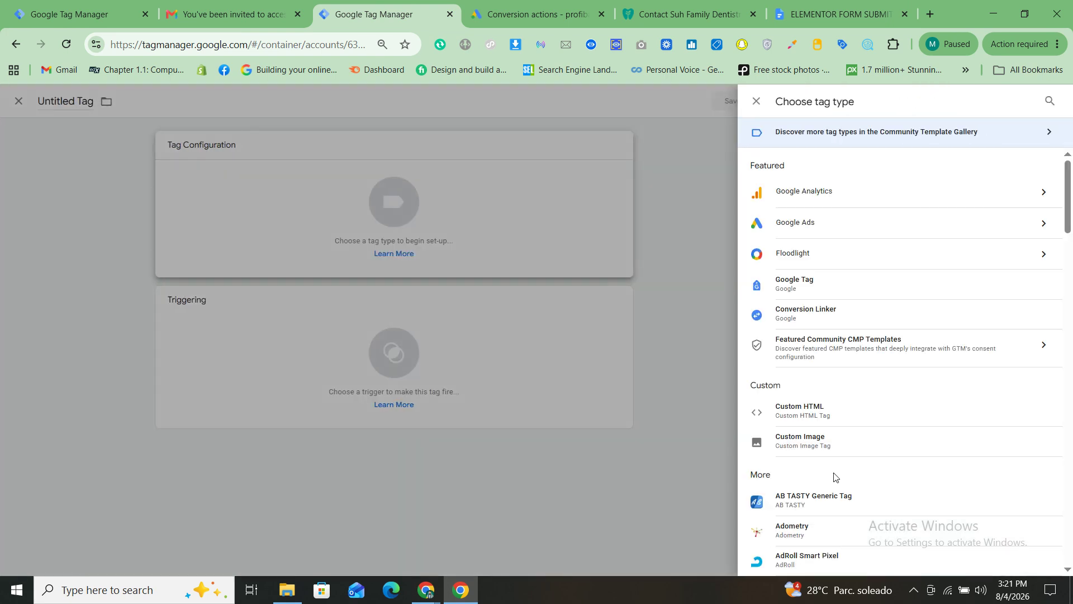
pyautogui.click(799, 413)
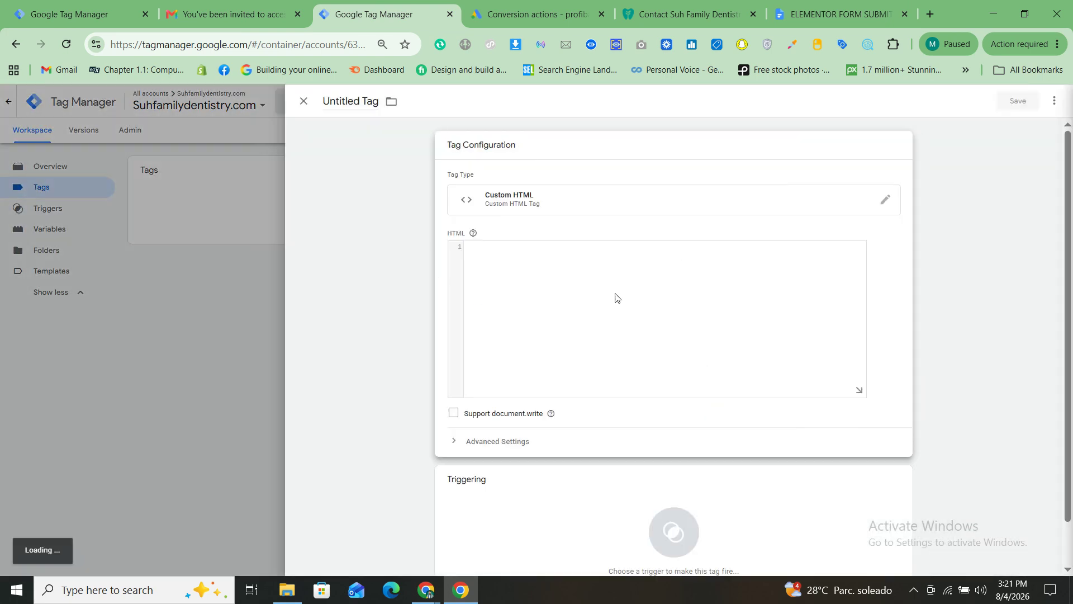
pyautogui.hotkey('ctrl', 'v')
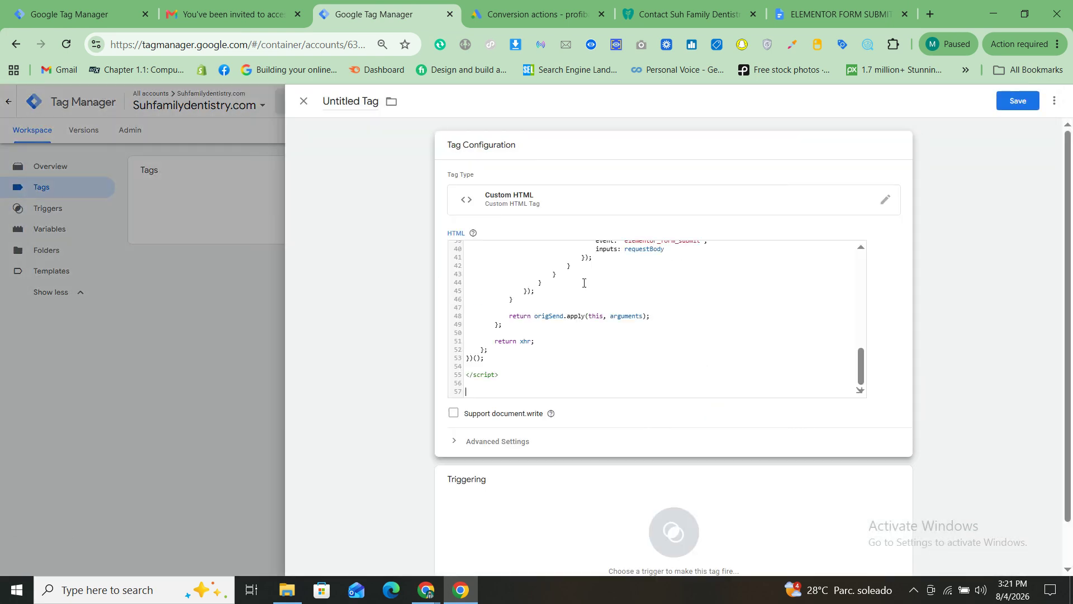
# - Set the tag to fire on the All Pages trigger and save it with the name Custom HTML
pyautogui.click(627, 515)
pyautogui.click(457, 151)
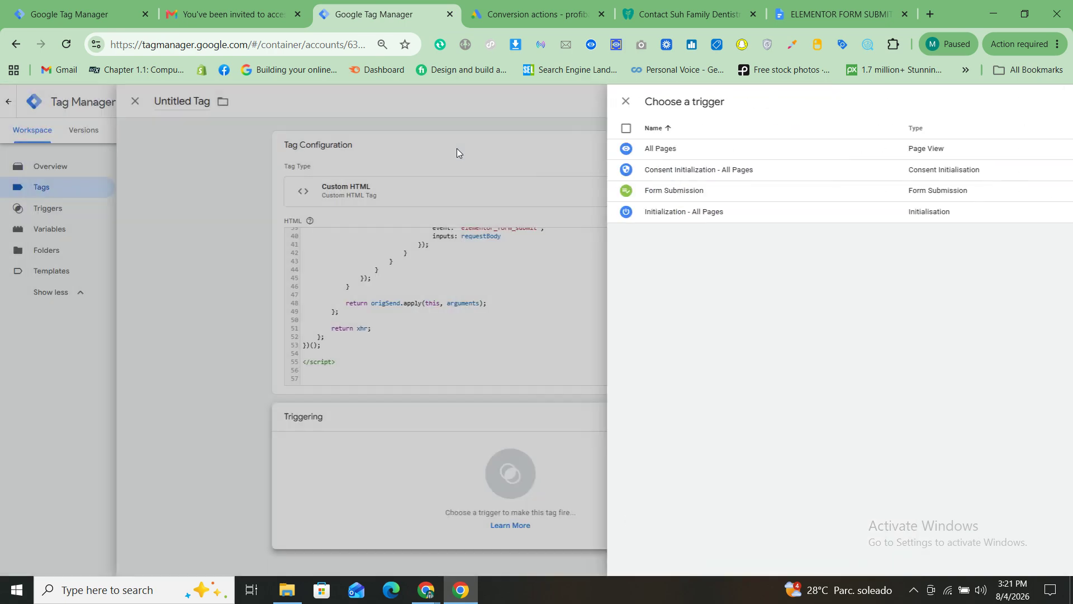
pyautogui.click(1021, 100)
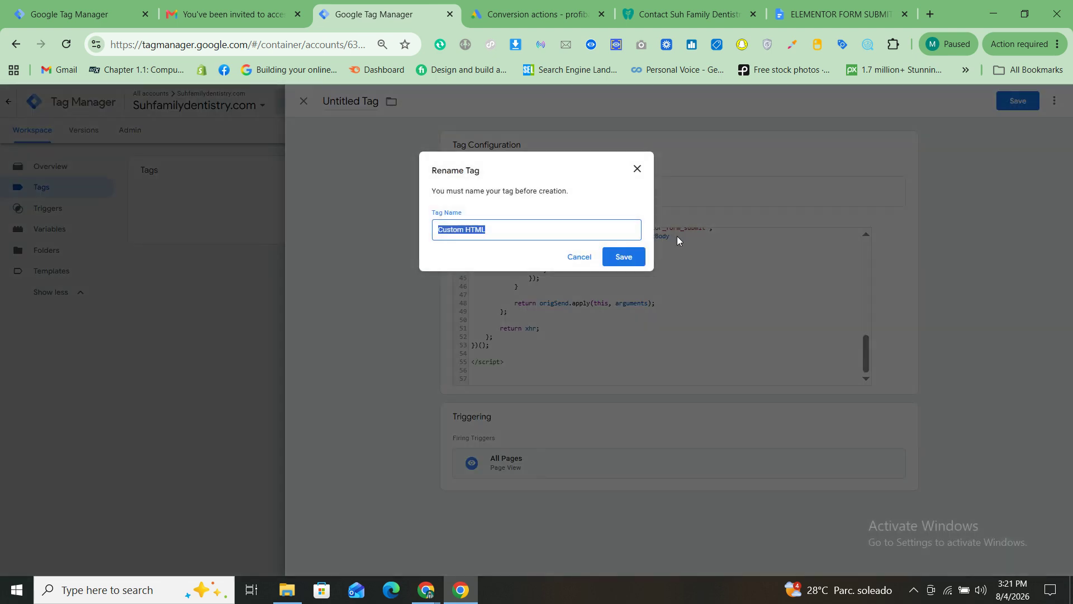
pyautogui.click(637, 258)
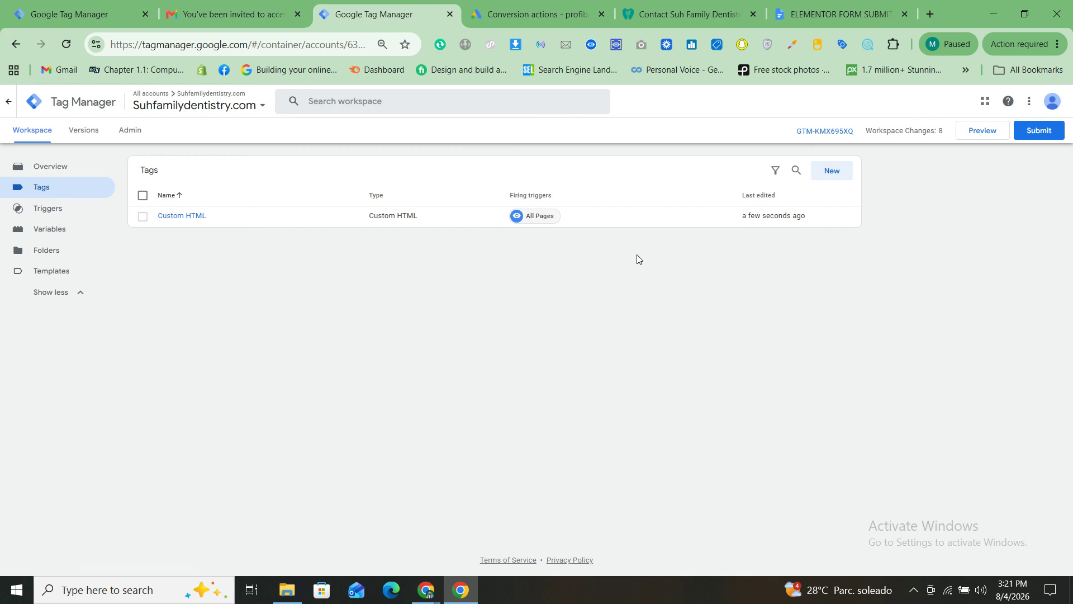
pyautogui.click(983, 136)
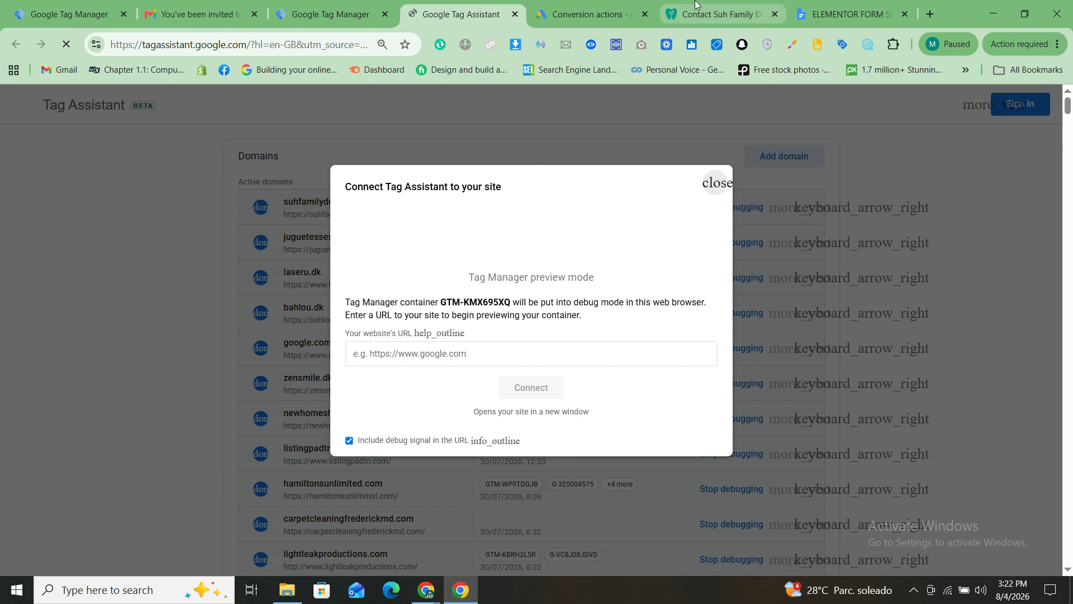
pyautogui.click(721, 14)
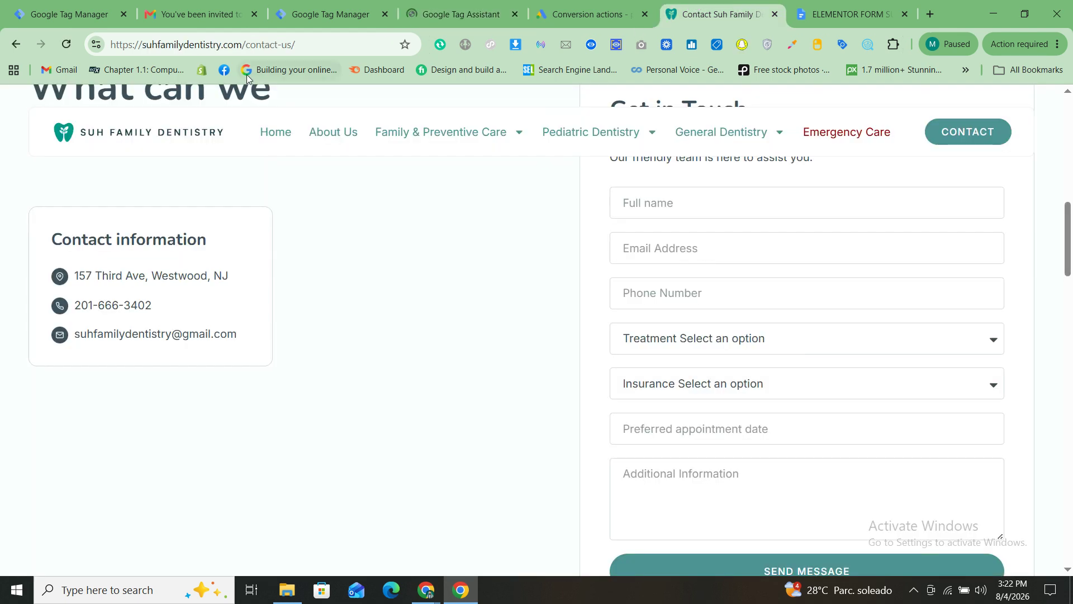
pyautogui.click(98, 50)
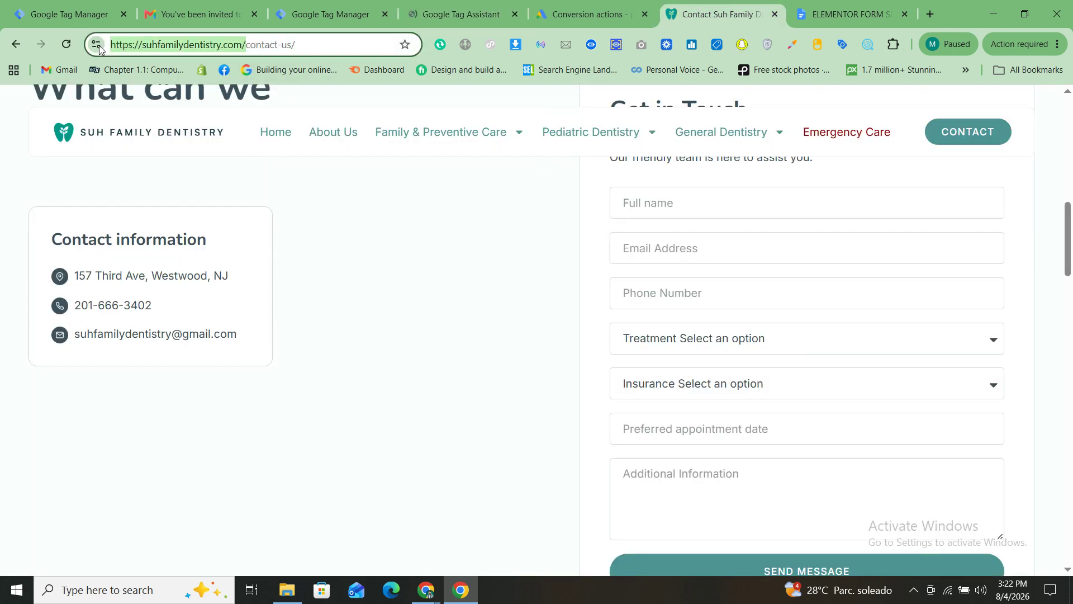
pyautogui.click(484, 8)
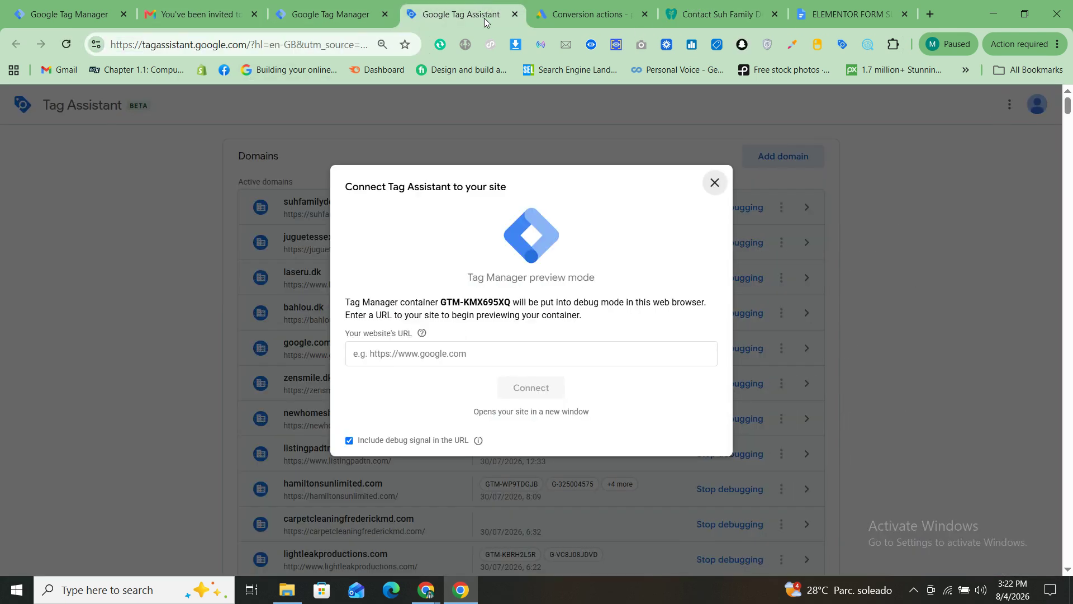
pyautogui.click(524, 364)
pyautogui.click(475, 514)
pyautogui.click(531, 394)
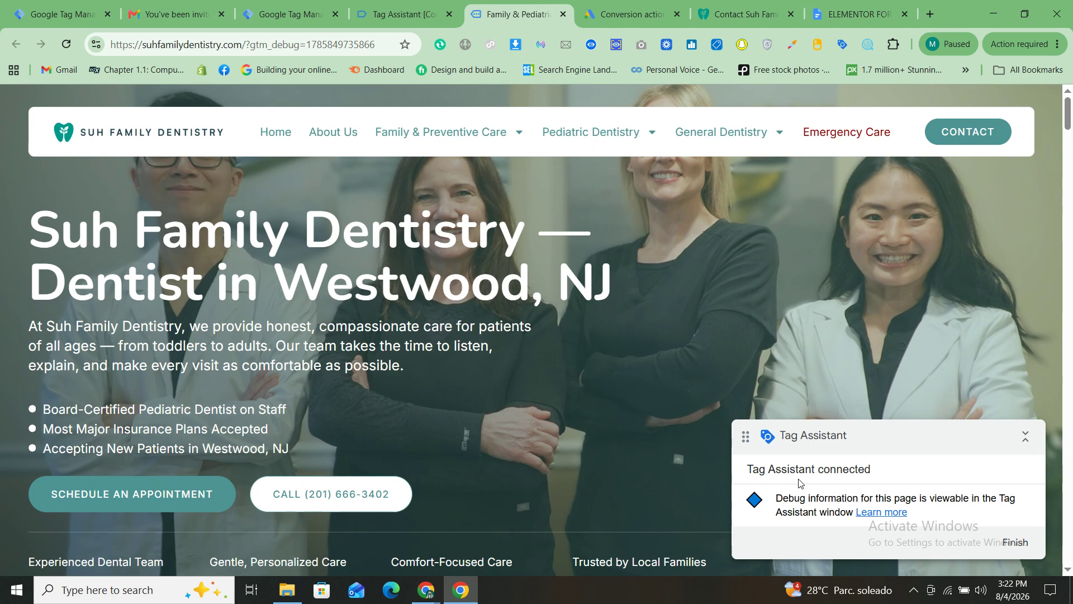
# - Continue into the connected Tag Assistant session, open the contact page on the debugged site and check the recorded events
pyautogui.click(423, 15)
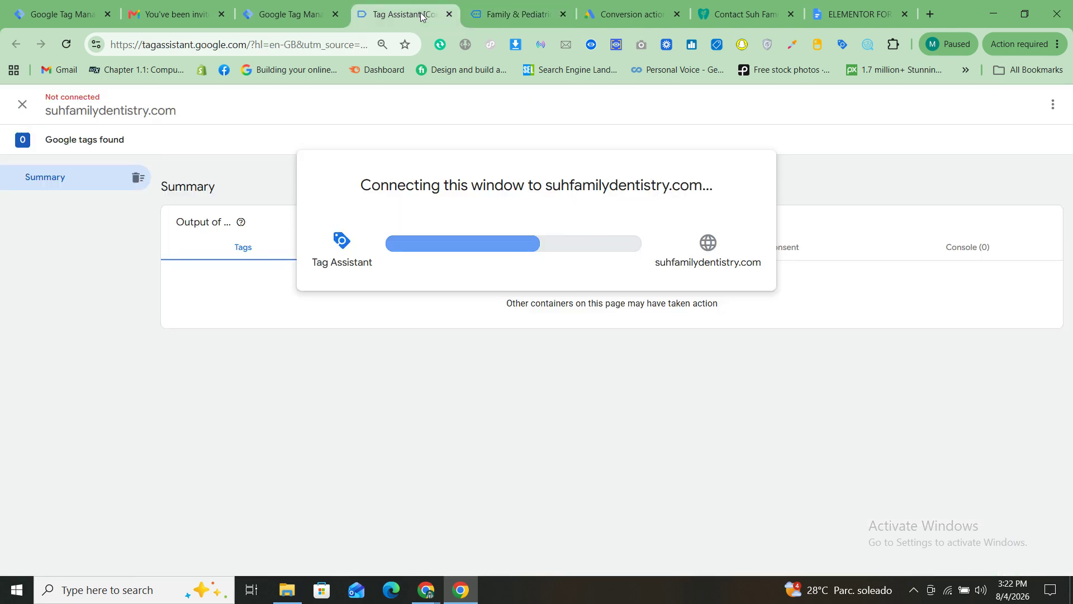
pyautogui.click(532, 338)
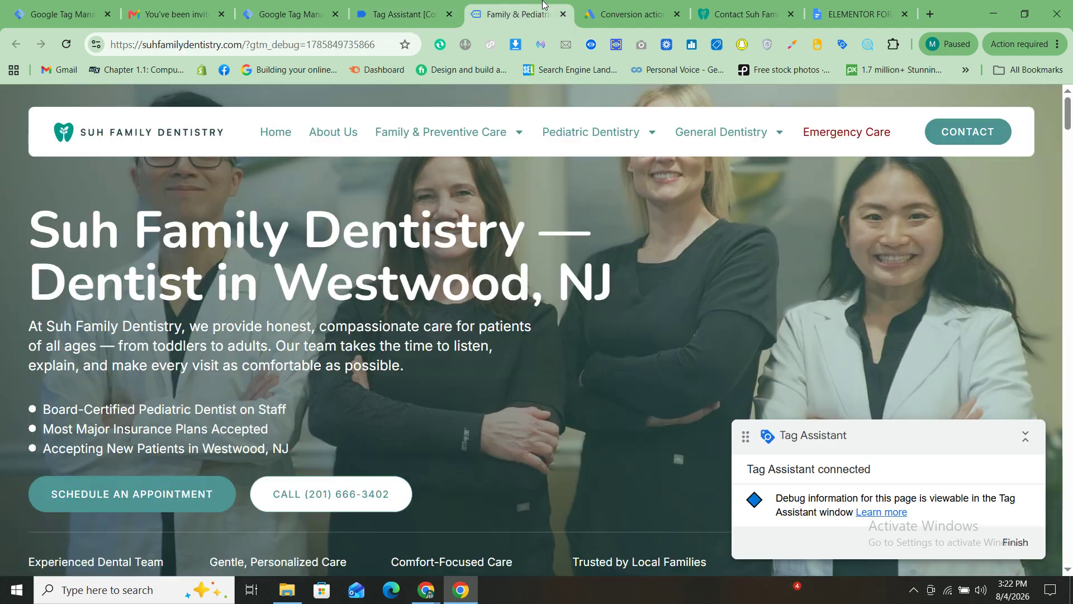
pyautogui.click(541, 11)
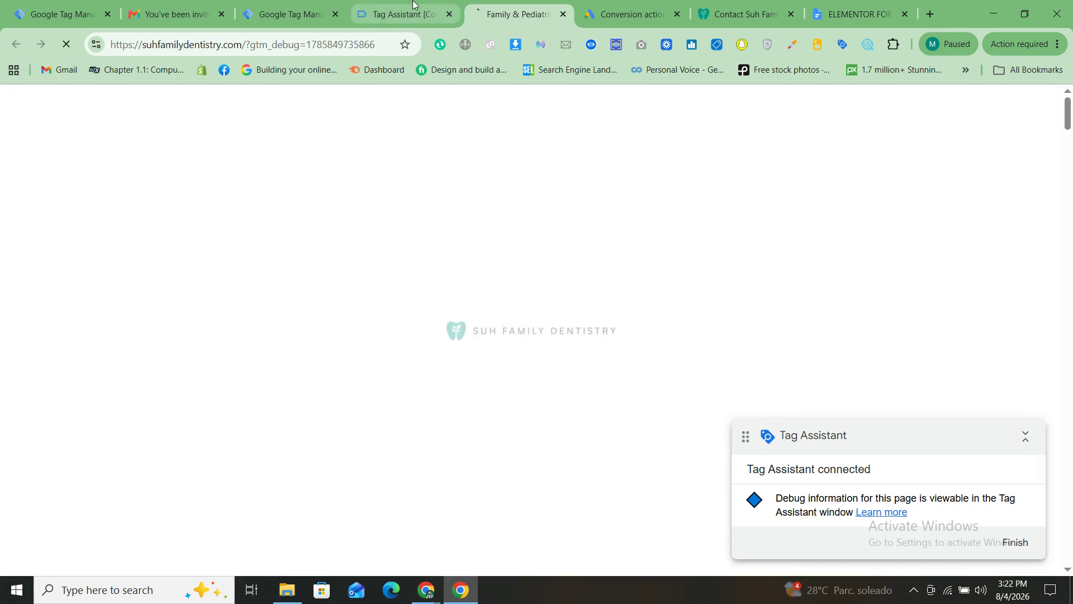
pyautogui.click(413, 7)
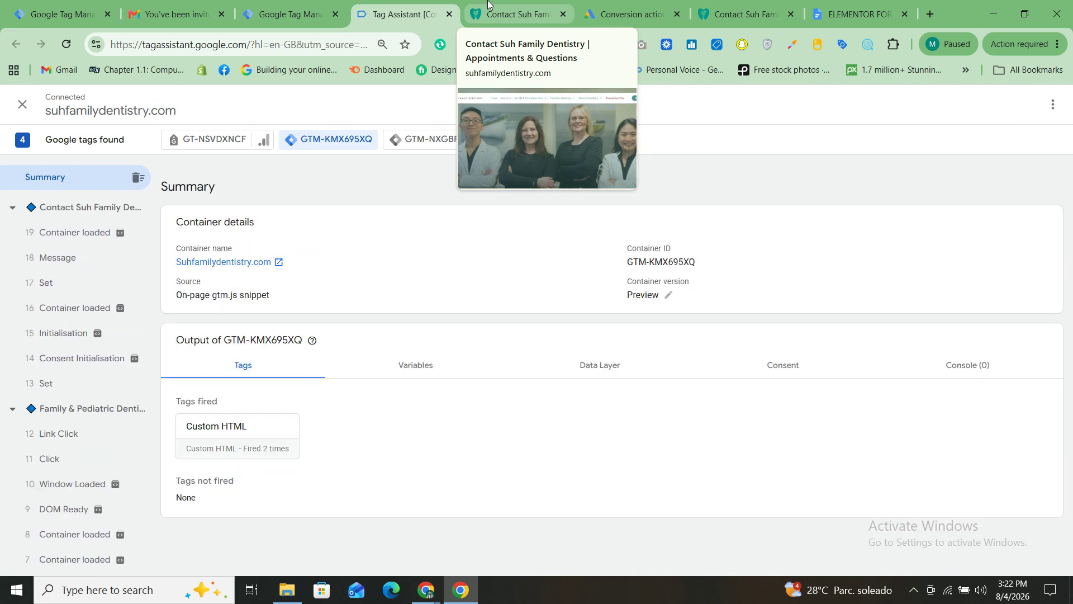
# - Try to submit the empty Get in Touch form on the debugged contact page and check Tag Assistant's event list
pyautogui.click(488, 4)
pyautogui.scroll(-3, 663, 371)
pyautogui.scroll(-10, 663, 371)
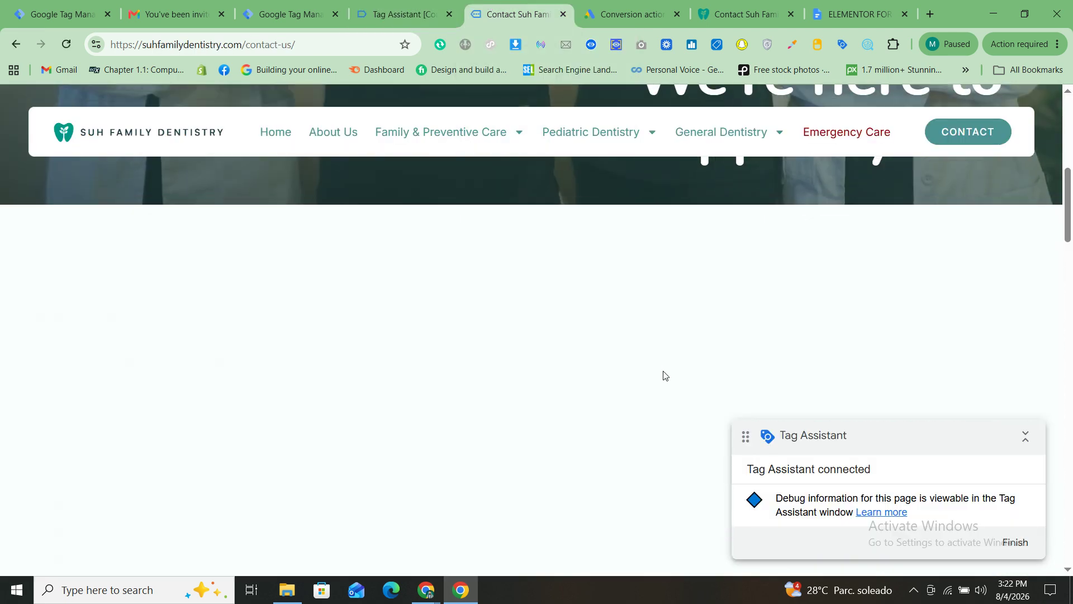
pyautogui.scroll(-2, 664, 370)
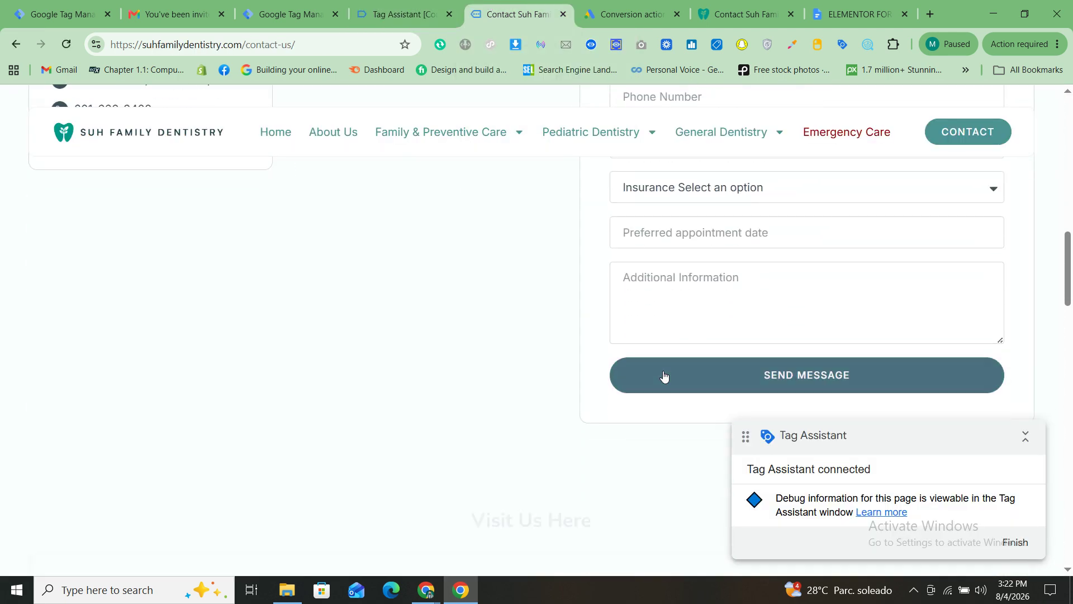
pyautogui.click(827, 373)
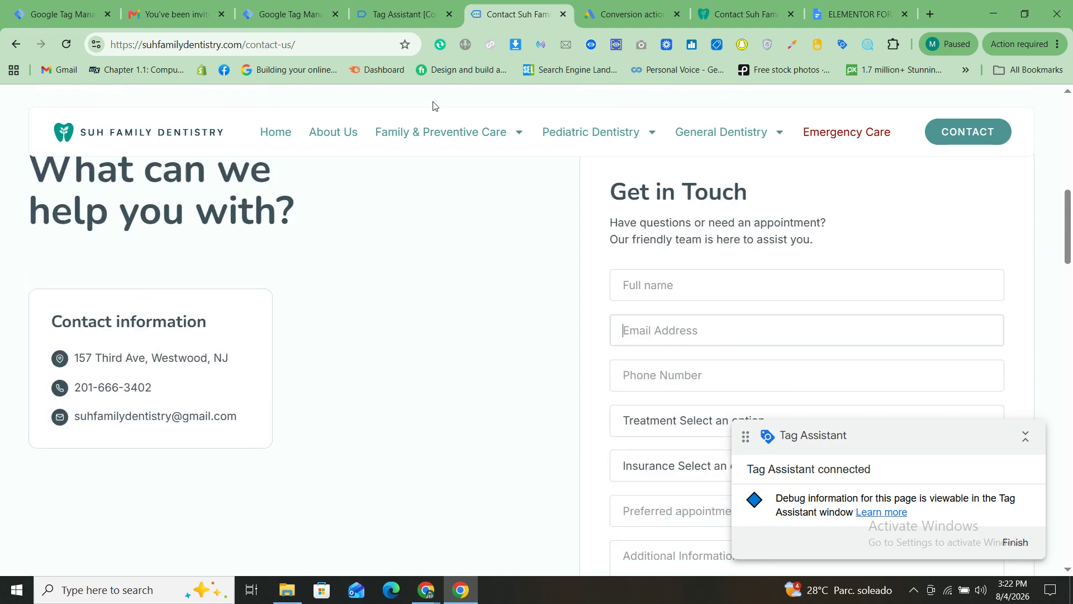
pyautogui.click(401, 14)
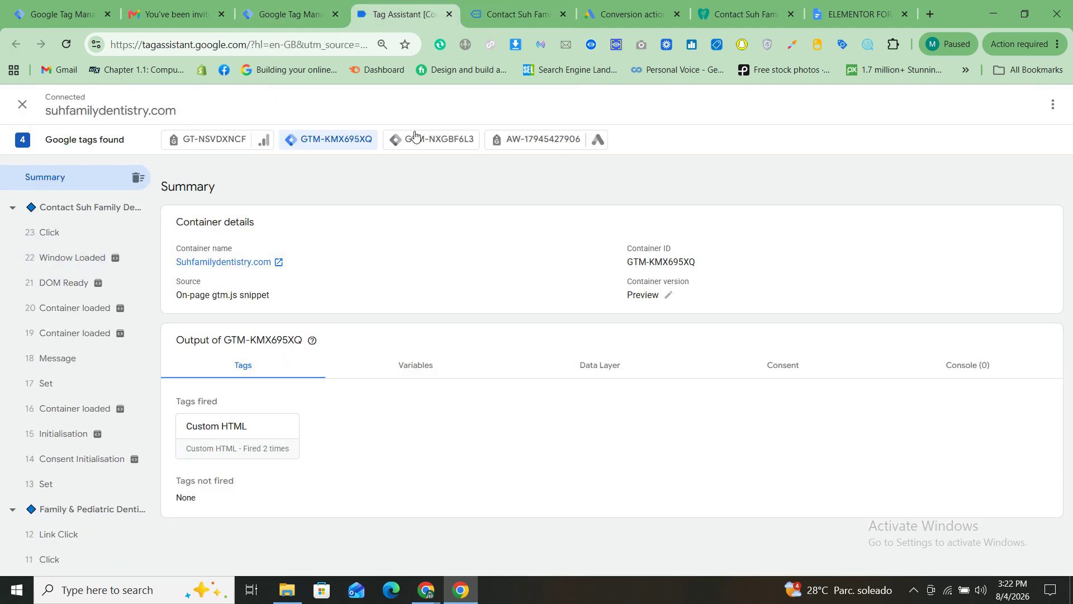
# - Enter "test" as the full name in the debugged contact form and fill in the email address and phone number
pyautogui.click(500, 5)
pyautogui.click(683, 281)
pyautogui.write('test')
pyautogui.click(643, 324)
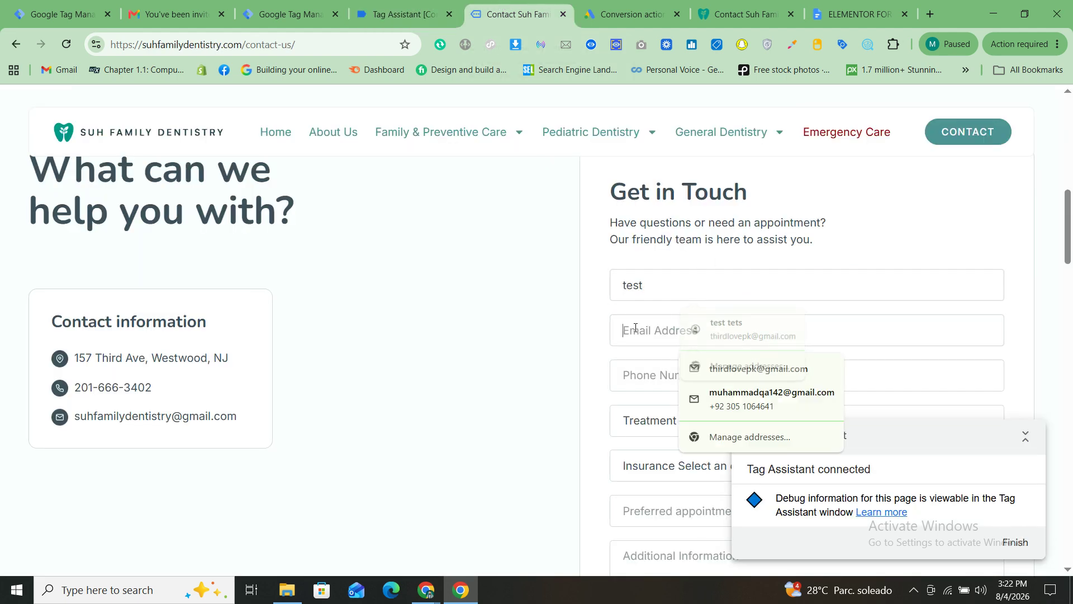
pyautogui.write('test')
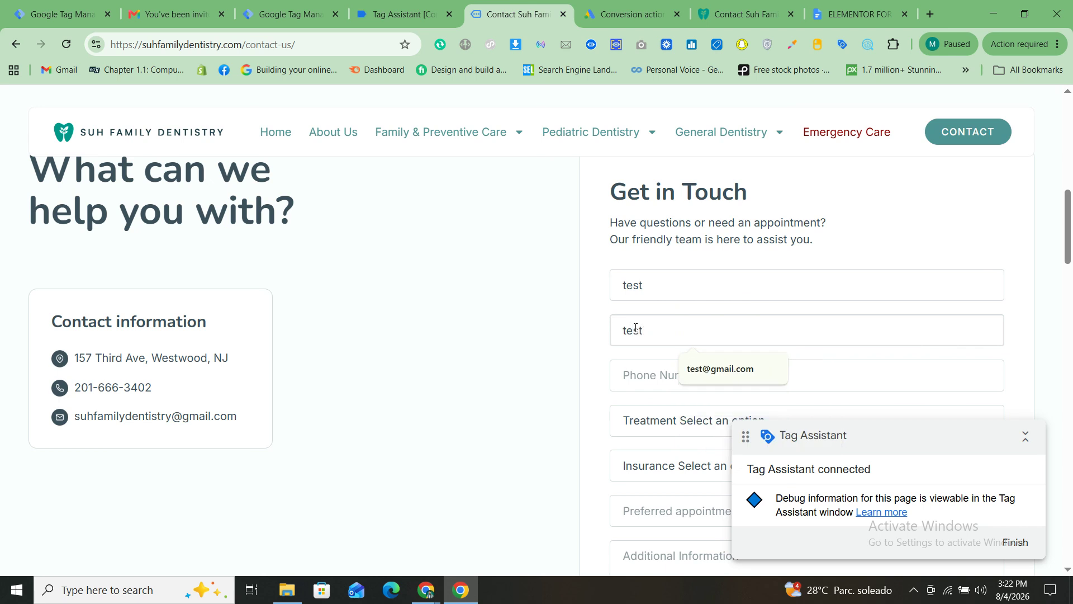
pyautogui.write('@gmail.com')
pyautogui.scroll(-1, 635, 326)
pyautogui.click(649, 316)
pyautogui.click(692, 358)
pyautogui.scroll(-1, 694, 357)
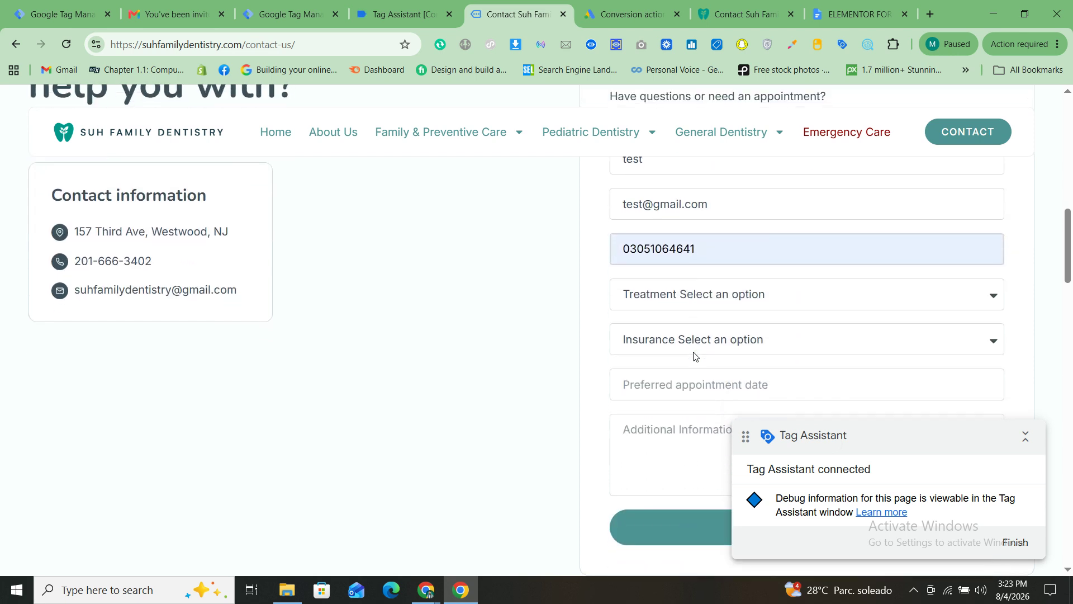
# - Choose General Checkup & Cleaning, Delta Dental insurance and appointment date 2026-08-31, and enter "test" as additional information
pyautogui.click(693, 291)
pyautogui.click(676, 339)
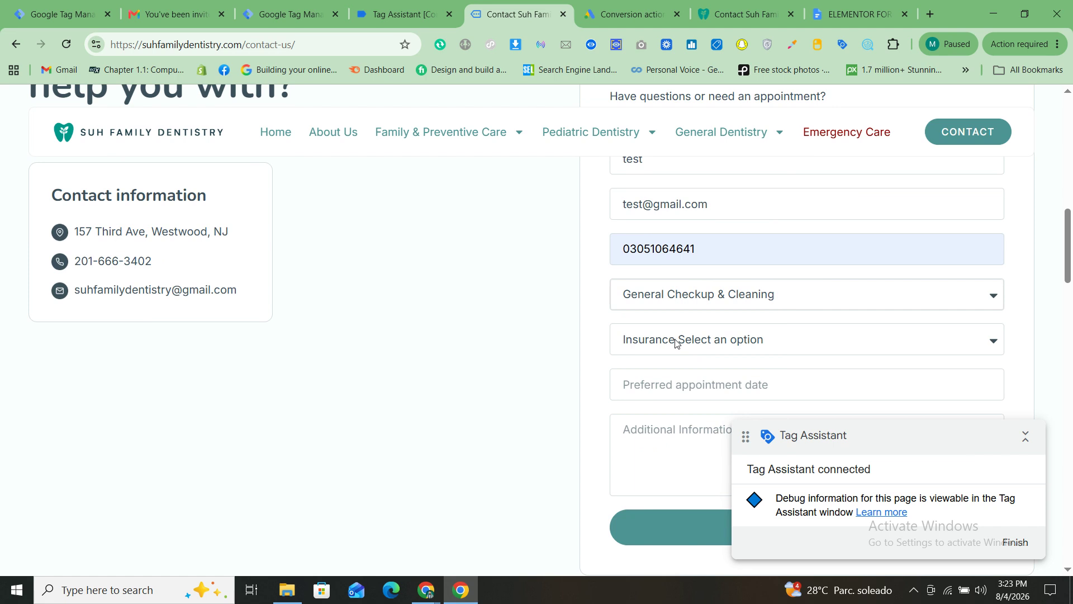
pyautogui.click(675, 339)
pyautogui.click(659, 382)
pyautogui.click(658, 393)
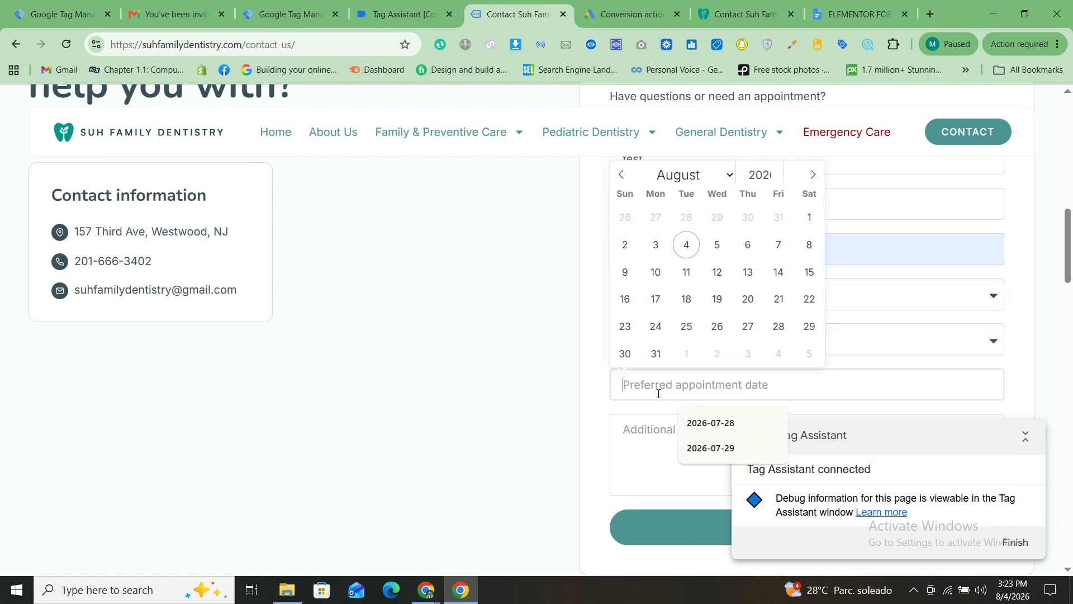
pyautogui.click(656, 353)
pyautogui.write('test')
# - Submit the completed contact form and inspect the first elementor_form_submit event in Tag Assistant
pyautogui.scroll(-2, 631, 436)
pyautogui.click(649, 443)
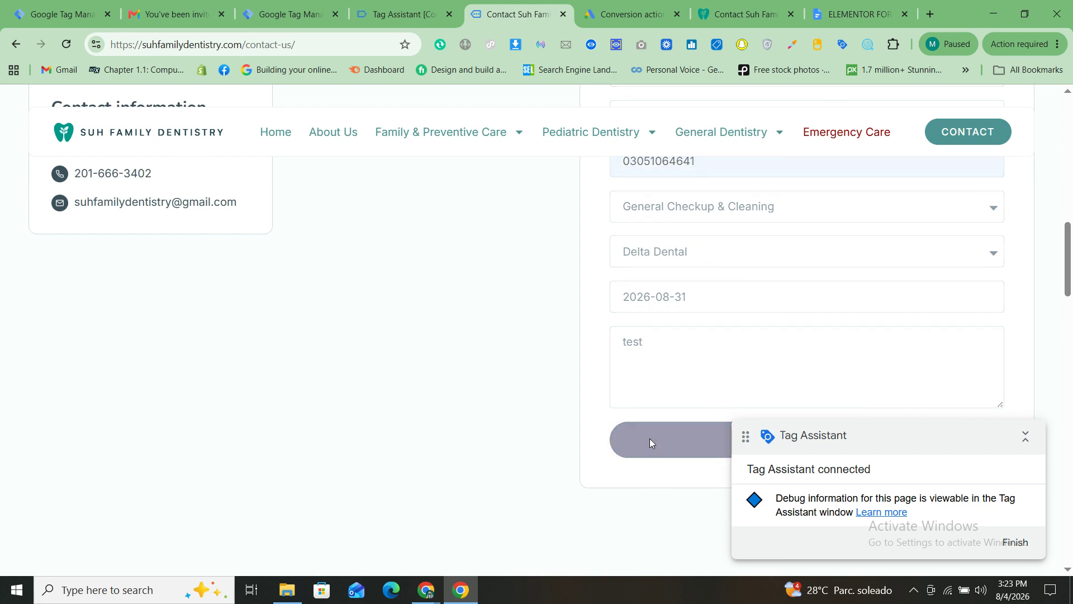
pyautogui.click(438, 4)
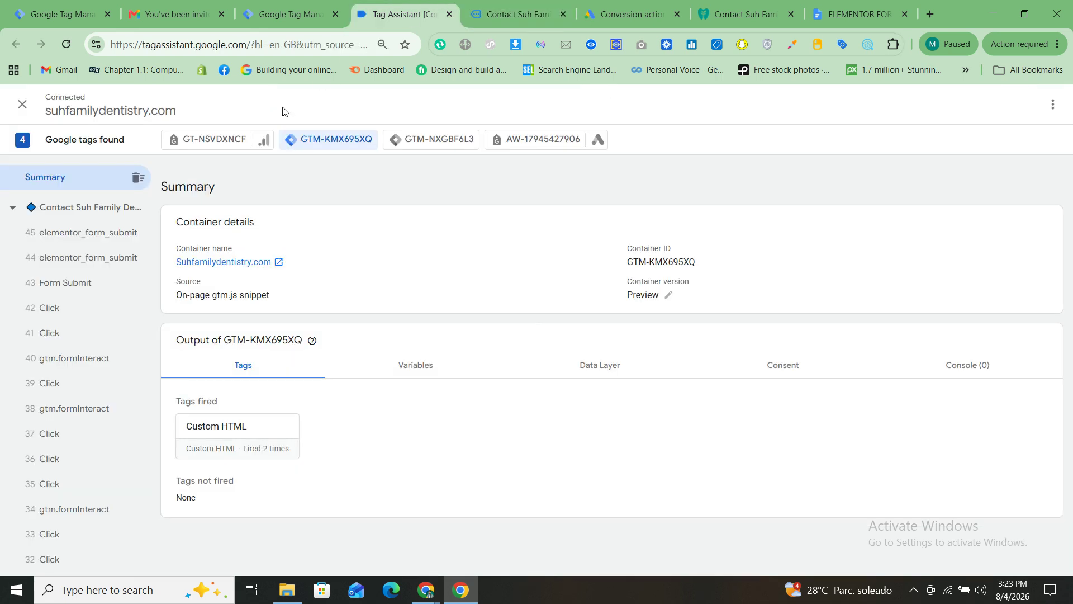
pyautogui.click(105, 259)
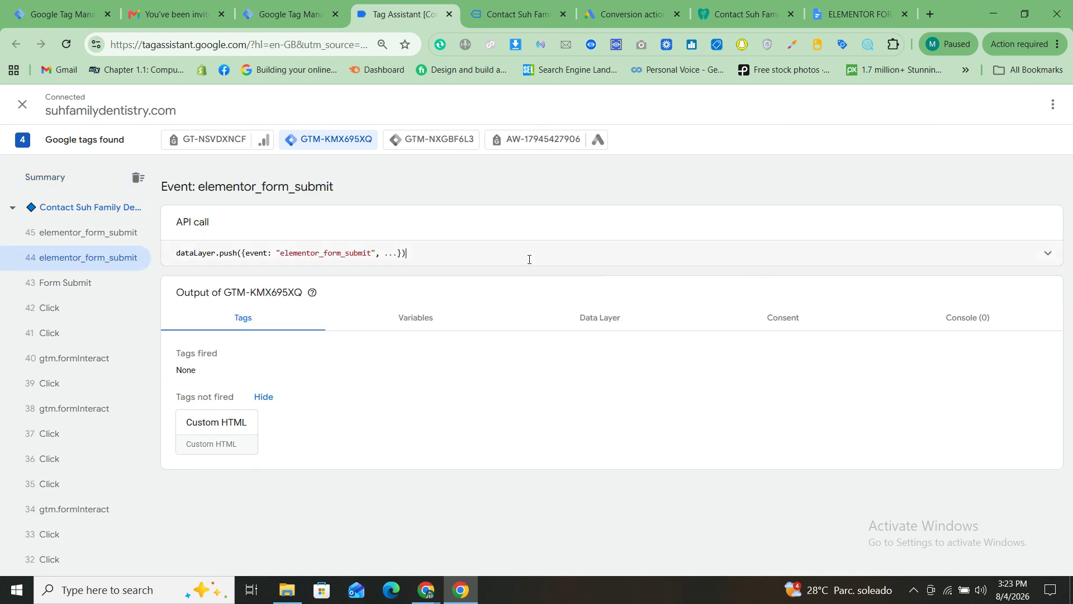
# - Expand the API call and compare the submitted form field data of both elementor_form_submit events
pyautogui.click(639, 258)
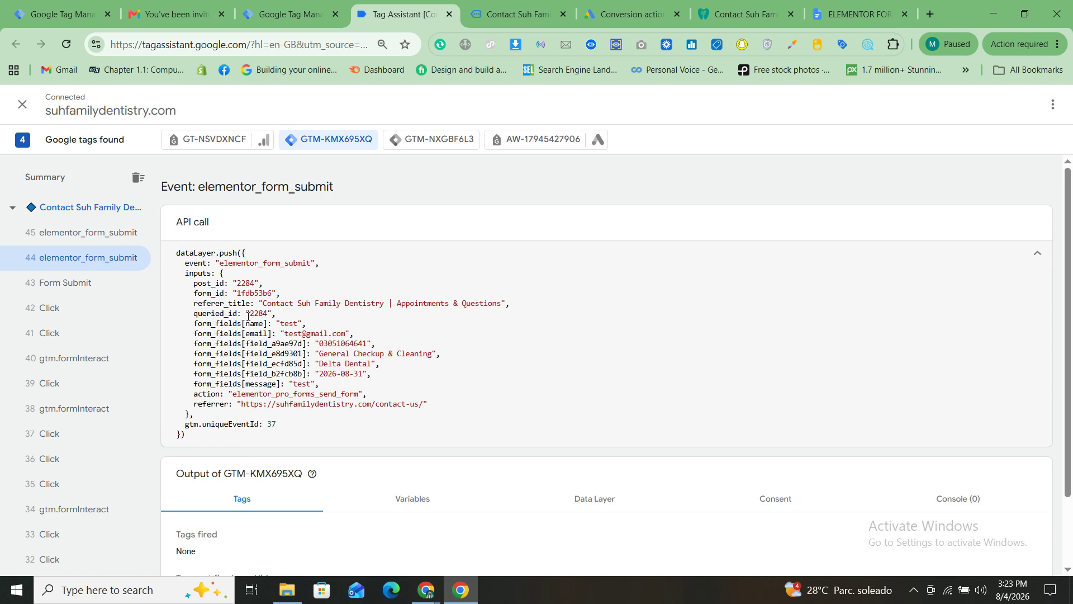
pyautogui.click(36, 236)
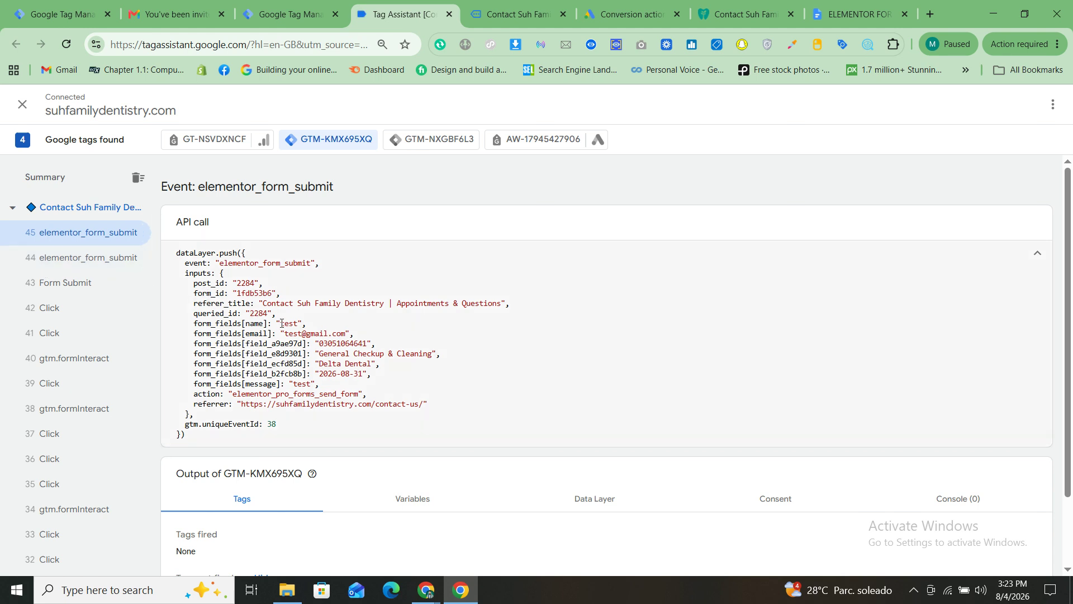
pyautogui.moveTo(284, 331); pyautogui.dragTo(364, 344)
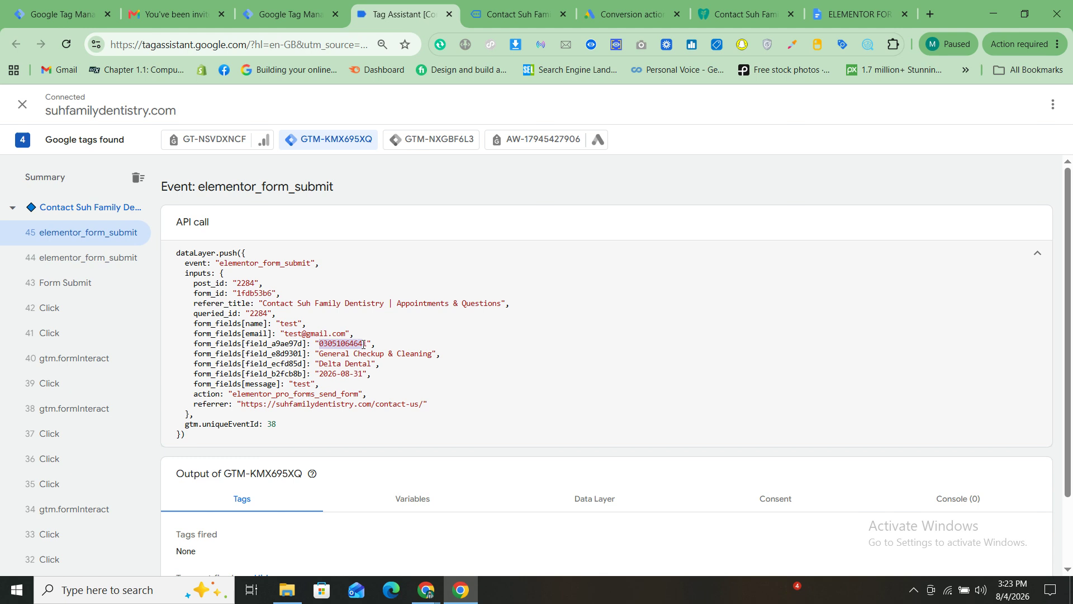
pyautogui.click(94, 255)
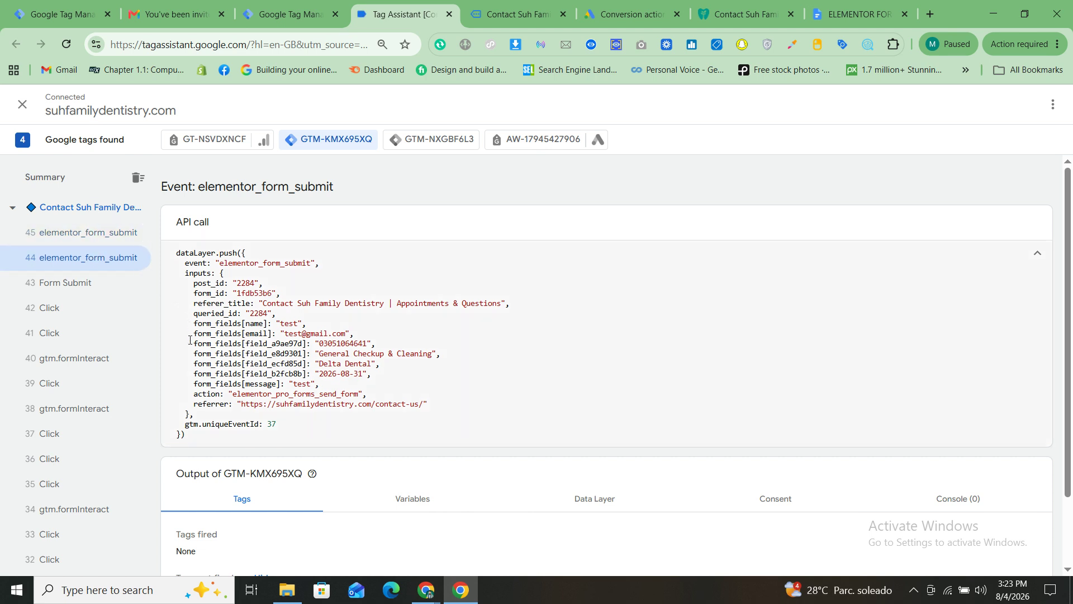
pyautogui.moveTo(185, 273); pyautogui.dragTo(212, 274)
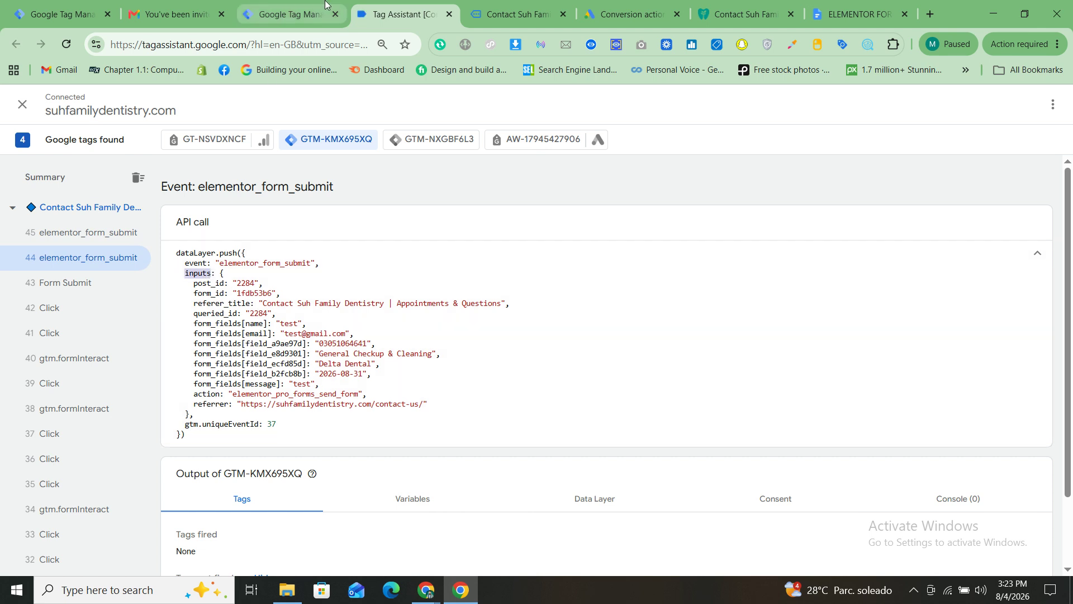
# - Switch to Tag Manager and start a user-defined Data Layer Variable, entering "inputs." as the data layer variable name prefix
pyautogui.click(288, 14)
pyautogui.click(65, 235)
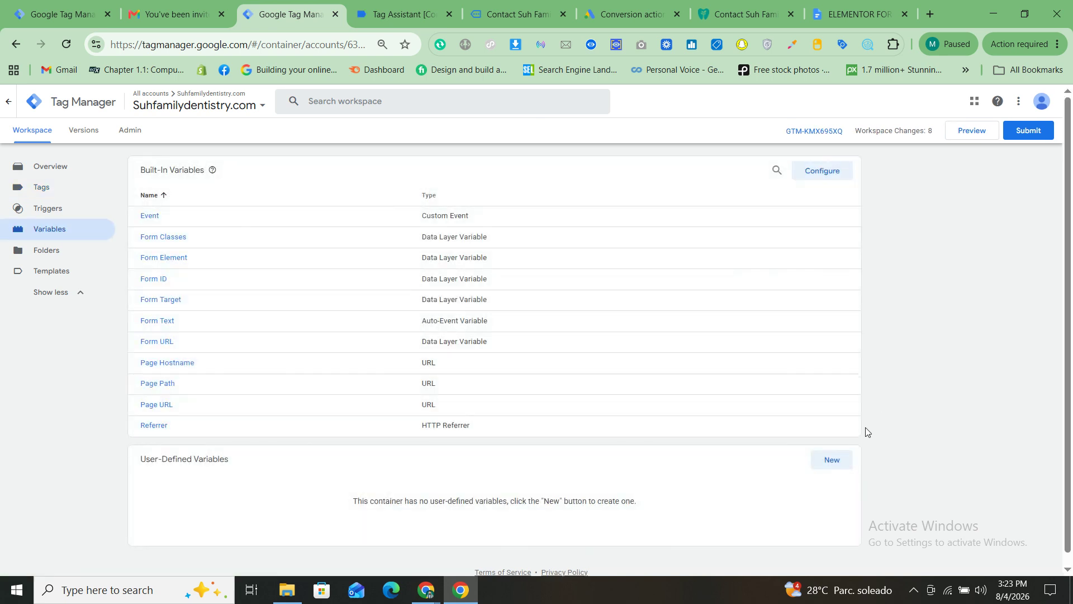
pyautogui.click(834, 462)
pyautogui.click(721, 247)
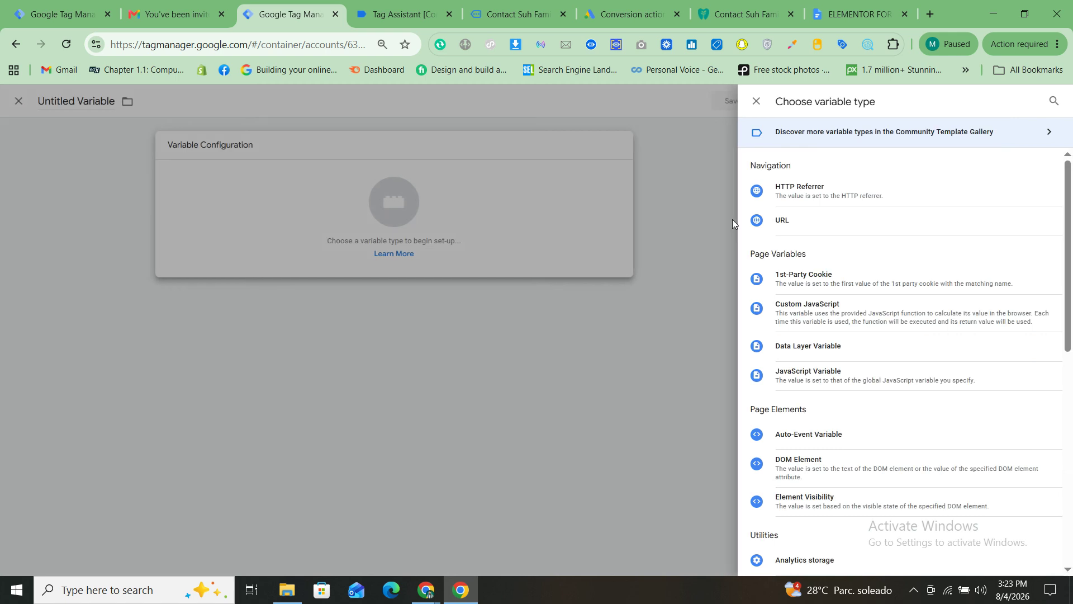
pyautogui.click(817, 348)
pyautogui.click(498, 247)
pyautogui.write('inputs.')
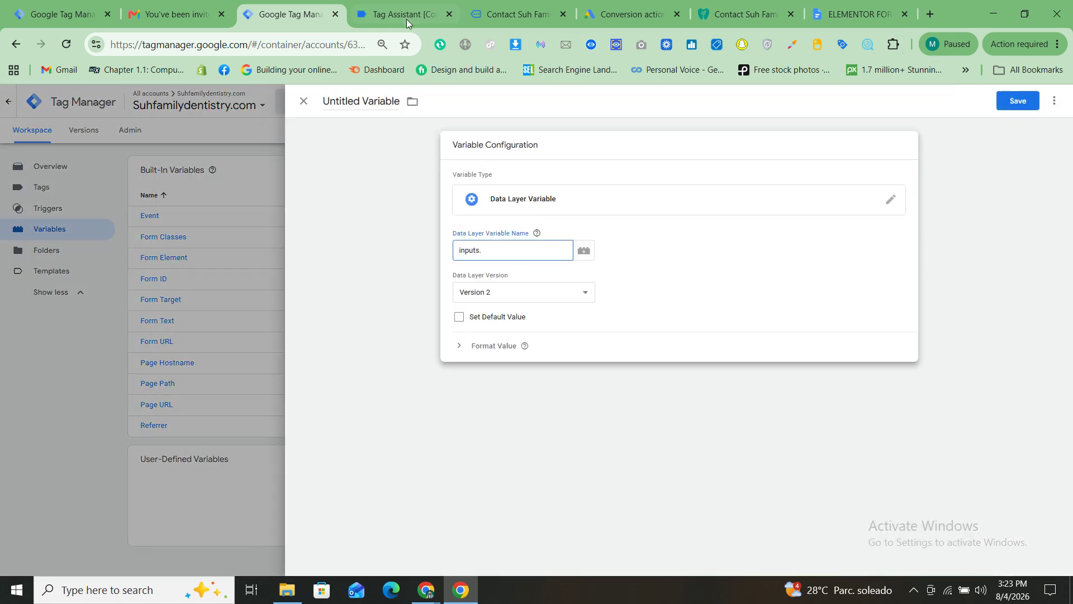
# - Append the email key copied from Tag Assistant to form inputs.form_fields[email], and save the variable as dlv-email
pyautogui.click(405, 17)
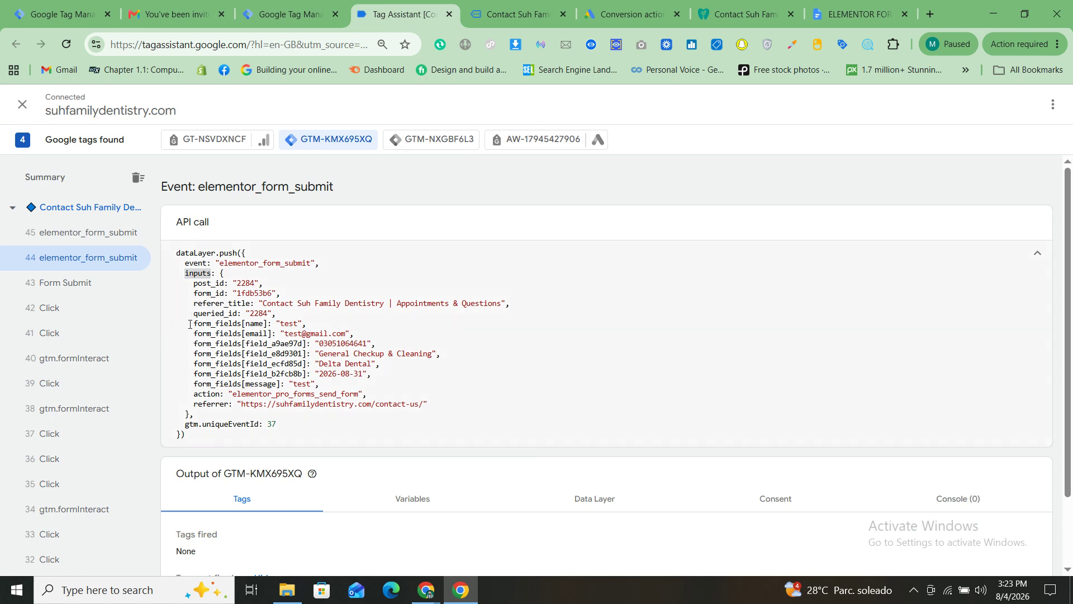
pyautogui.moveTo(194, 334); pyautogui.dragTo(270, 335)
pyautogui.hotkey('ctrl', 'c')
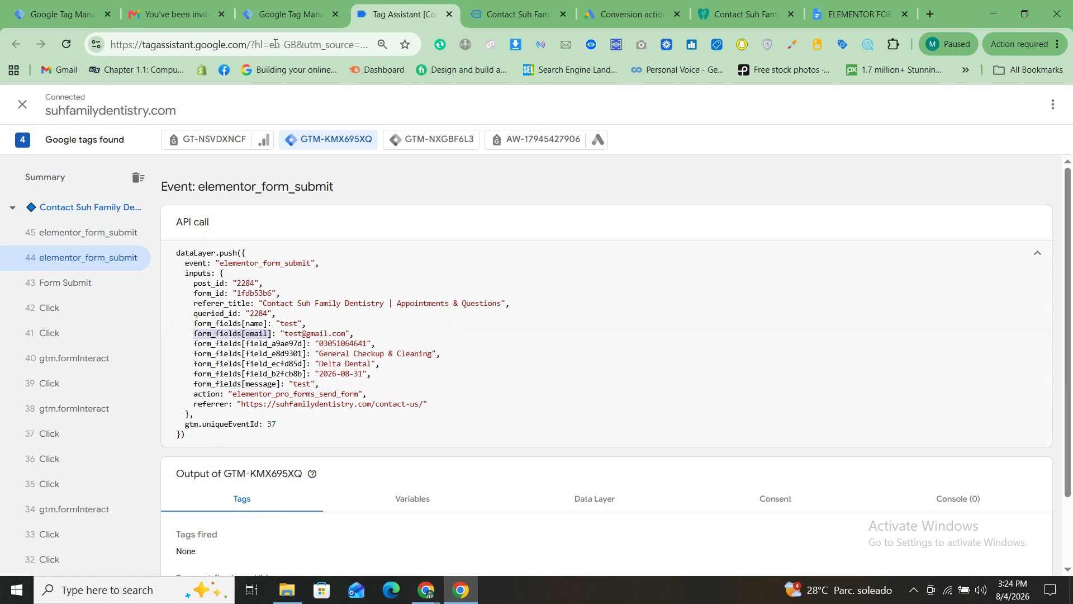
pyautogui.click(283, 4)
pyautogui.hotkey('ctrl', 'v')
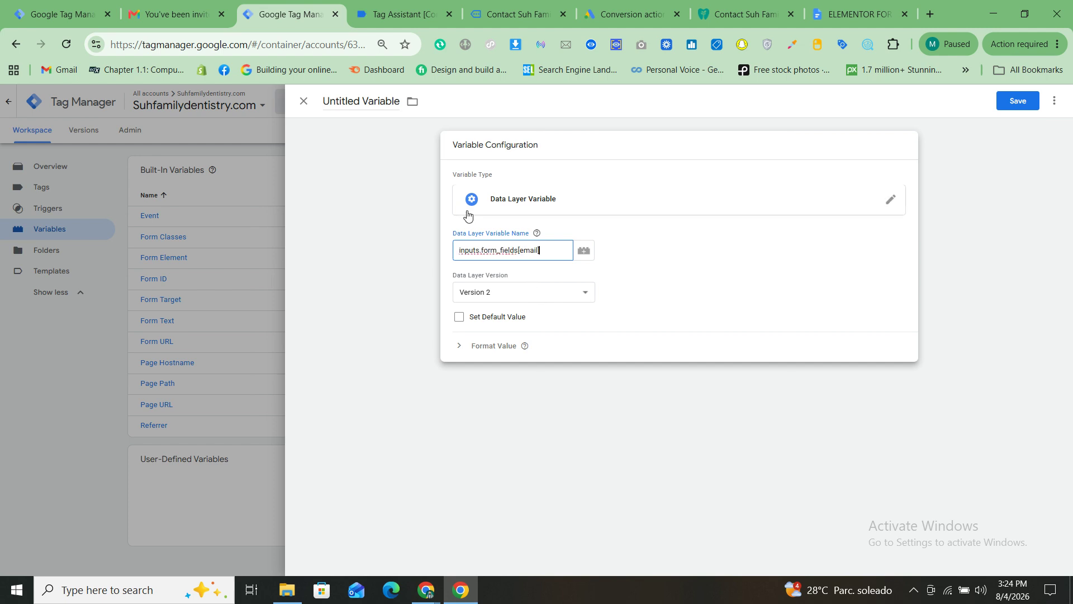
pyautogui.click(366, 104)
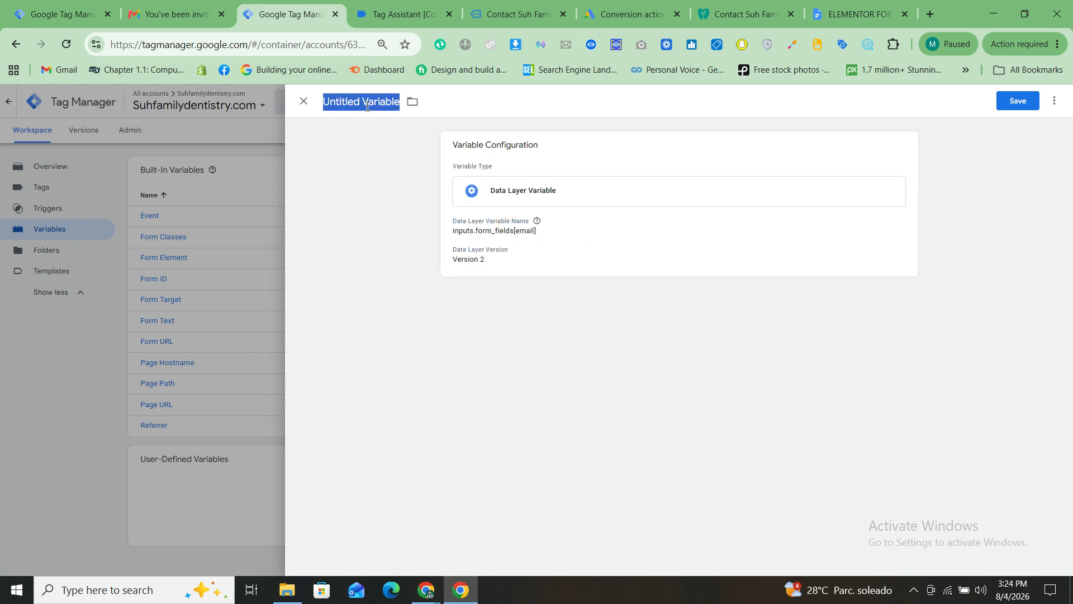
pyautogui.write('dlv-email')
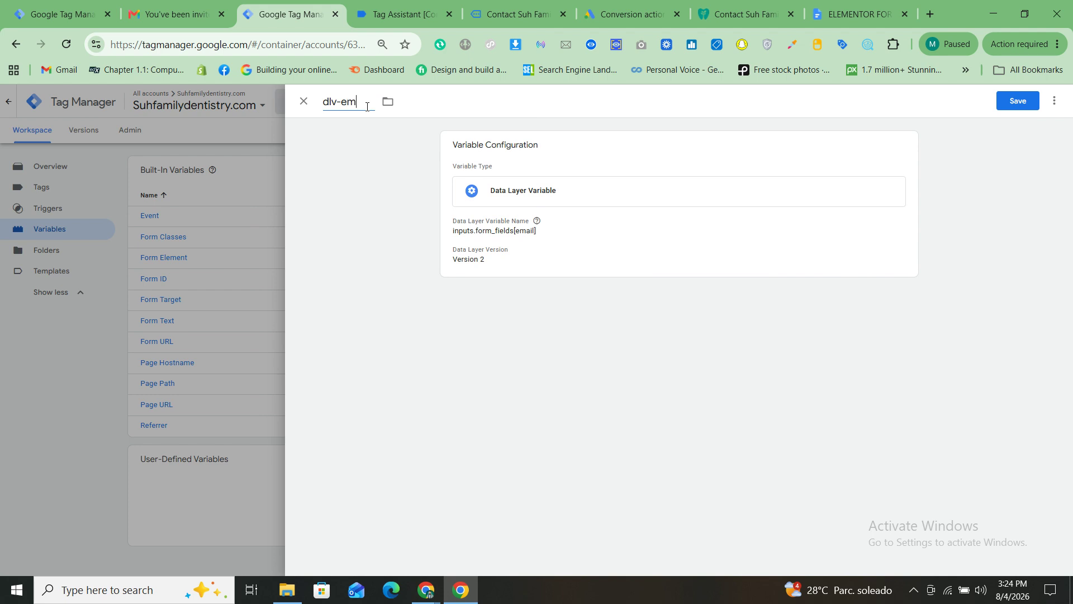
pyautogui.click(1010, 103)
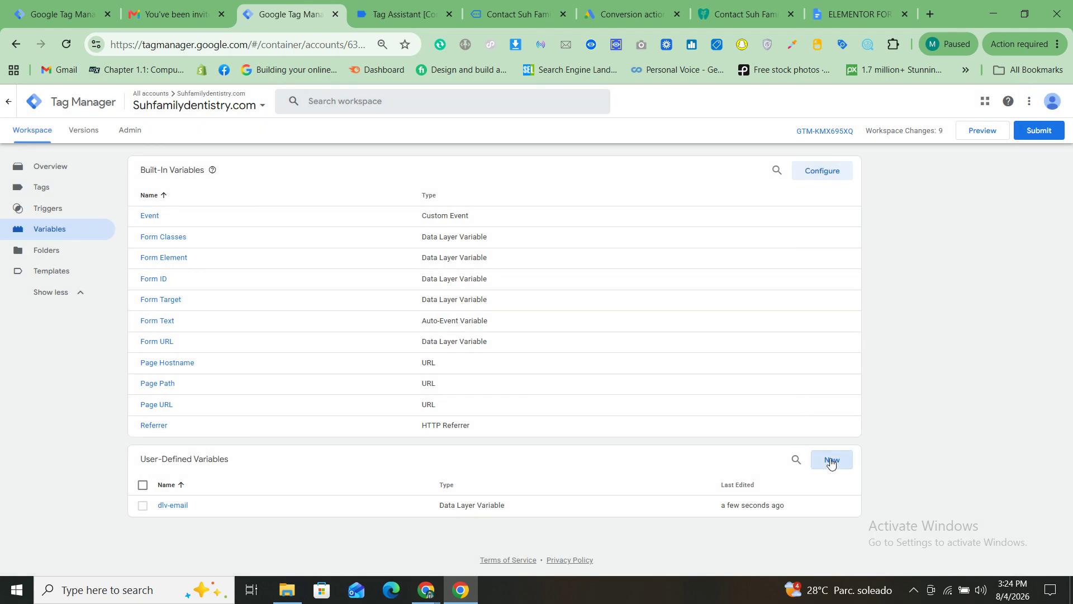
# - Start a second Data Layer Variable with the "inputs." name prefix, checking the parent key in Tag Assistant's event data
pyautogui.click(831, 462)
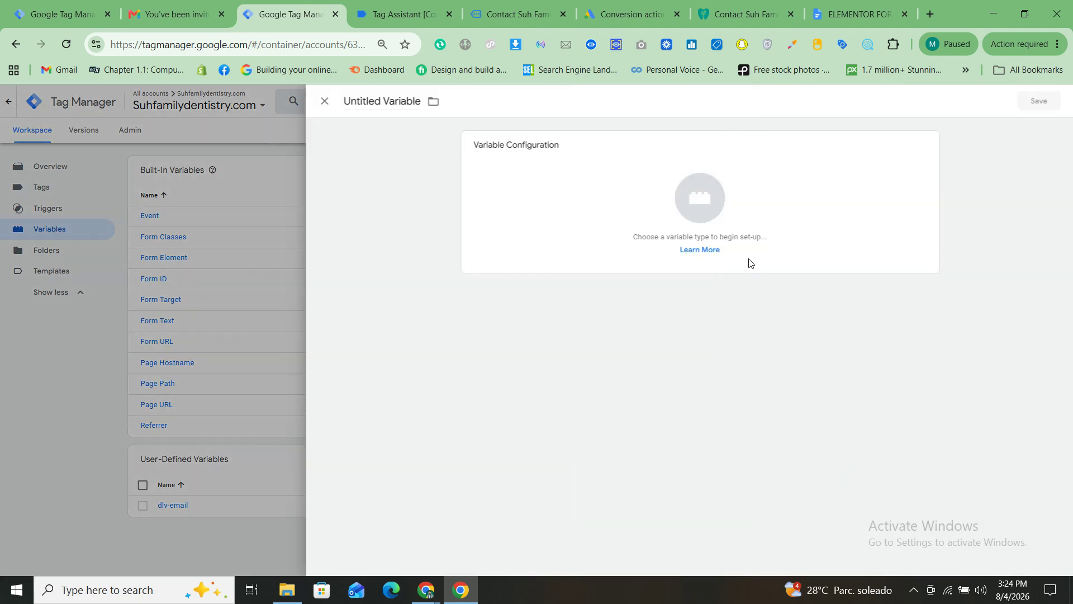
pyautogui.click(740, 224)
pyautogui.click(789, 359)
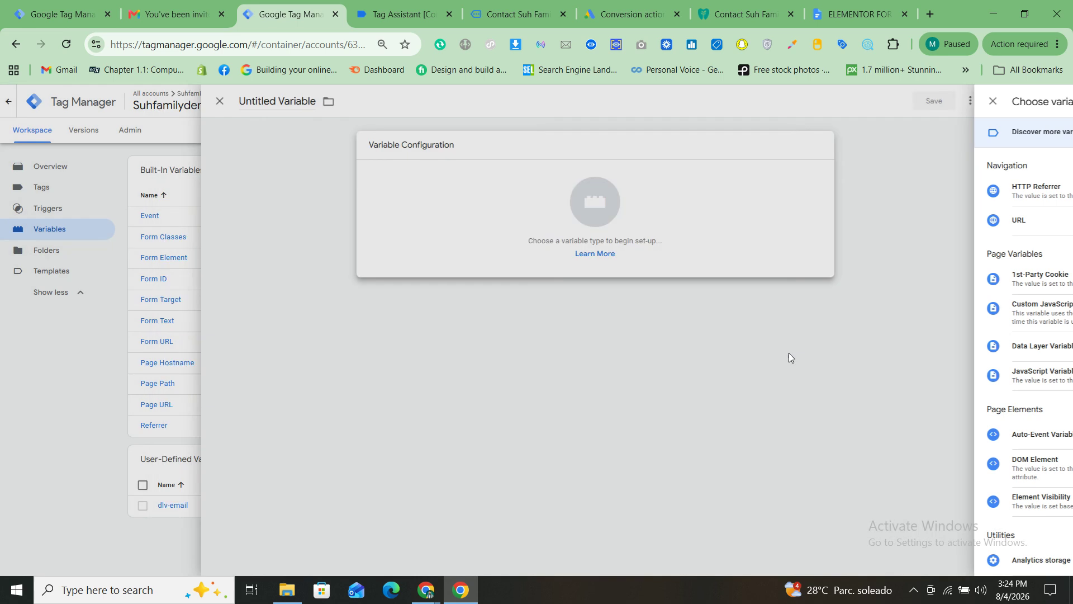
pyautogui.click(436, 5)
pyautogui.doubleClick(190, 272)
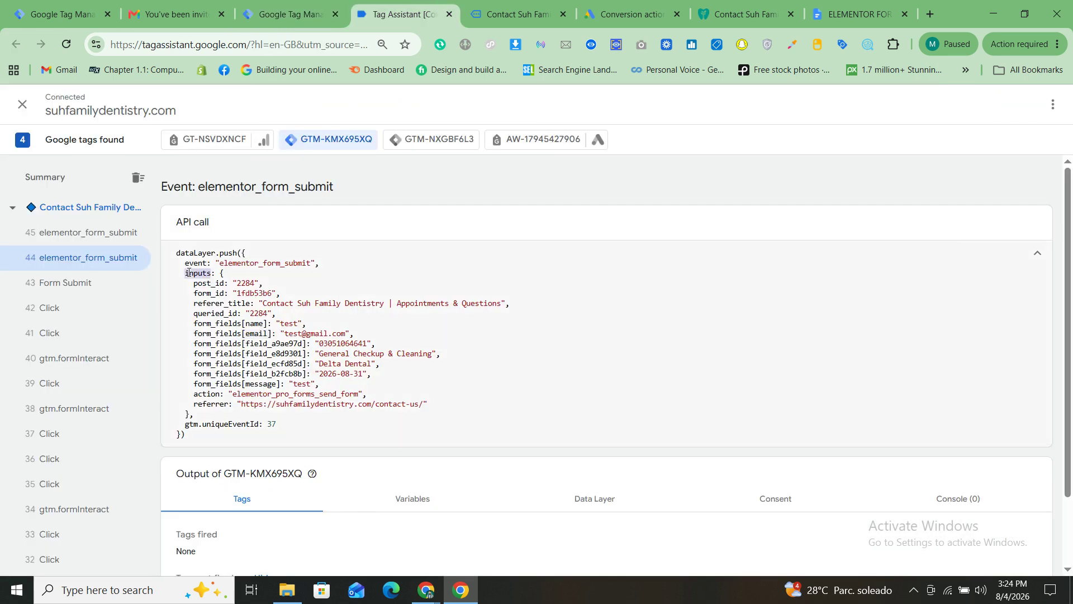
pyautogui.click(473, 246)
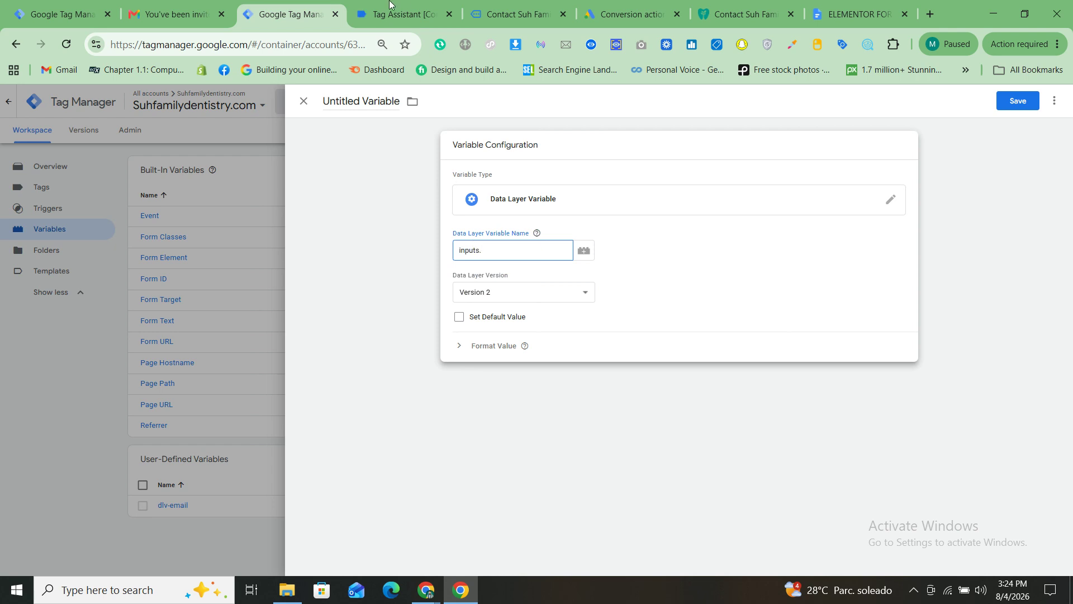
# - Append the phone field key copied from Tag Assistant to form inputs.form_fields[field_a9ae97d], and save the variable as dlv-phone
pyautogui.click(401, 5)
pyautogui.moveTo(193, 343); pyautogui.dragTo(303, 344)
pyautogui.hotkey('ctrl', 'c')
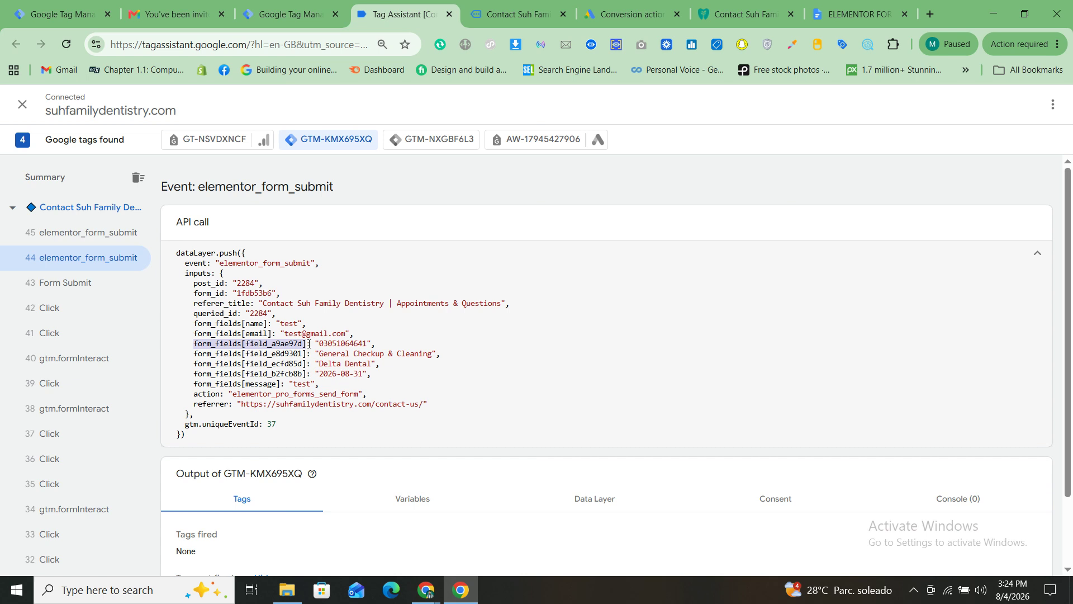
pyautogui.click(288, 14)
pyautogui.hotkey('ctrl', 'v')
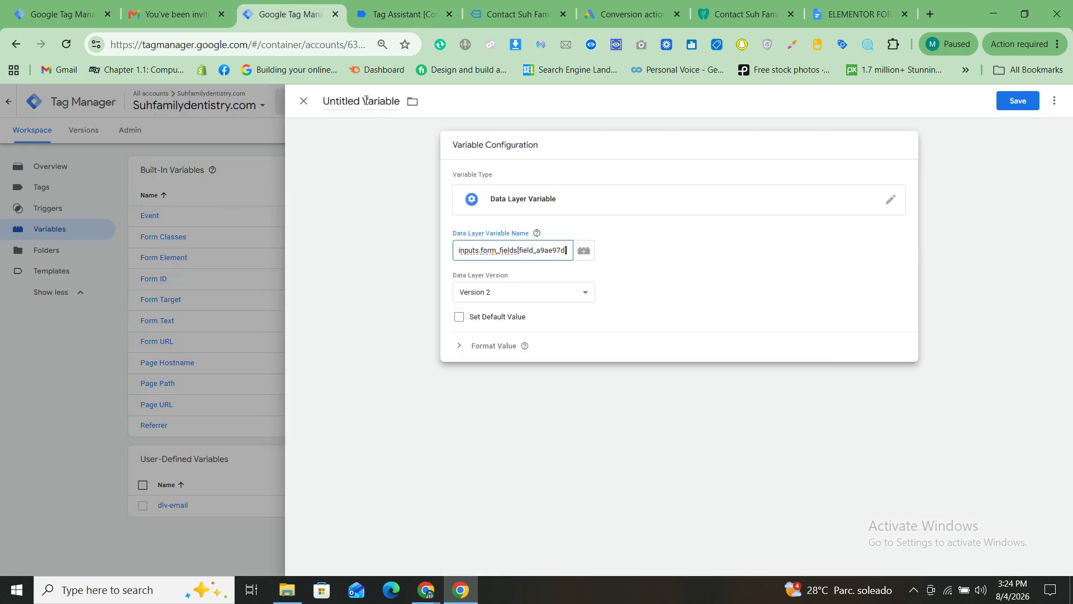
pyautogui.write(']')
pyautogui.click(366, 100)
pyautogui.write('dlv-phone')
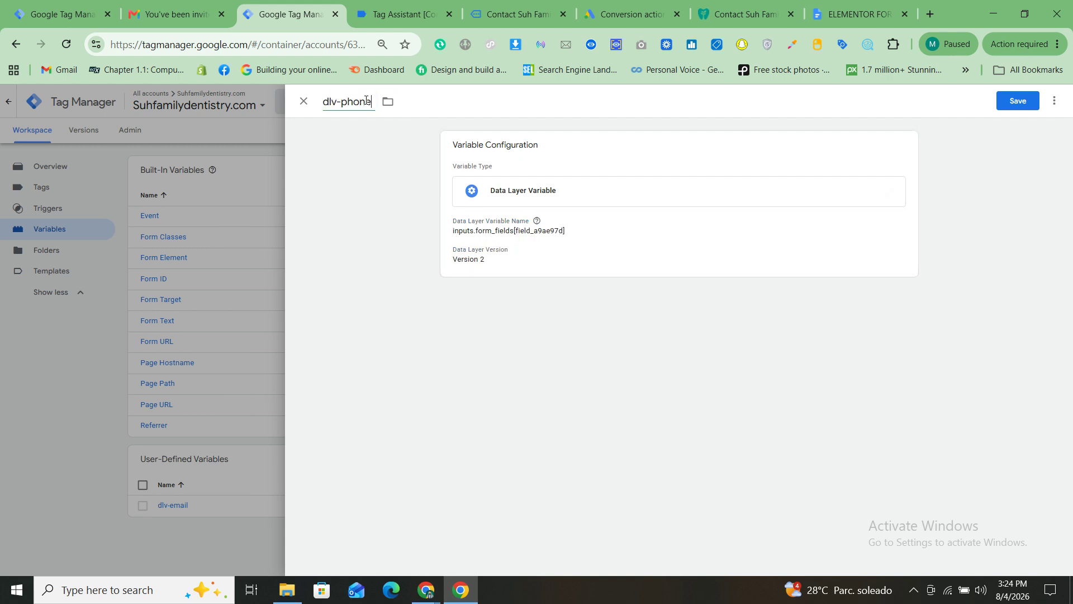
pyautogui.click(1016, 103)
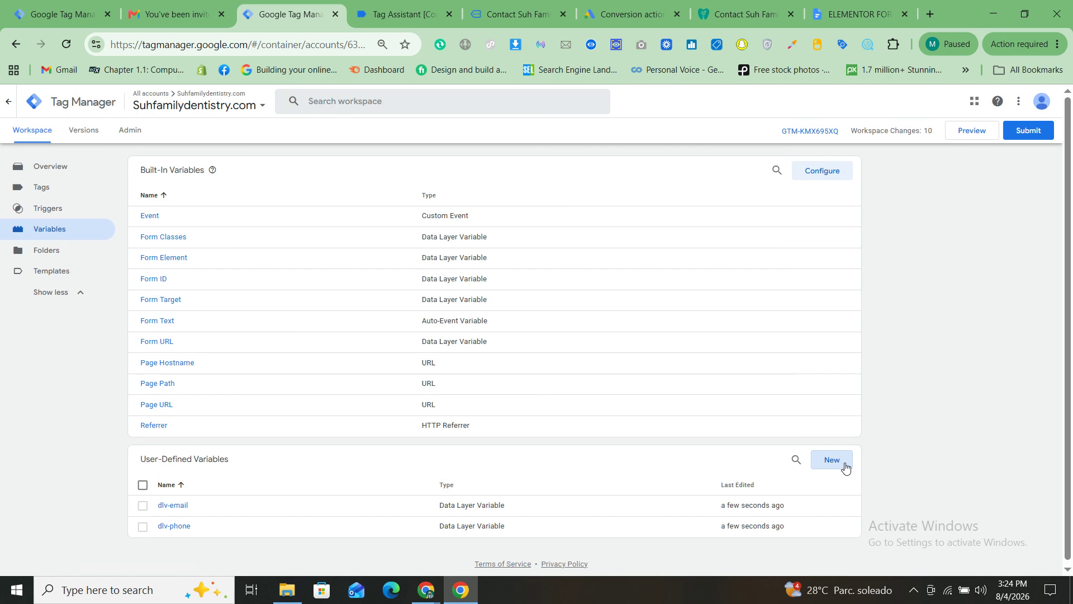
# - Create a manually configured User-Provided Data variable with Email set to {{dlv-email}} and Phone to {{dlv-phone}}, saving it as User-Provided Data
pyautogui.click(844, 461)
pyautogui.click(707, 193)
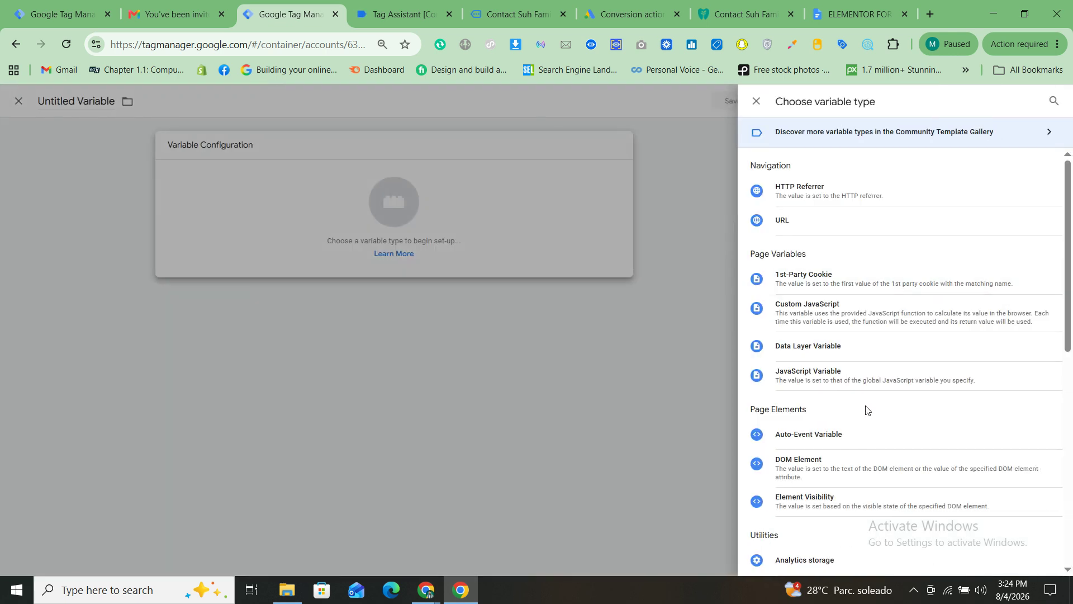
pyautogui.scroll(-9, 867, 408)
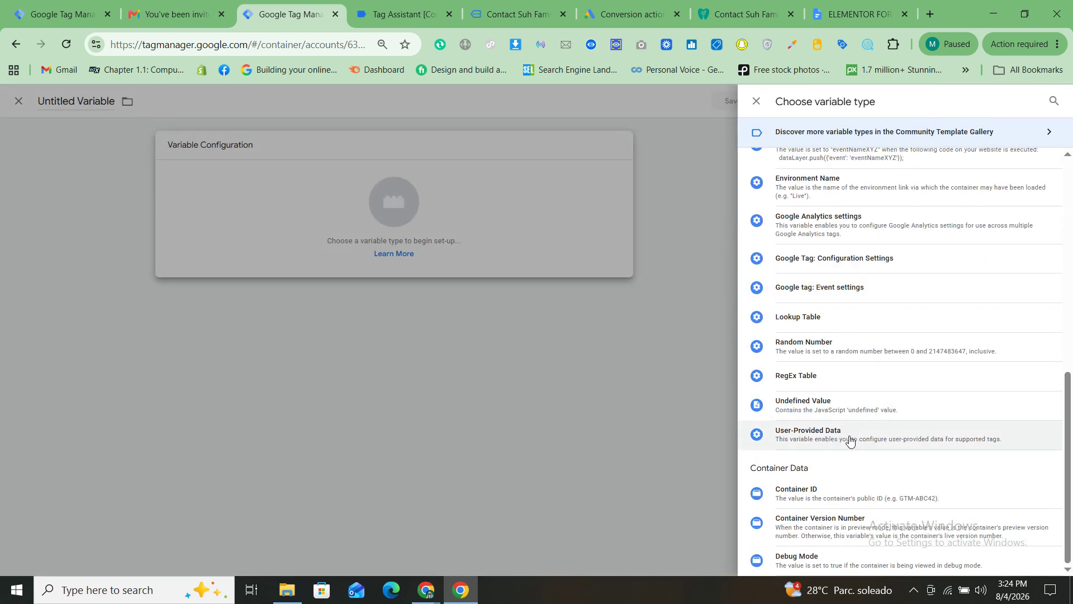
pyautogui.click(830, 439)
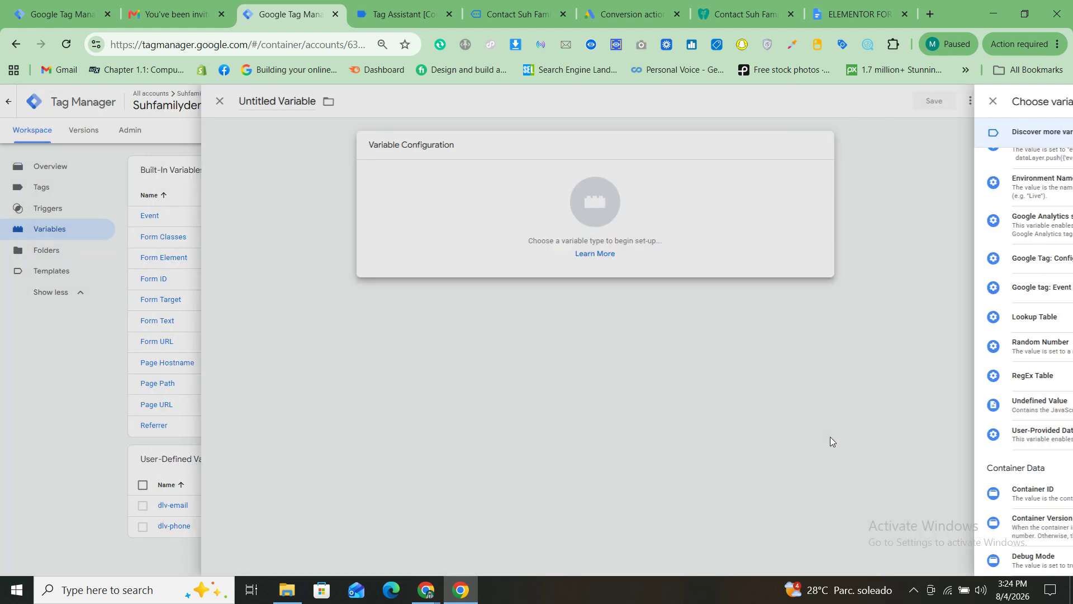
pyautogui.click(485, 304)
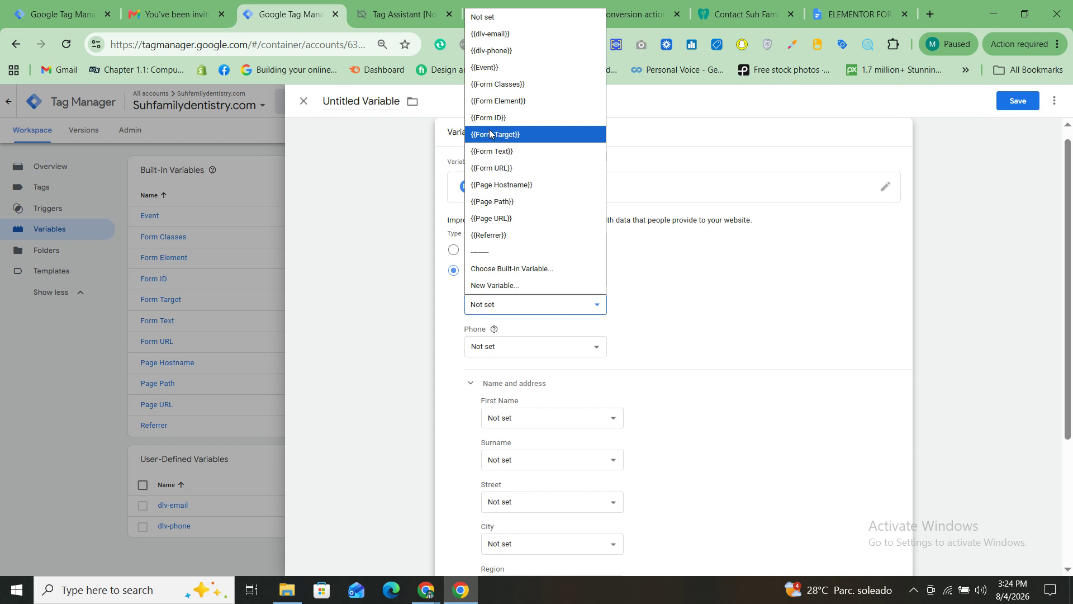
pyautogui.click(492, 35)
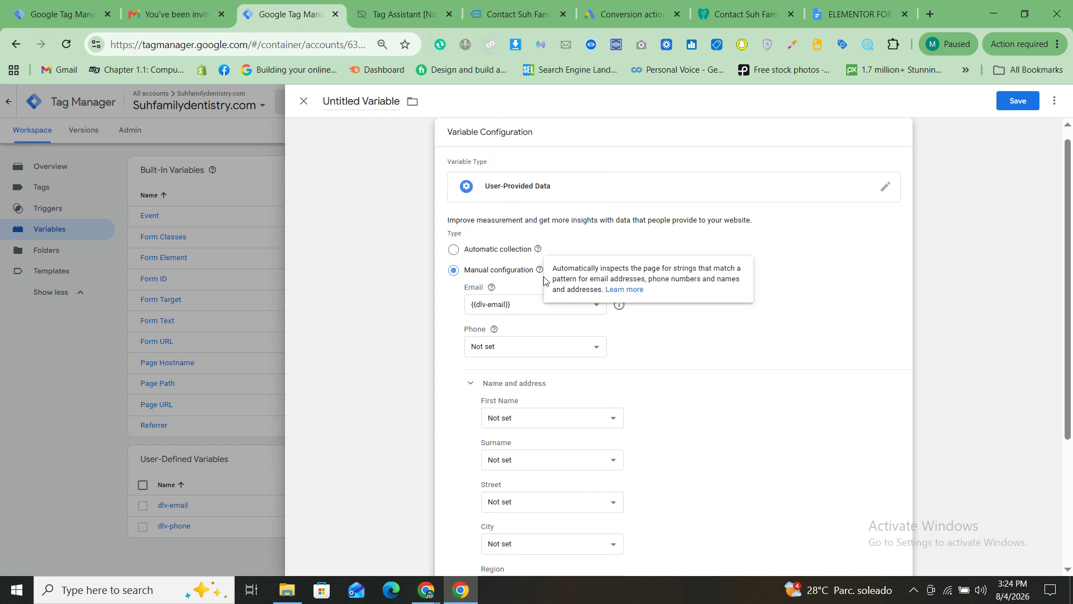
pyautogui.click(529, 350)
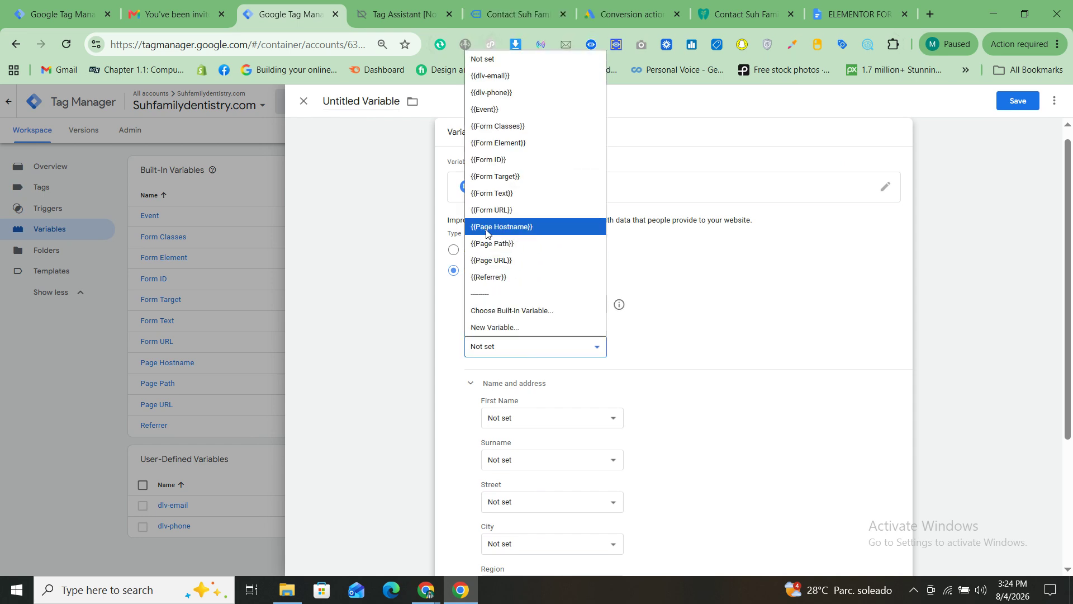
pyautogui.click(492, 92)
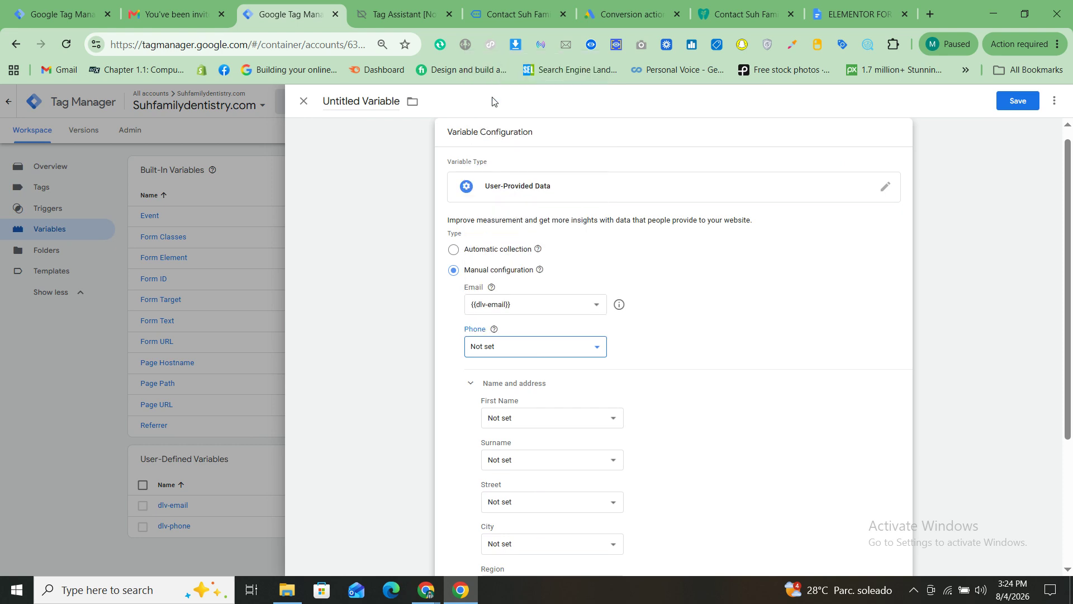
pyautogui.click(1018, 101)
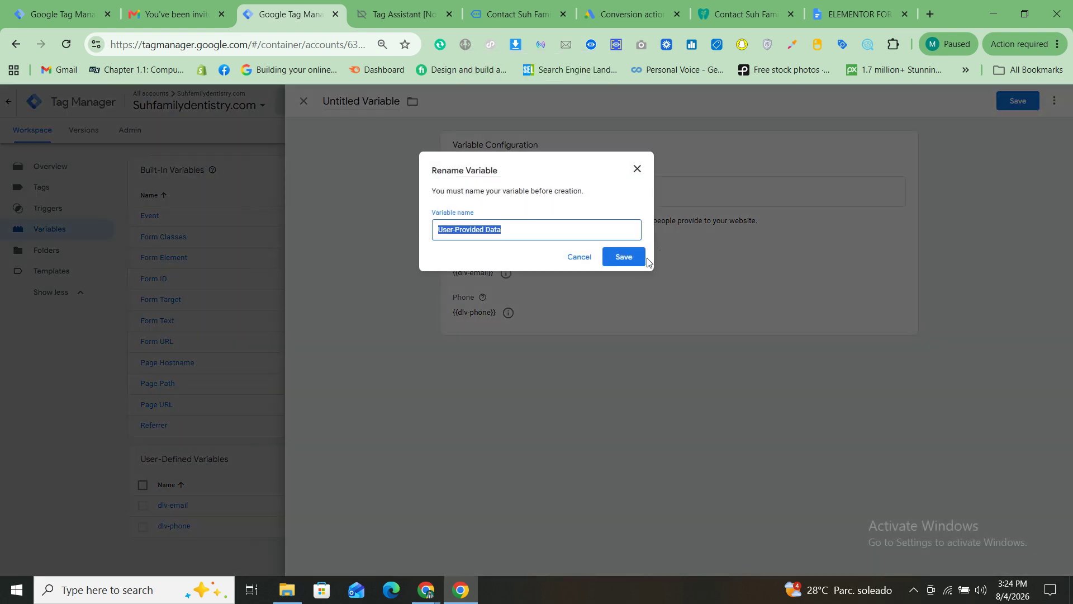
pyautogui.click(623, 255)
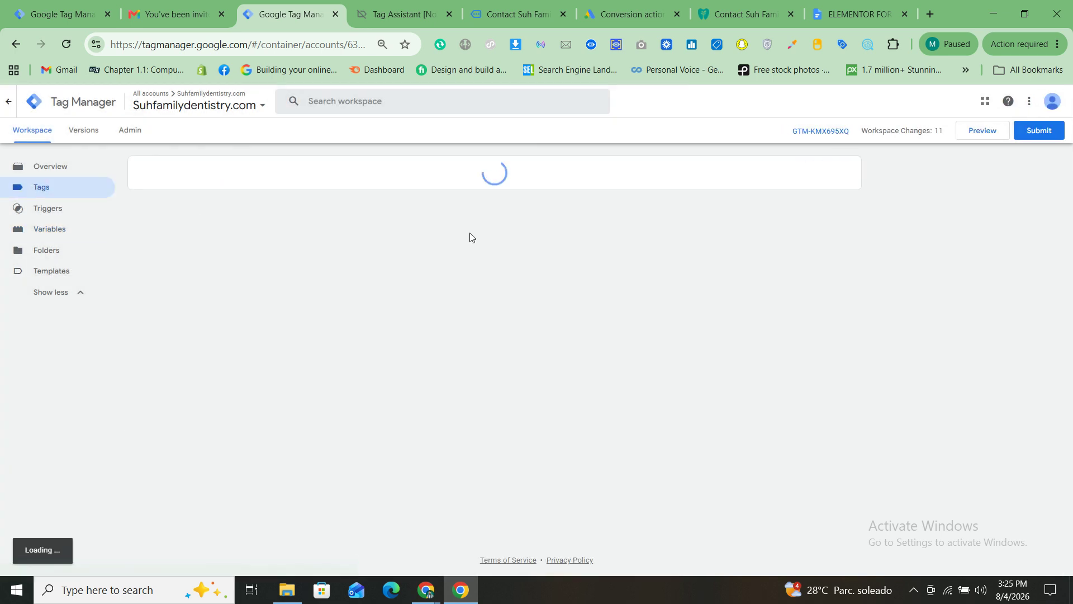
# - Create a Conversion Linker tag that fires on the All Pages trigger and save it as Conversion Linker
pyautogui.click(827, 170)
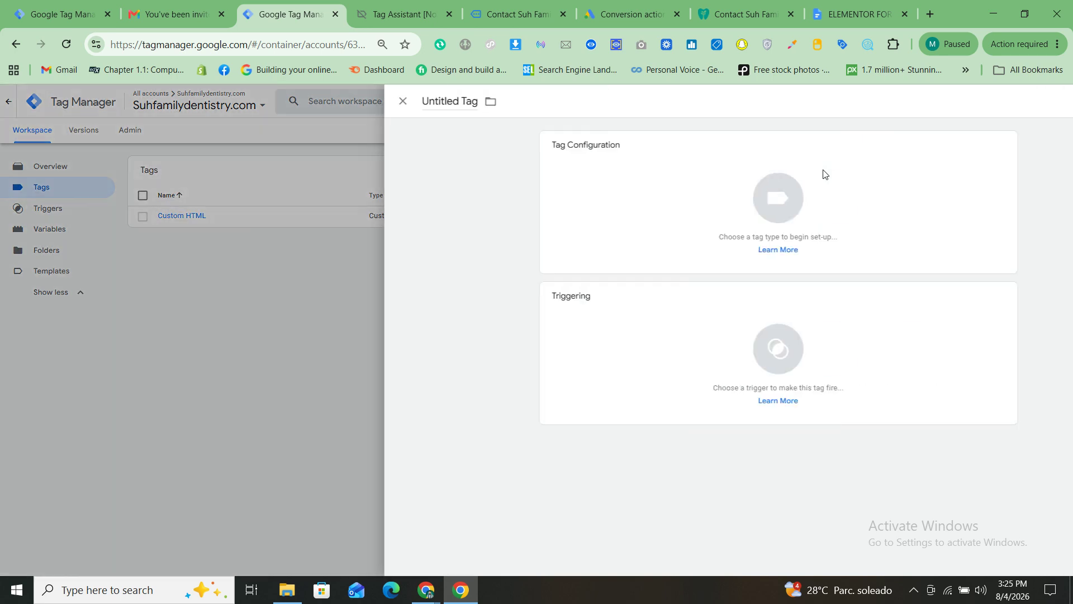
pyautogui.click(720, 180)
pyautogui.click(870, 313)
pyautogui.click(647, 425)
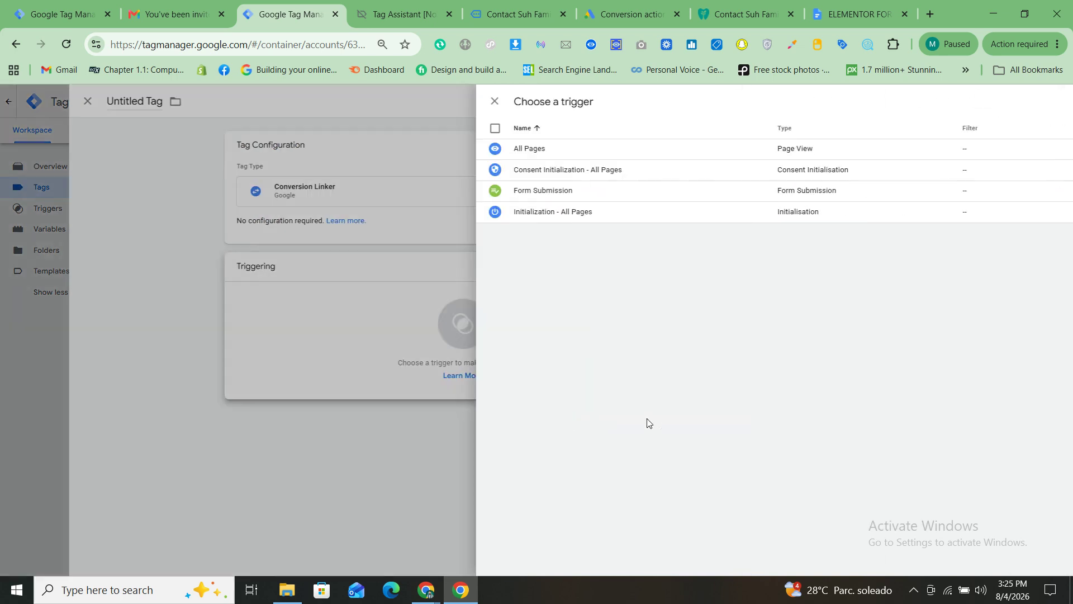
pyautogui.click(395, 150)
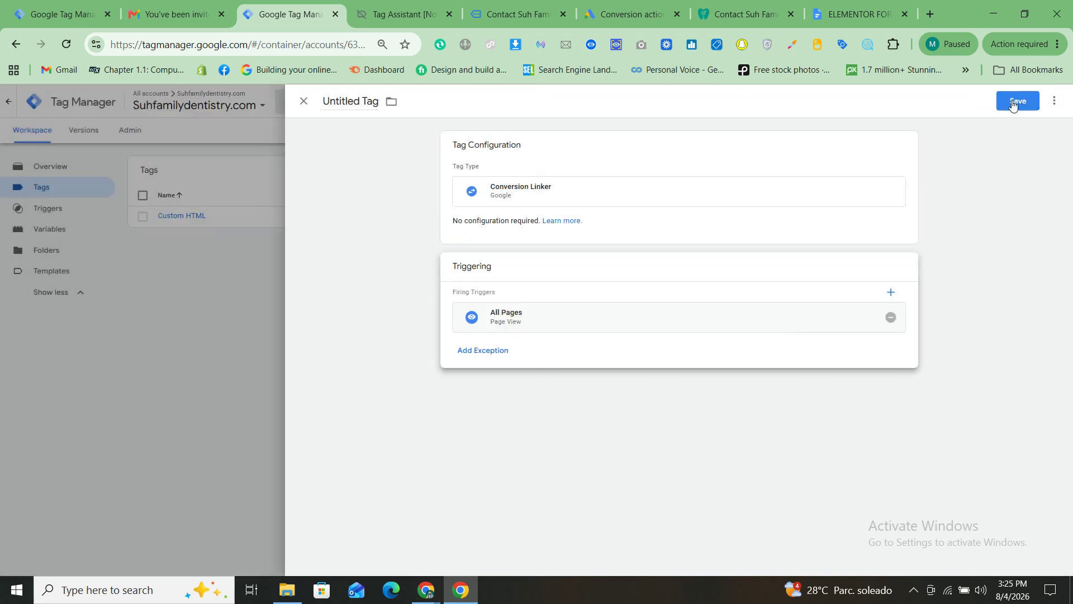
pyautogui.click(1017, 100)
pyautogui.click(615, 258)
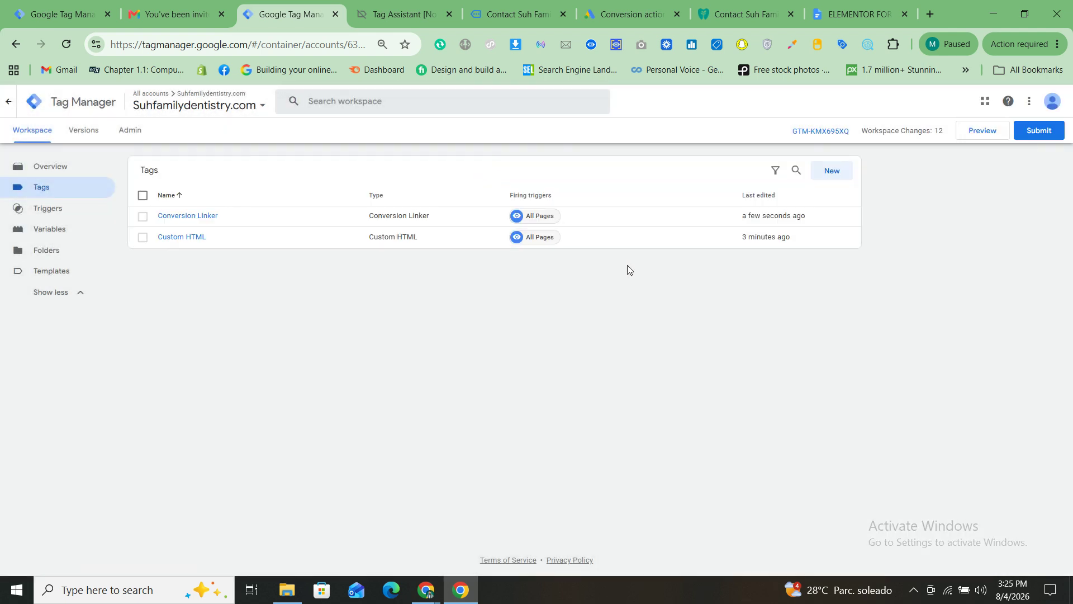
# - Switch to Google Ads and start a new conversion action with only website conversions as data source, excluding phone calls
pyautogui.click(631, 5)
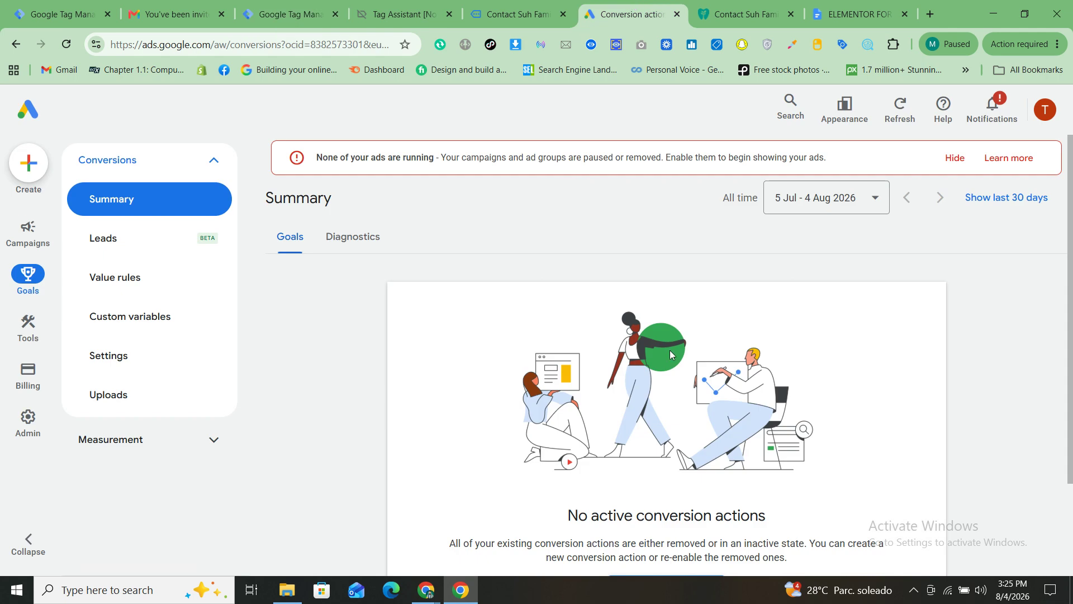
pyautogui.scroll(-3, 669, 350)
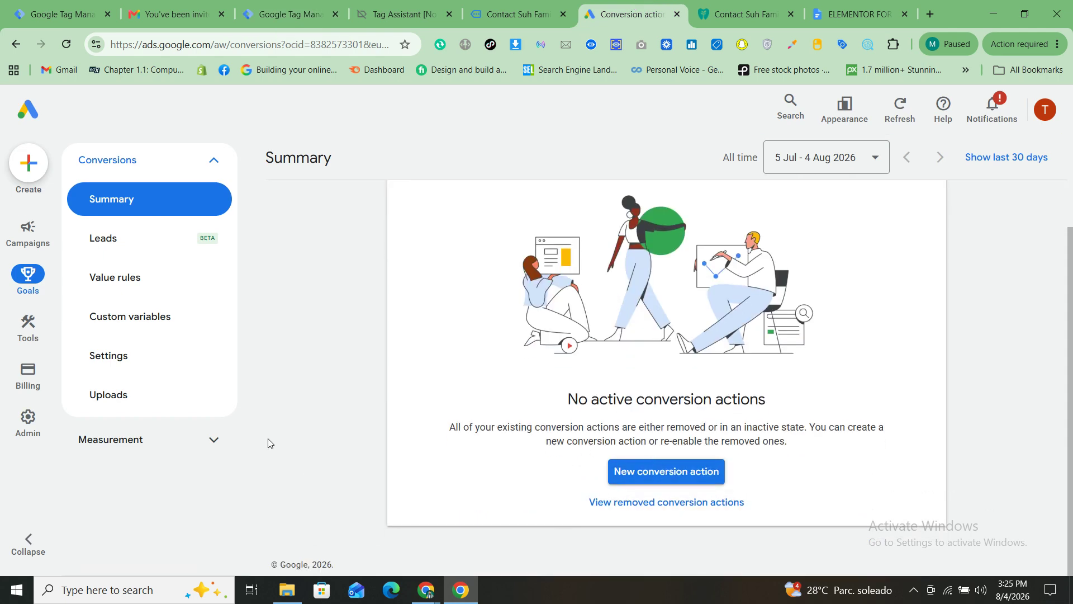
pyautogui.click(636, 476)
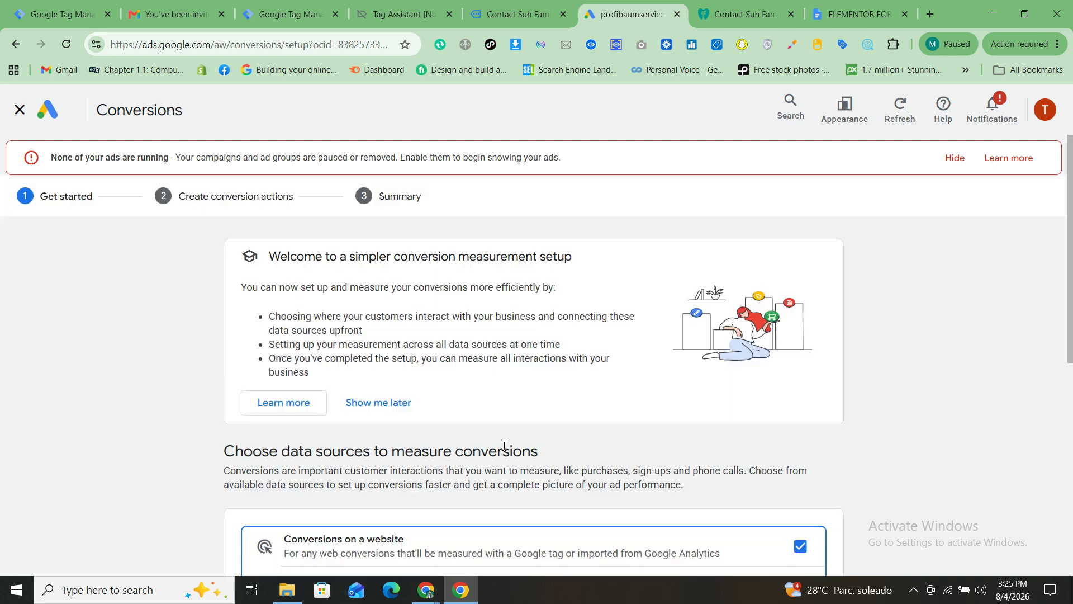
pyautogui.scroll(-2, 503, 447)
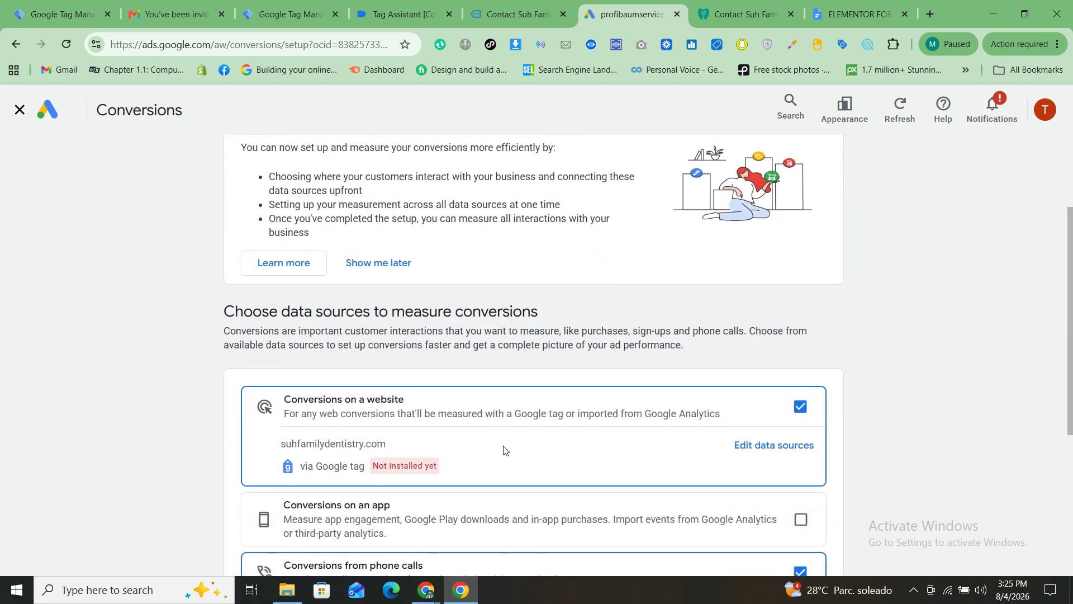
pyautogui.scroll(-1, 795, 429)
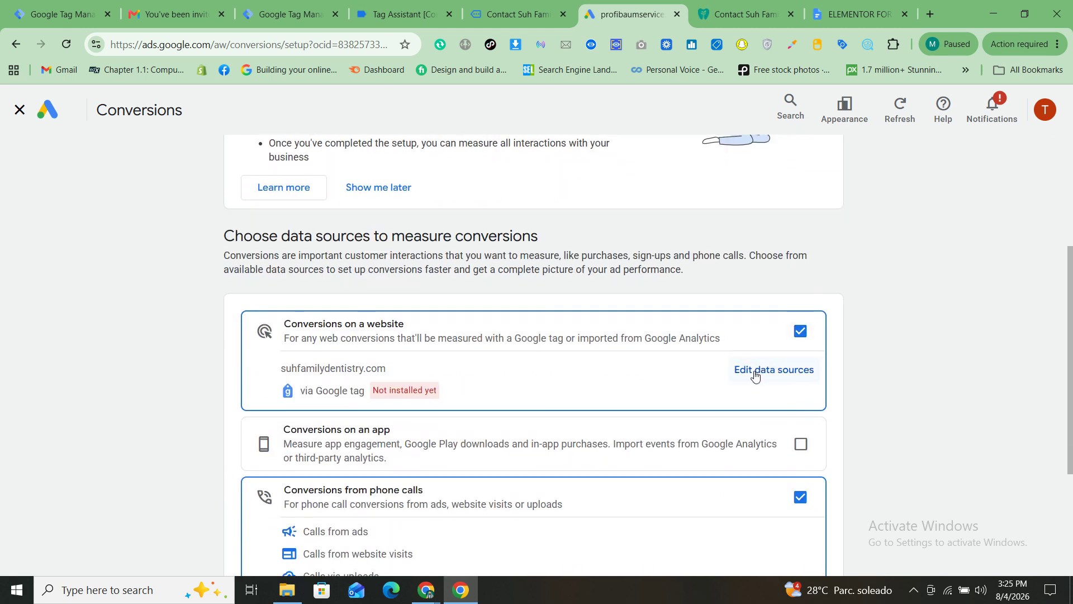
pyautogui.click(801, 496)
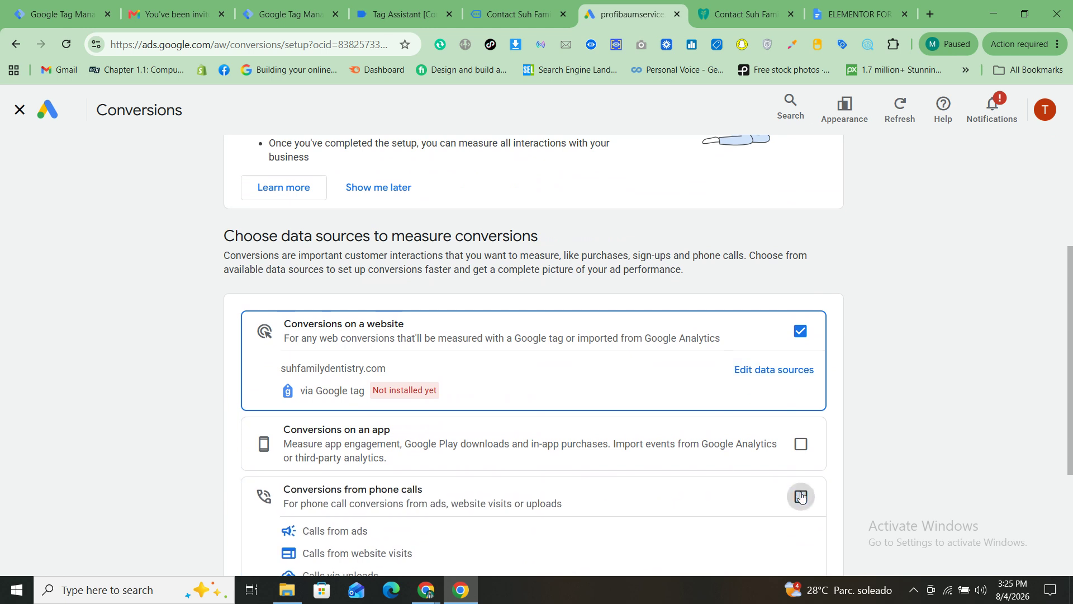
pyautogui.scroll(-3, 800, 491)
pyautogui.click(326, 508)
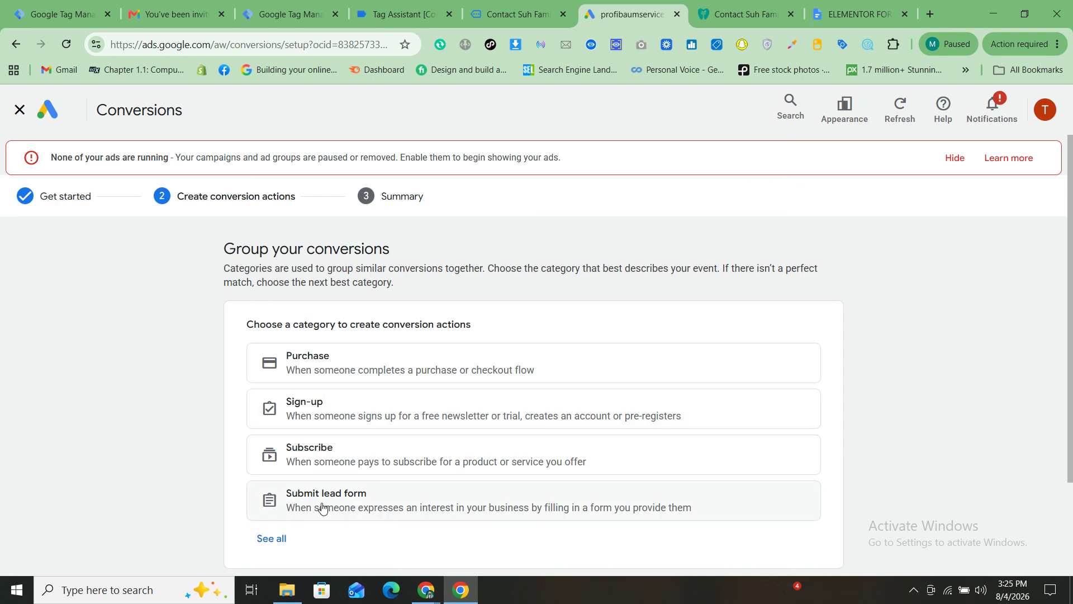
# - Create a website conversion in the Submit lead form category, set up manually with code, and name it Lead - Contact
pyautogui.click(320, 508)
pyautogui.click(456, 258)
pyautogui.click(477, 342)
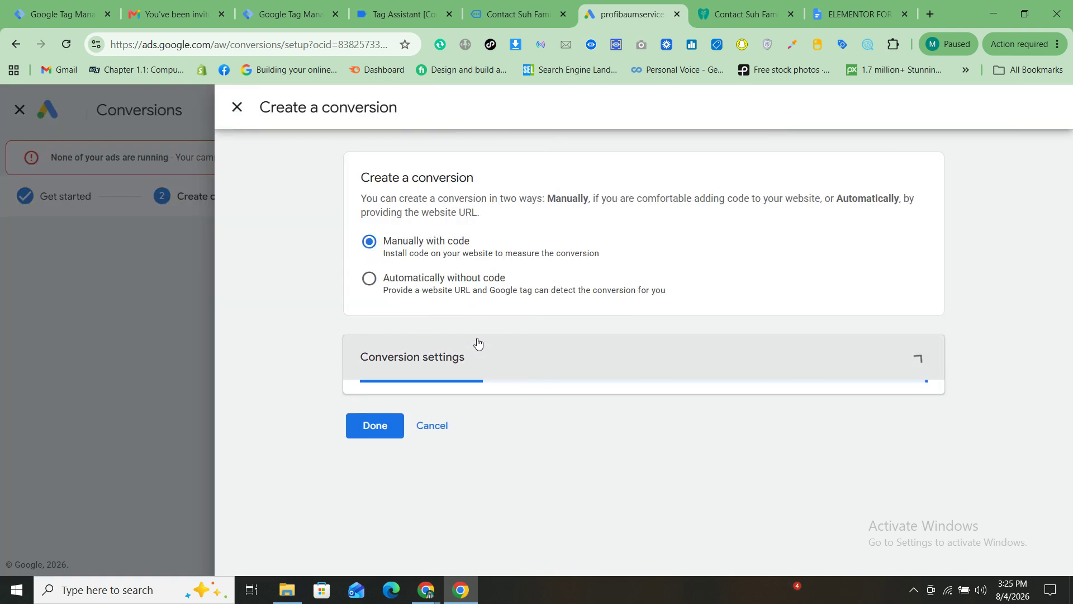
pyautogui.scroll(-4, 477, 342)
pyautogui.tripleClick(586, 496)
pyautogui.write('Lead - Contact')
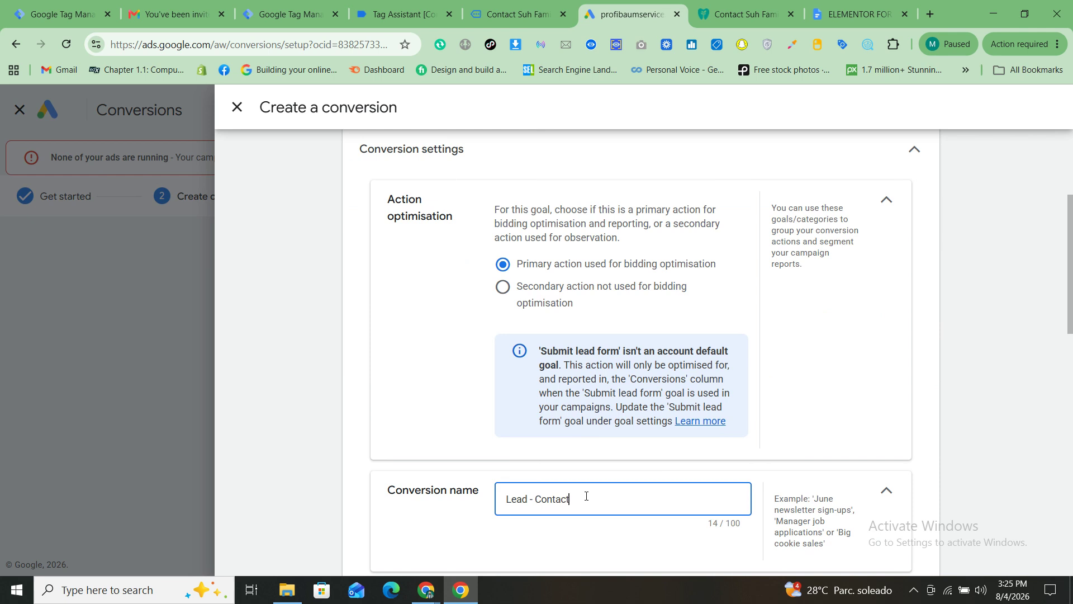
# - Count one conversion per interaction, finish the conversion settings, and save the new conversion action
pyautogui.scroll(-8, 586, 496)
pyautogui.click(502, 401)
pyautogui.scroll(-1, 502, 407)
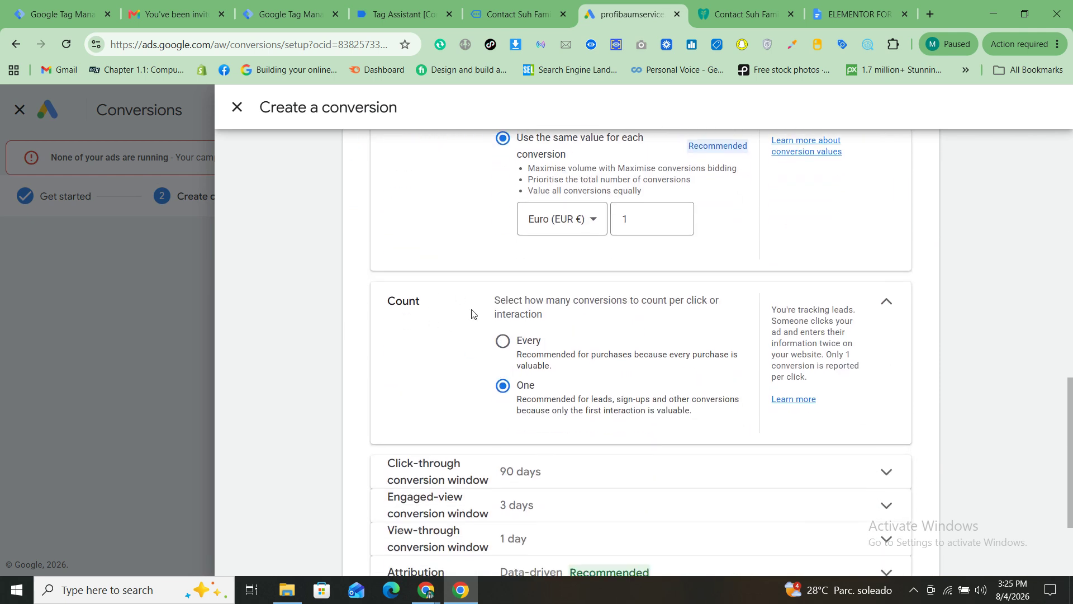
pyautogui.scroll(-2, 488, 436)
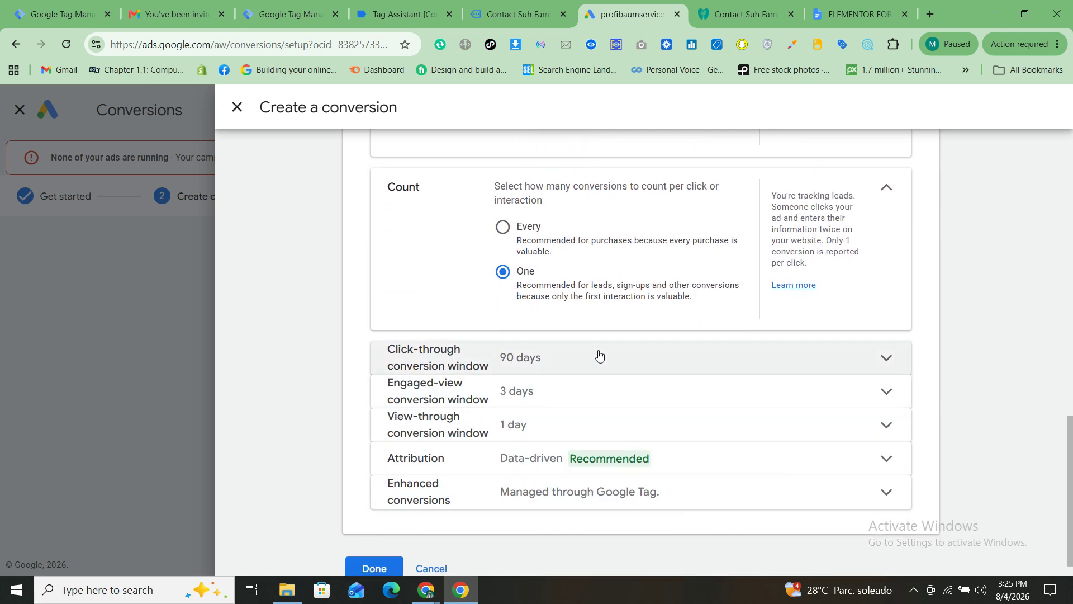
pyautogui.scroll(-1, 539, 541)
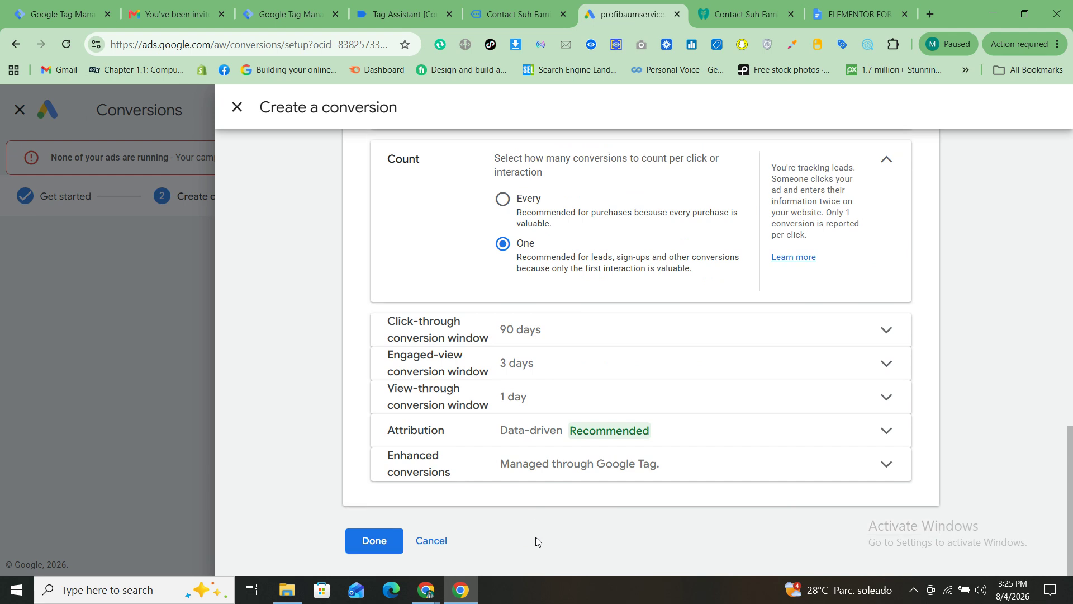
pyautogui.click(372, 543)
pyautogui.click(318, 519)
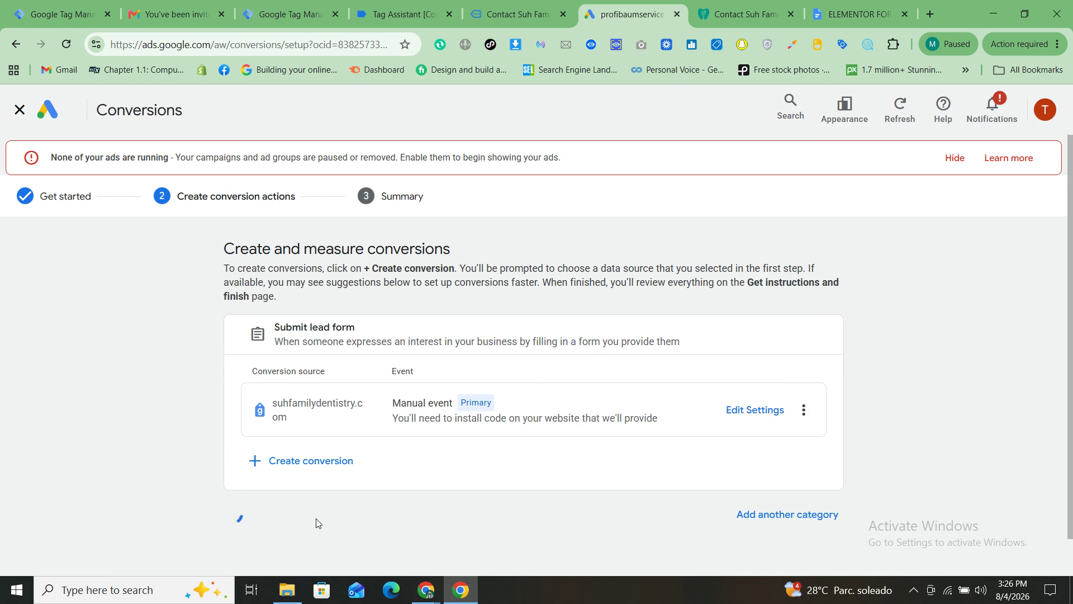
# - Copy the Lead - Contact conversion ID from the Google Tag Manager setup instructions and switch back to Tag Manager
pyautogui.click(728, 518)
pyautogui.scroll(-3, 728, 520)
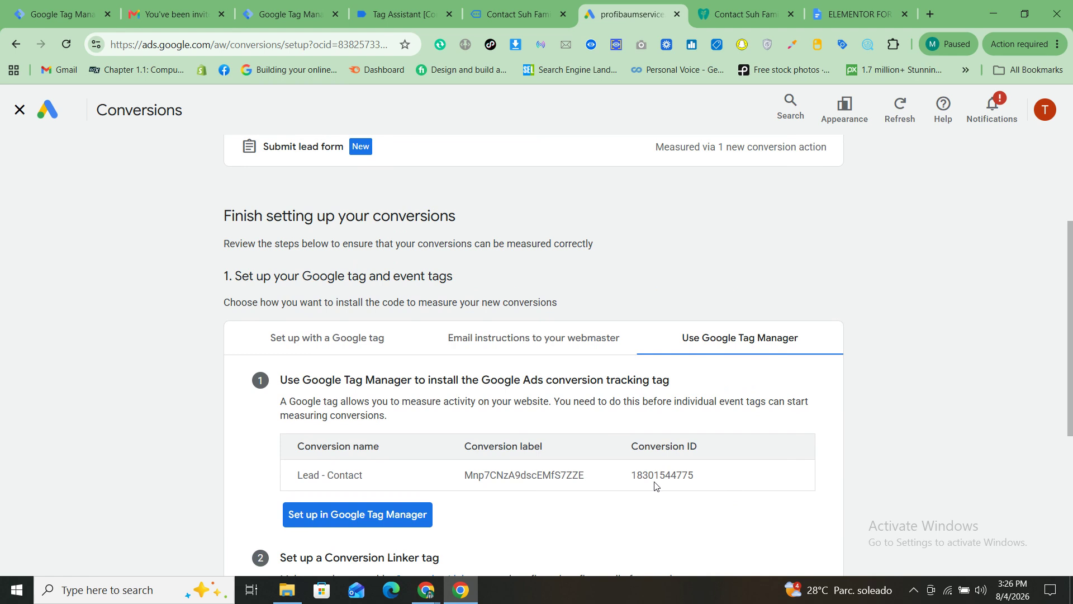
pyautogui.doubleClick(654, 475)
pyautogui.hotkey('ctrl', 'c')
pyautogui.click(310, 3)
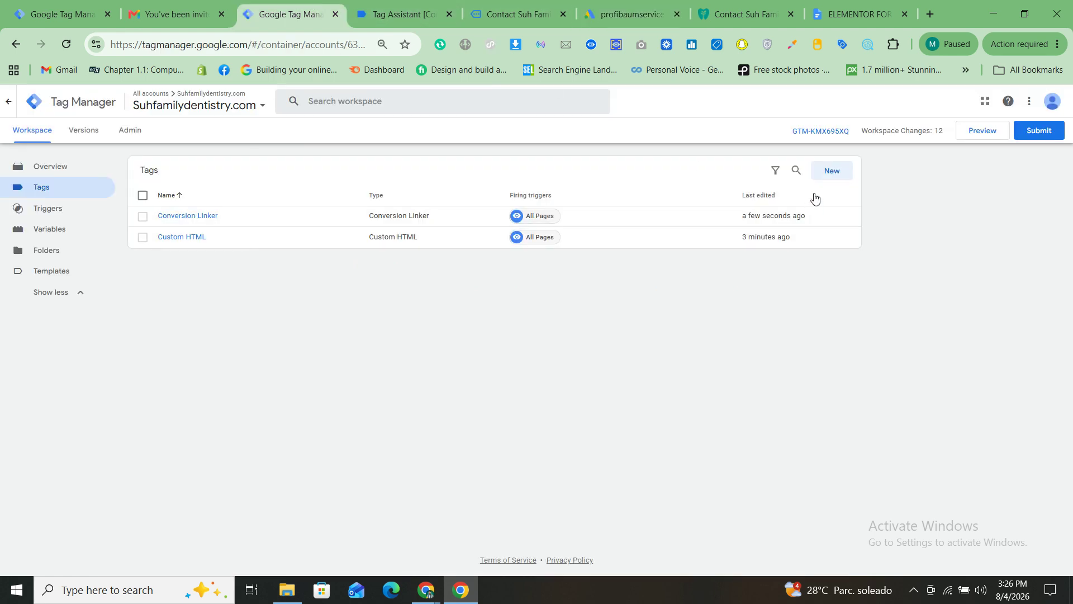
pyautogui.click(829, 175)
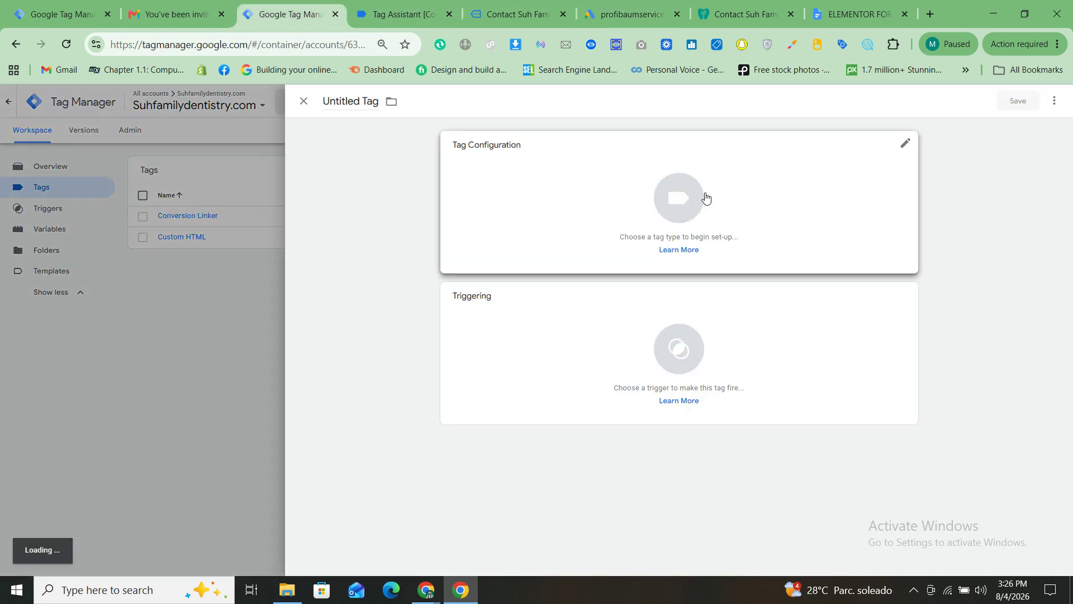
pyautogui.click(705, 194)
pyautogui.click(827, 221)
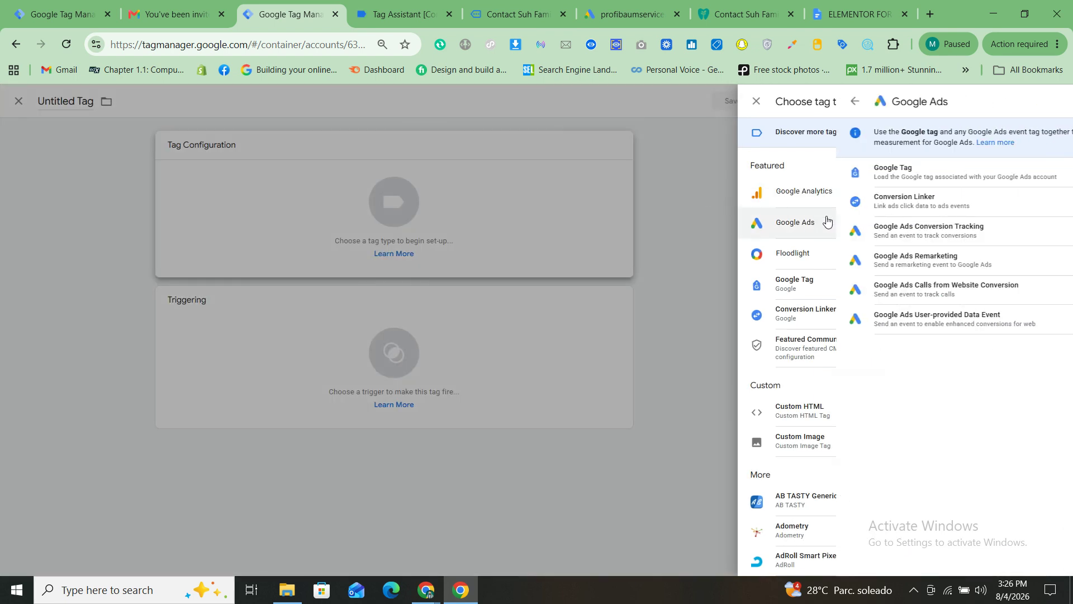
pyautogui.click(829, 226)
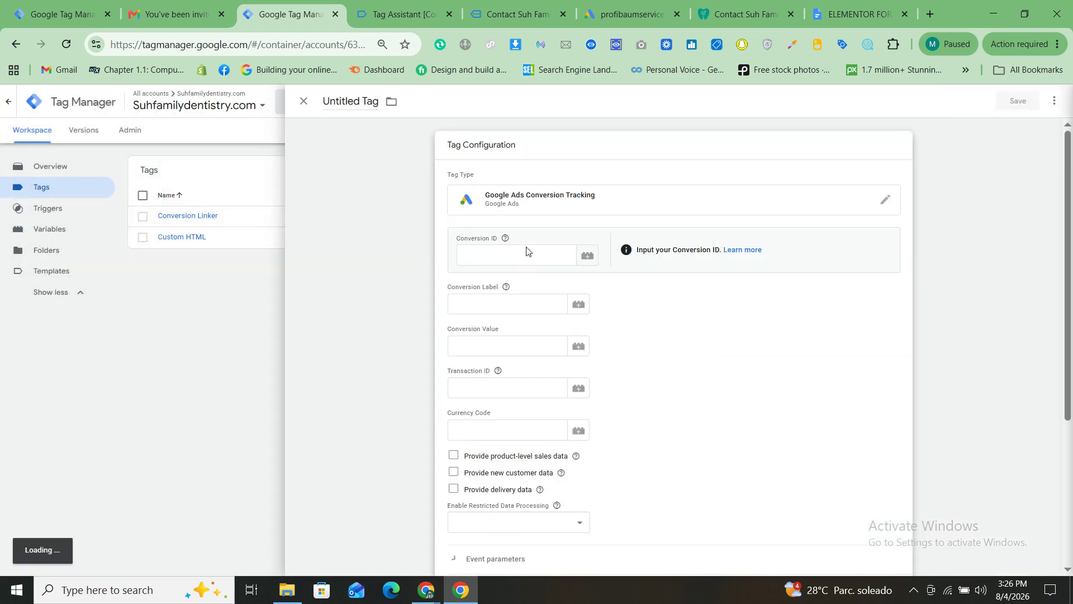
pyautogui.click(499, 258)
pyautogui.hotkey('ctrl', 'v')
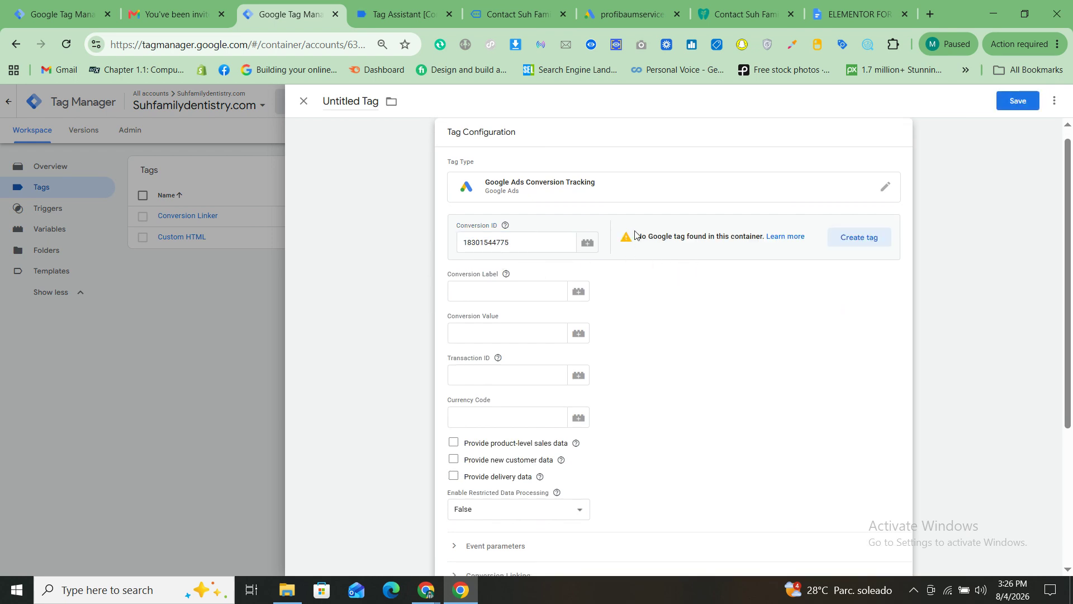
pyautogui.click(868, 242)
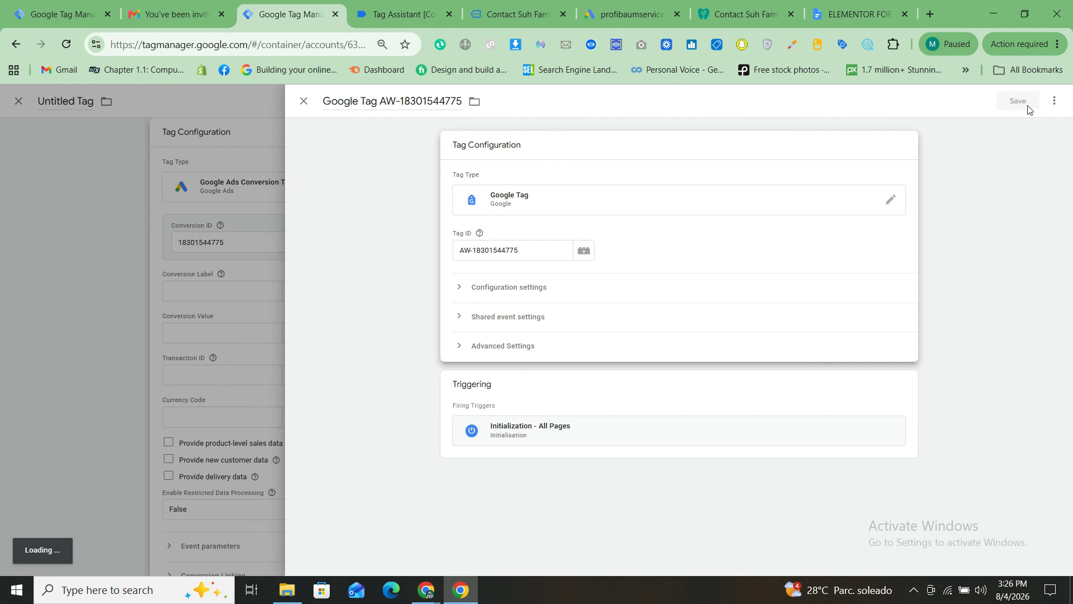
pyautogui.click(1025, 105)
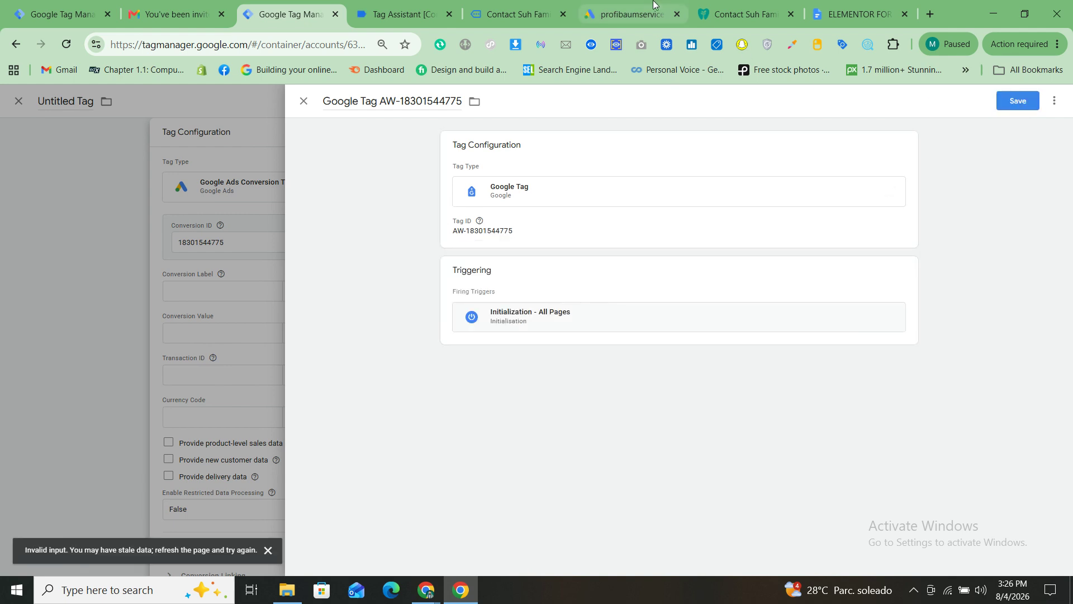
pyautogui.click(1018, 101)
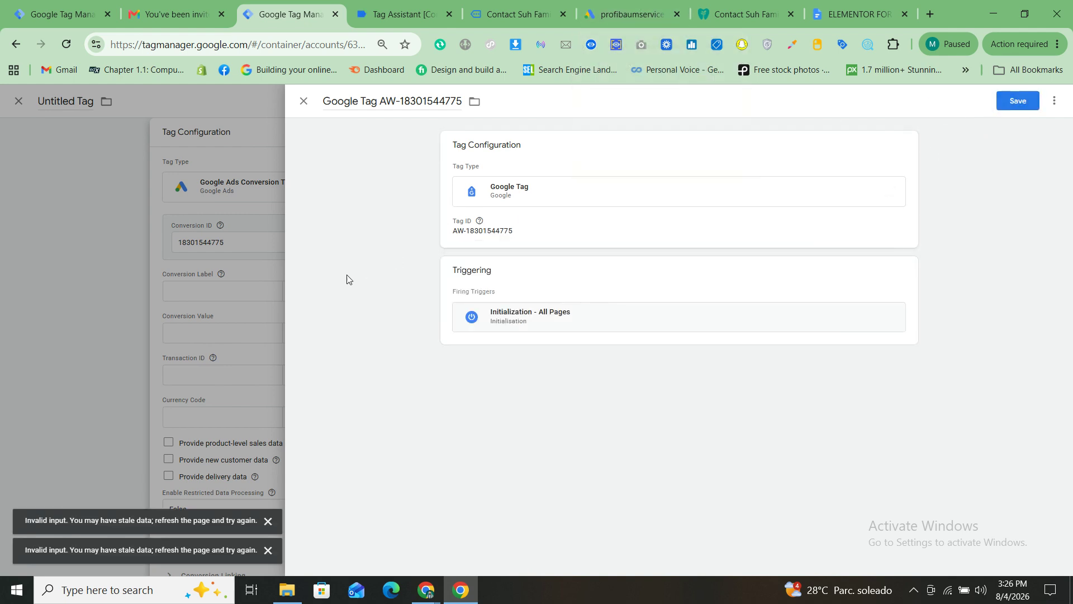
pyautogui.click(137, 314)
pyautogui.click(97, 307)
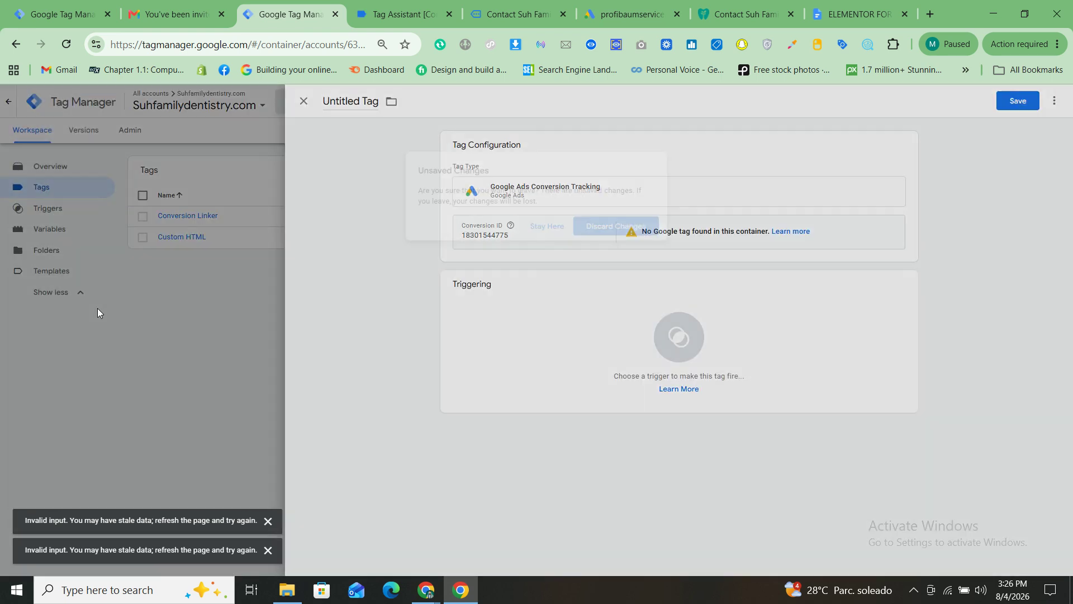
pyautogui.click(644, 226)
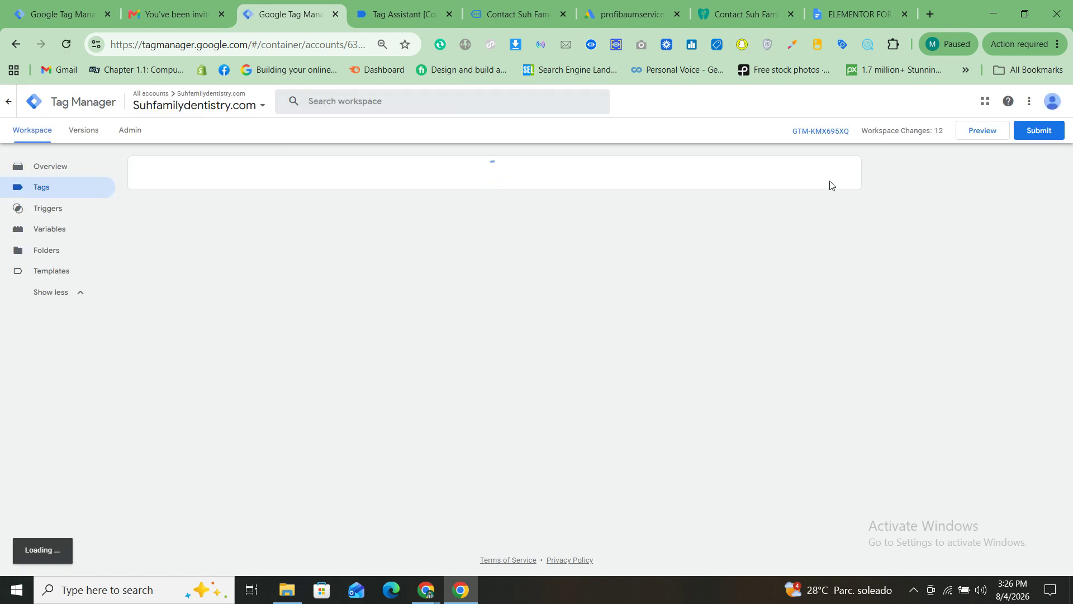
pyautogui.click(842, 178)
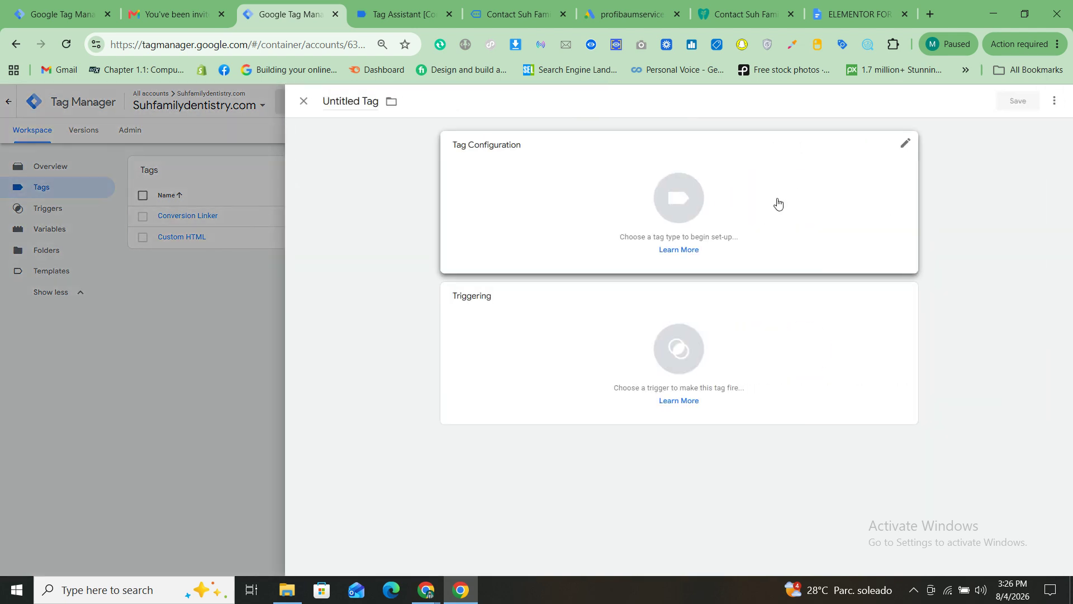
pyautogui.click(780, 204)
pyautogui.click(784, 228)
pyautogui.click(784, 224)
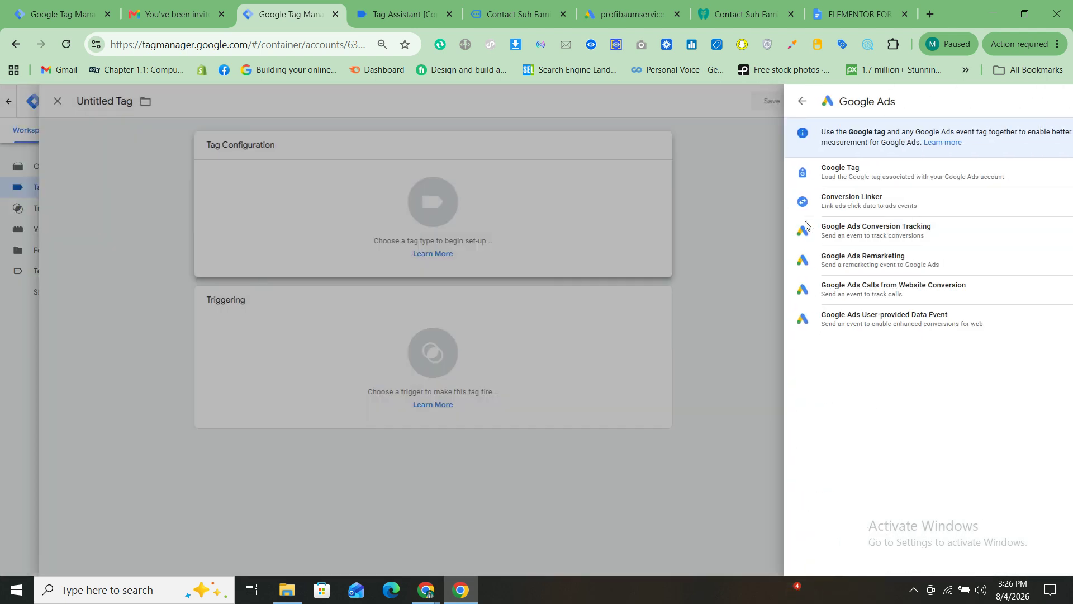
pyautogui.click(507, 256)
pyautogui.hotkey('ctrl', 'v')
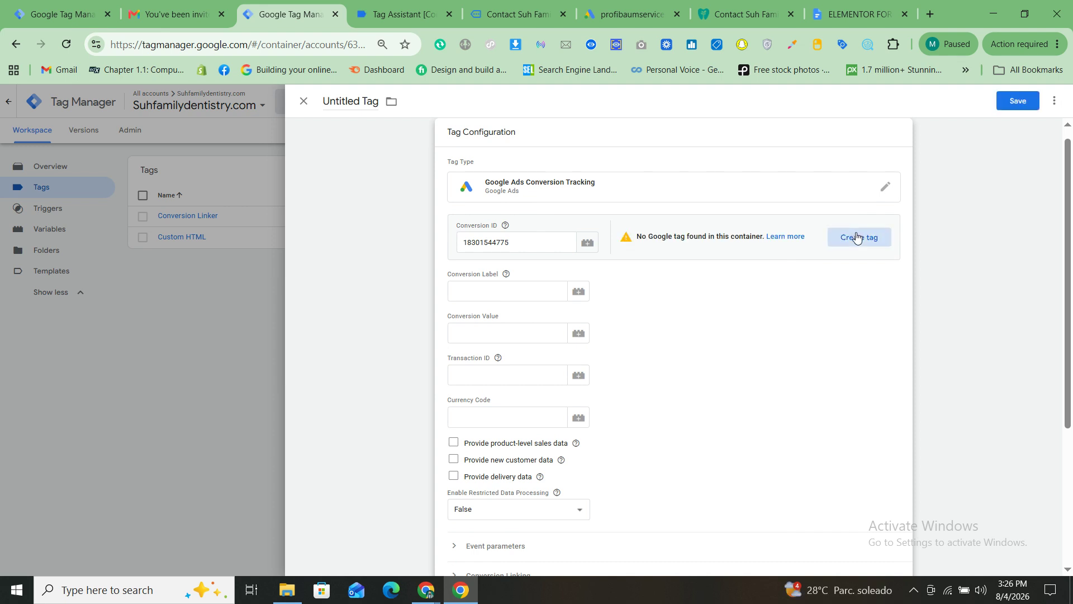
pyautogui.click(856, 237)
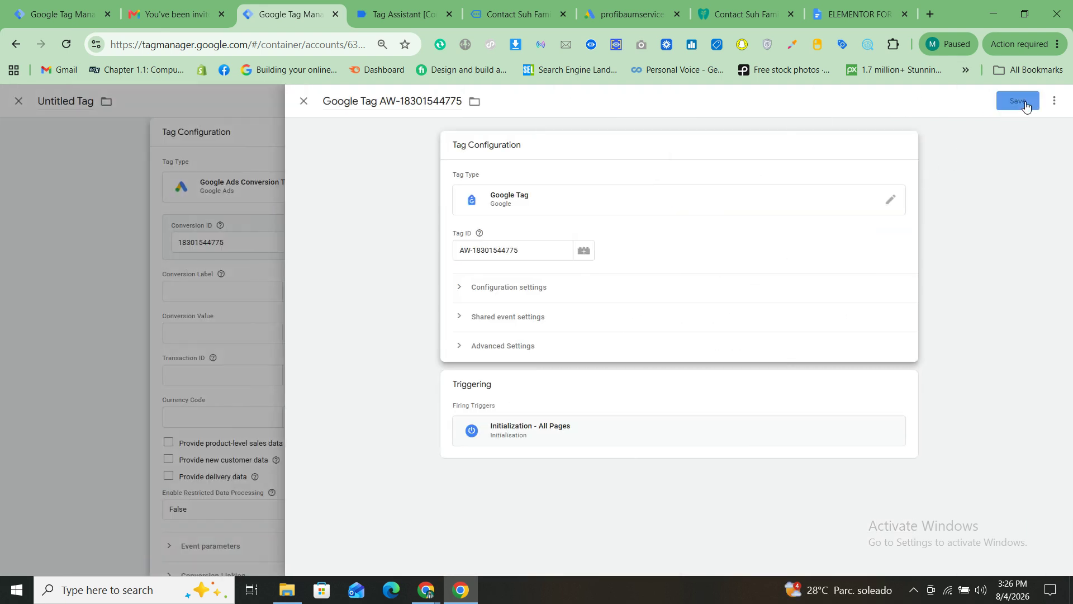
pyautogui.click(1021, 102)
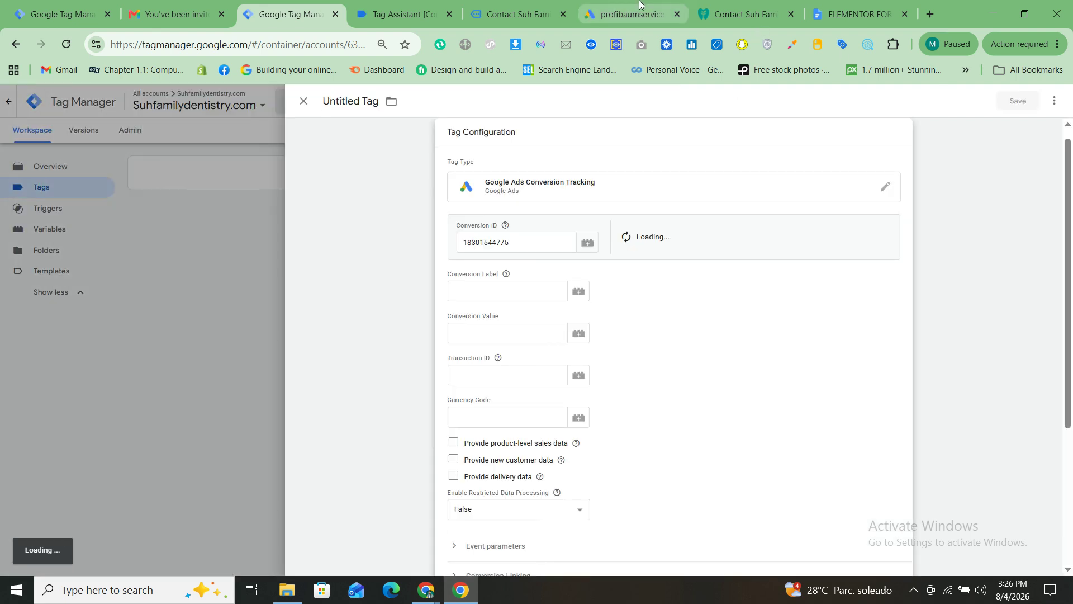
# - Copy the conversion label Mnp7CNzA9dscEMfS7ZZE from Google Ads into the conversion tracking tag
pyautogui.click(631, 14)
pyautogui.doubleClick(517, 474)
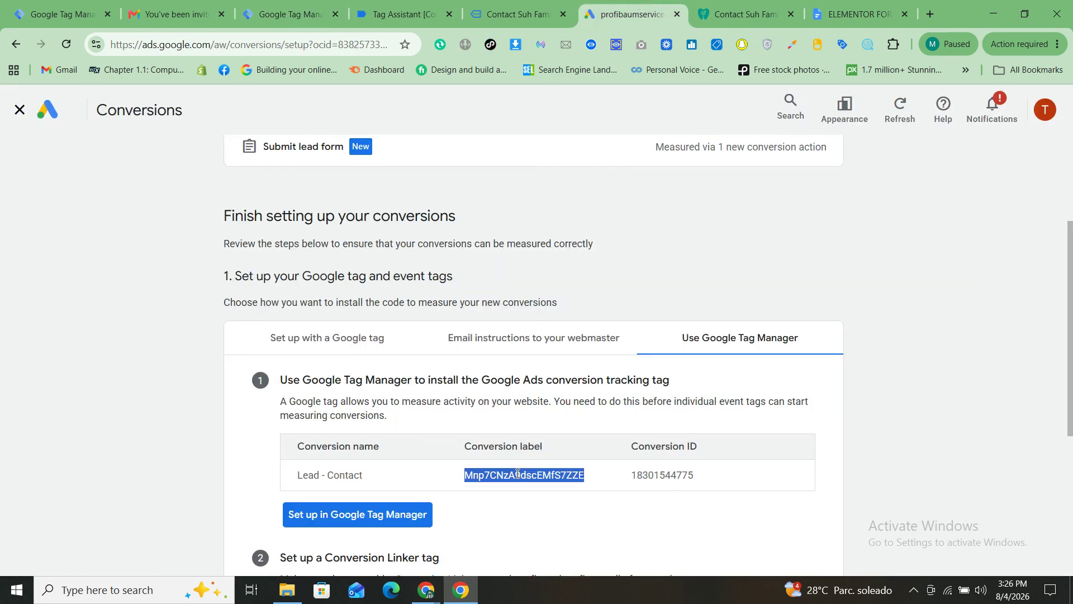
pyautogui.click(287, 14)
pyautogui.click(475, 290)
pyautogui.hotkey('ctrl', 'v')
# - Add an event parameter named user_data to the conversion tracking tag, with the value {{User-Provided Data}}
pyautogui.scroll(-3, 520, 428)
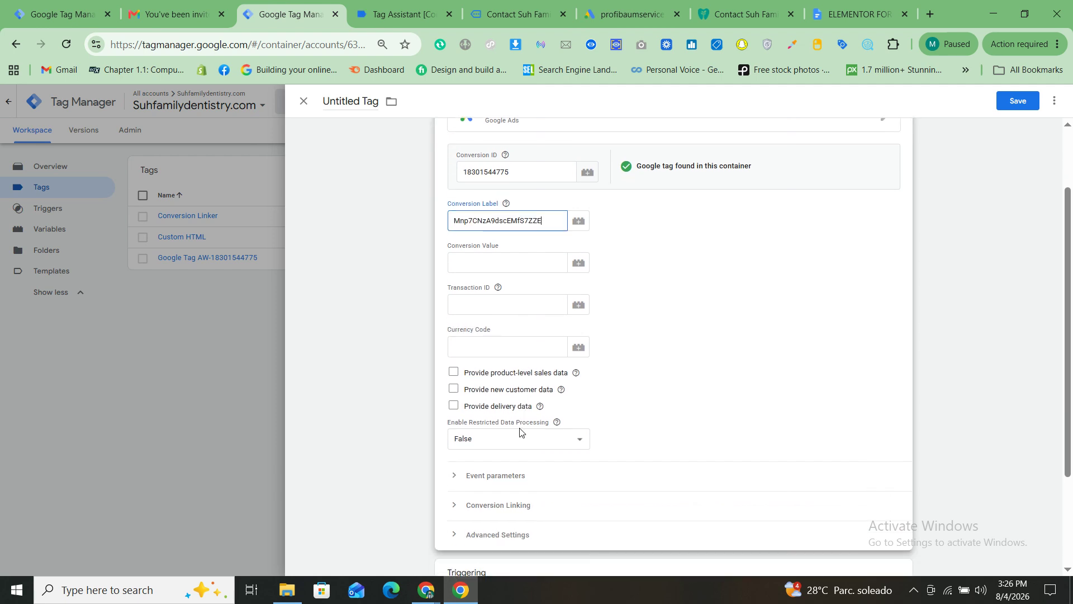
pyautogui.click(457, 415)
pyautogui.click(505, 487)
pyautogui.click(519, 493)
pyautogui.write('user_data')
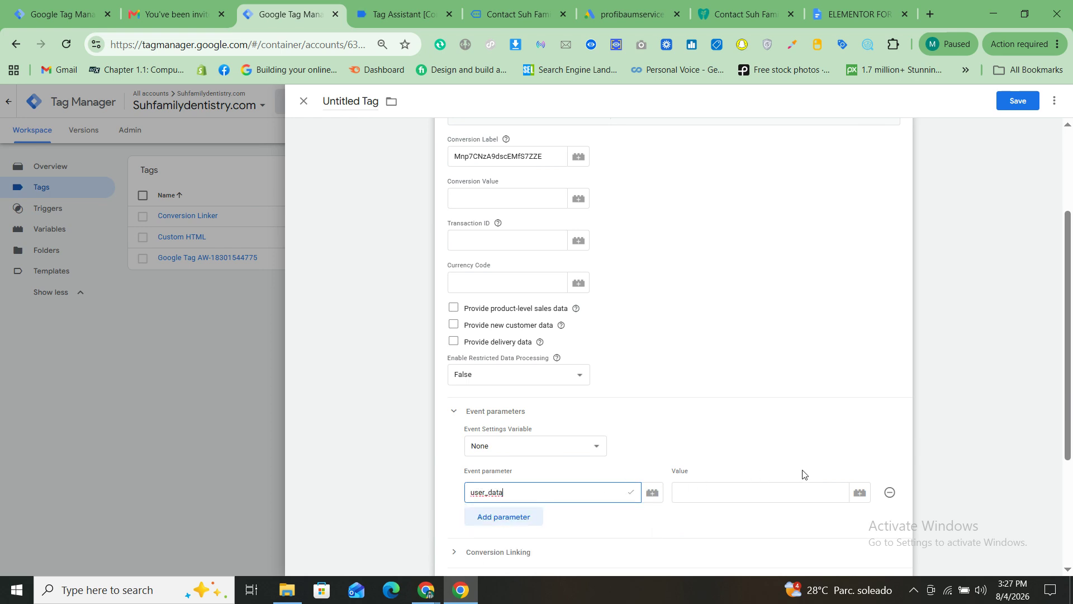
pyautogui.click(859, 492)
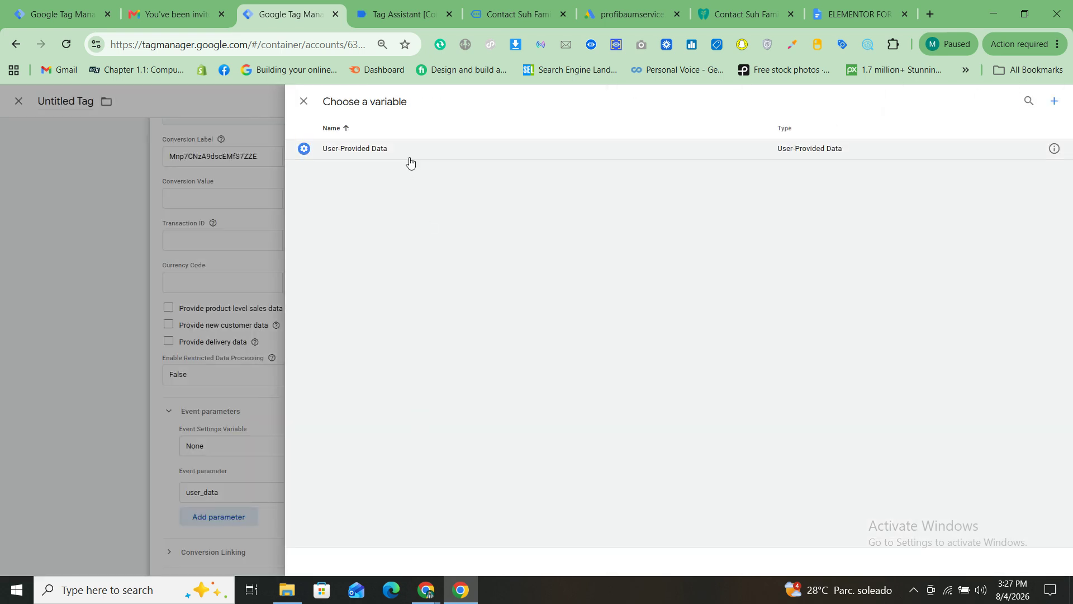
pyautogui.click(409, 159)
# - Start a new Custom Event trigger for the conversion tracking tag
pyautogui.scroll(-3, 685, 400)
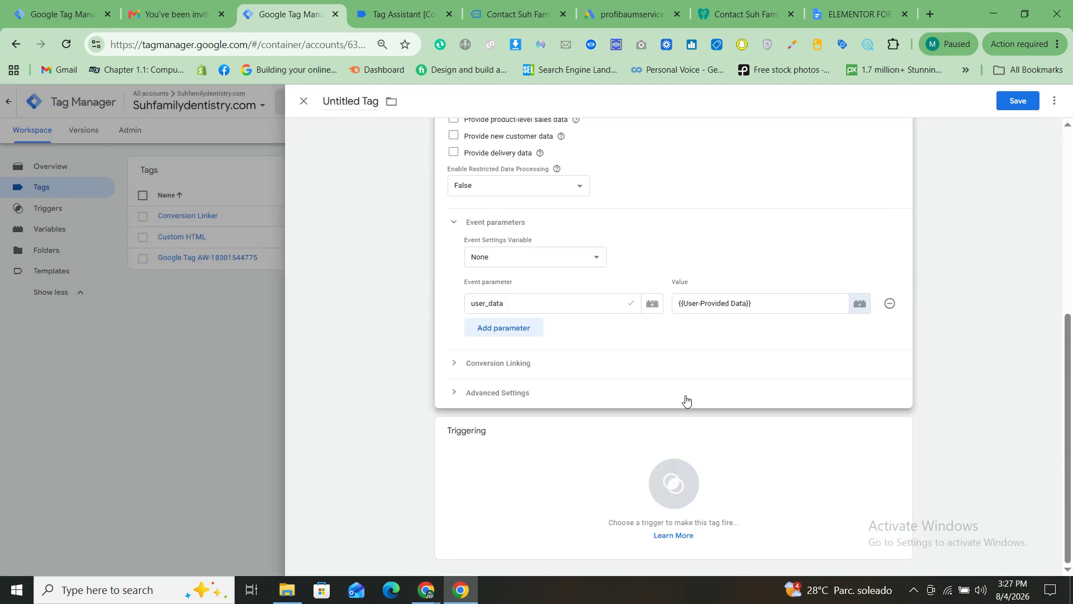
pyautogui.click(647, 476)
pyautogui.click(1050, 101)
pyautogui.click(751, 225)
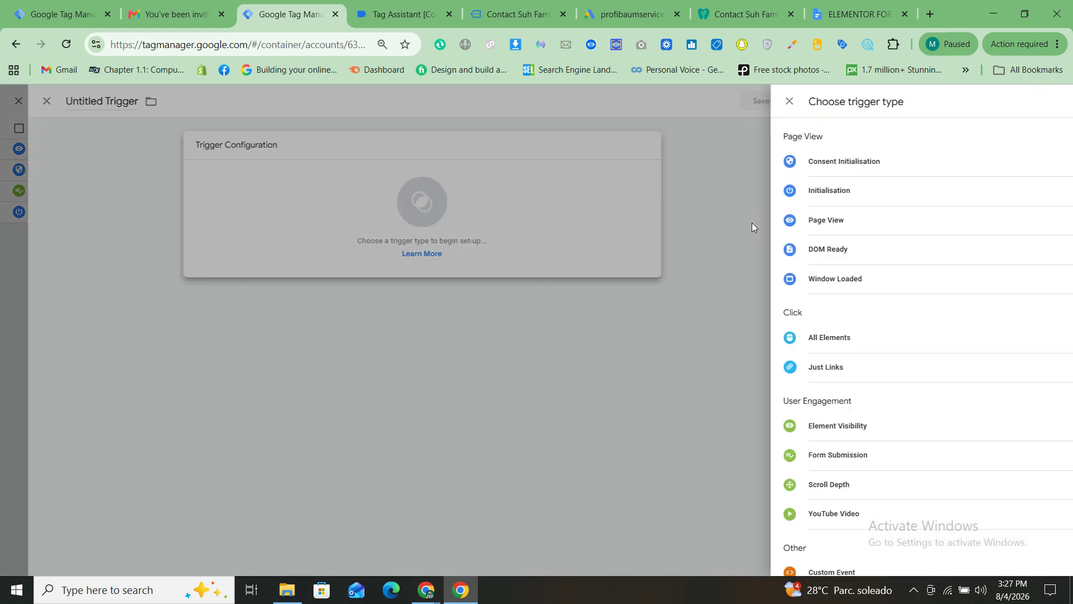
pyautogui.scroll(-2, 823, 421)
pyautogui.click(760, 481)
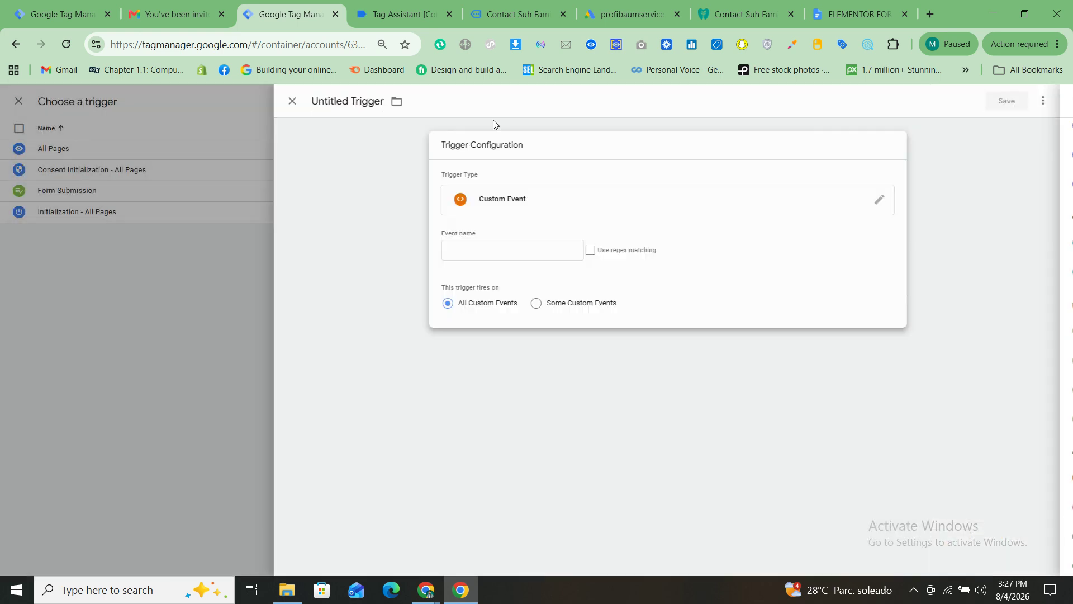
# - Copy the event name elementor_form_submit from Tag Assistant and set it as the trigger's event name
pyautogui.hotkey('ctrl', 'Tab')
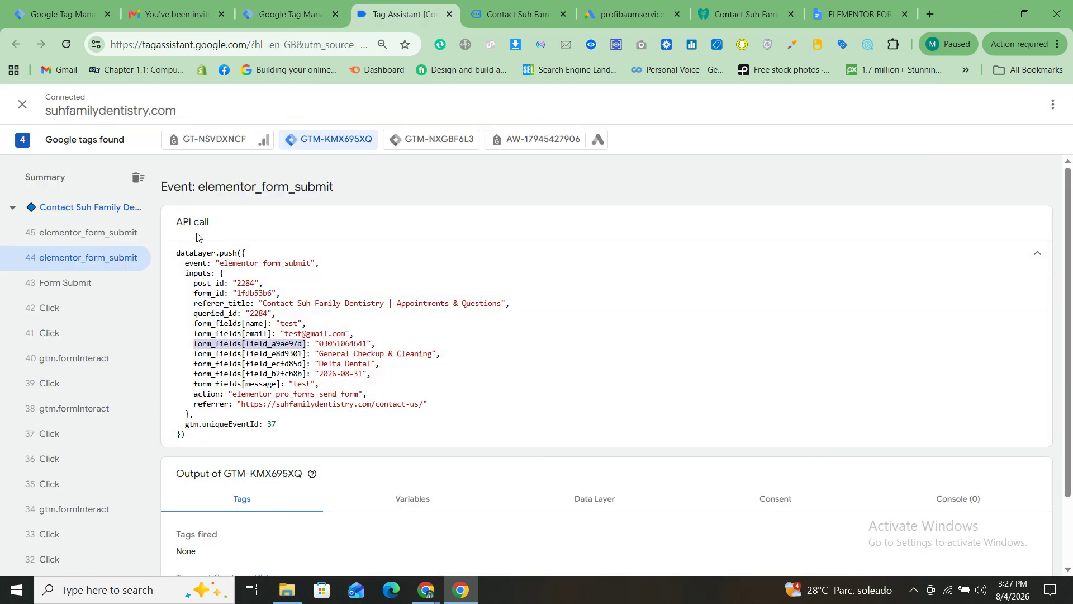
pyautogui.moveTo(220, 266); pyautogui.dragTo(299, 261)
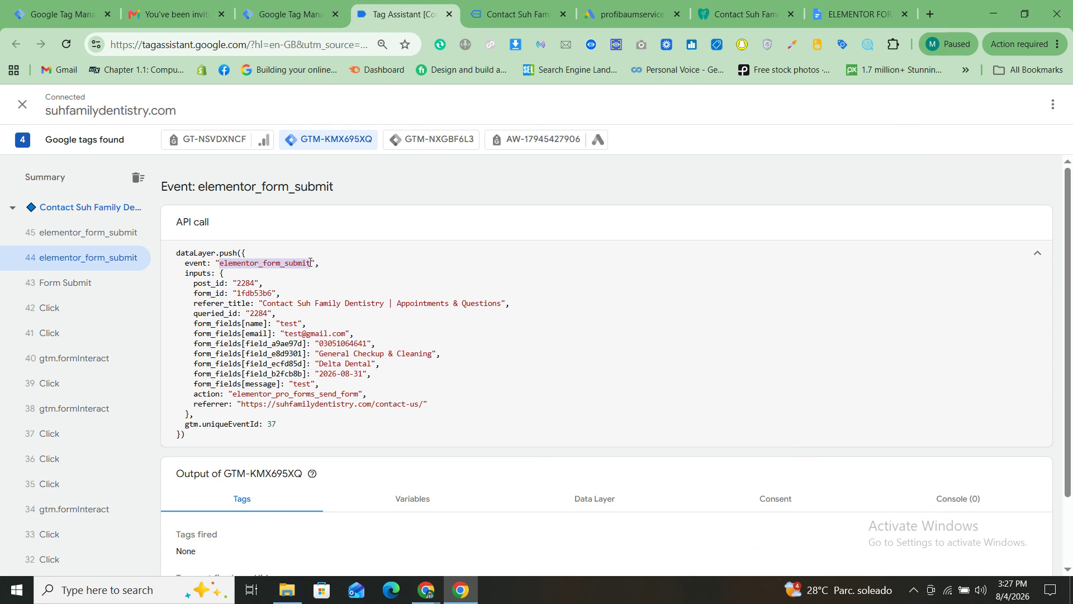
pyautogui.click(270, 7)
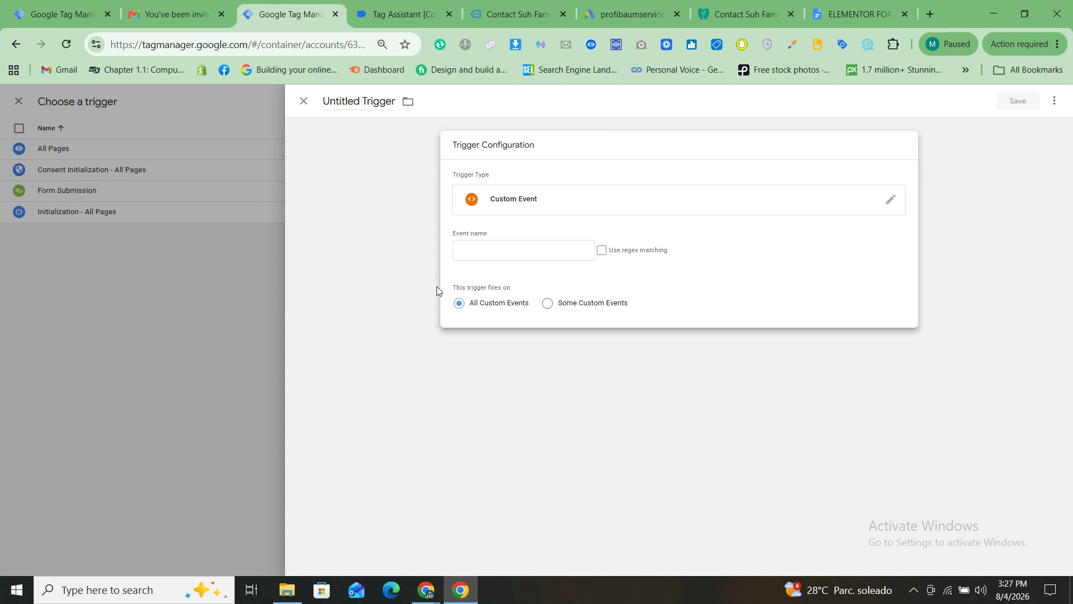
pyautogui.click(479, 259)
pyautogui.hotkey('ctrl', 'v')
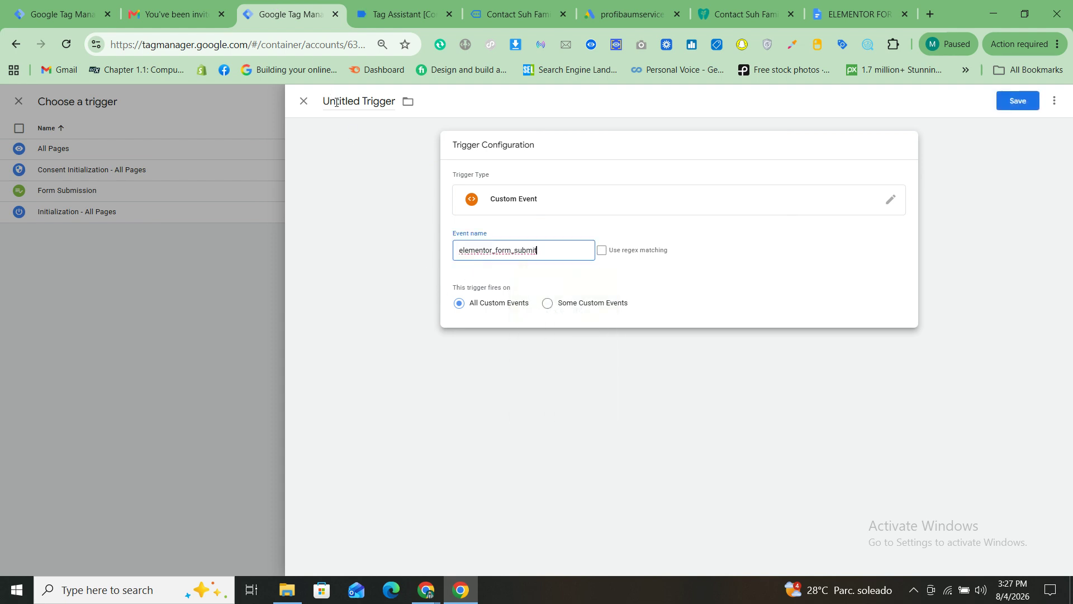
# - Name the custom event trigger Lead and save it
pyautogui.click(337, 103)
pyautogui.write('Lead')
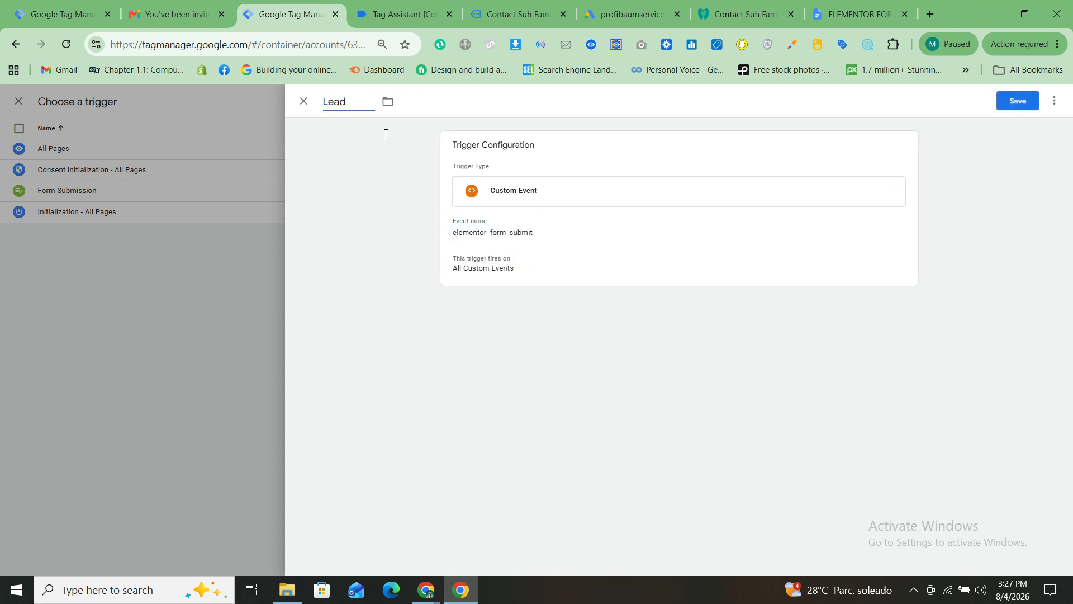
pyautogui.click(1030, 107)
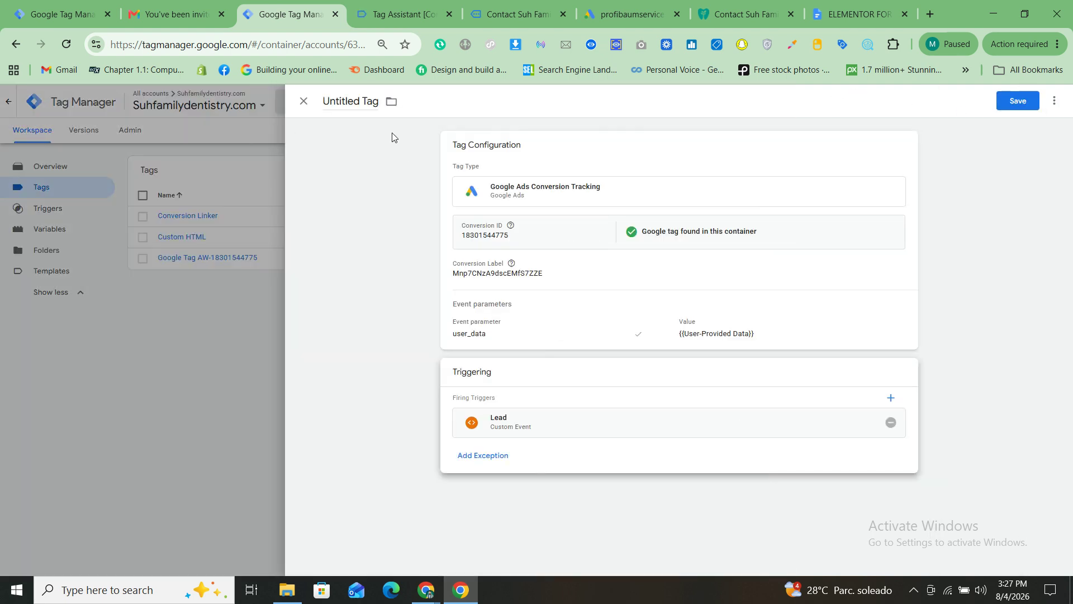
# - Name the conversion tracking tag Google Ads Lead and save it
pyautogui.click(362, 103)
pyautogui.write('G')
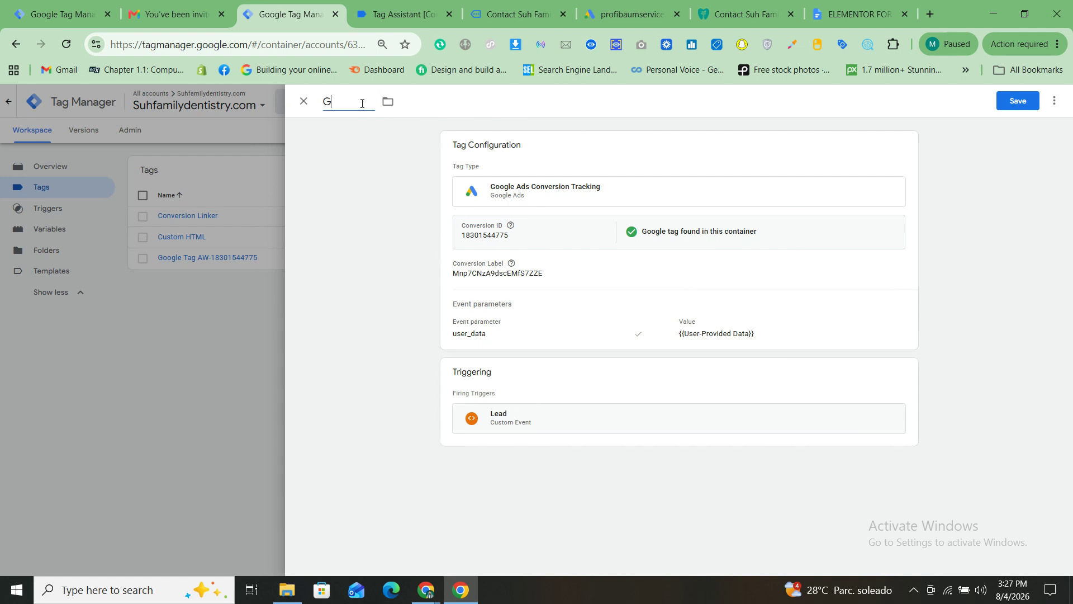
pyautogui.write('oogle Ads Lead')
pyautogui.click(1012, 100)
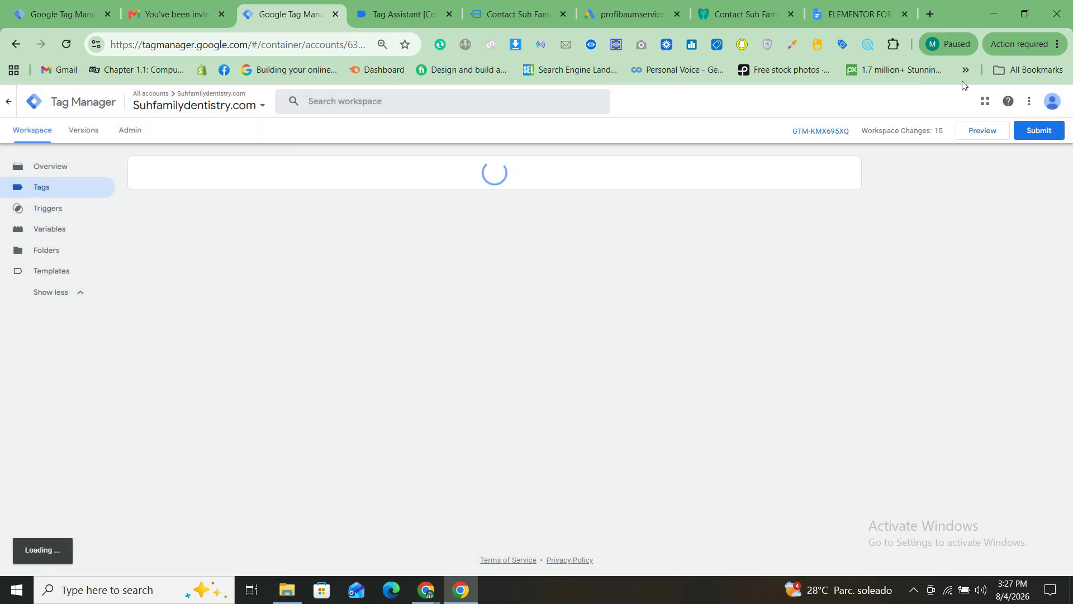
# - Copy the Lead - Contact conversion ID from Google Ads again and return to Tag Manager
pyautogui.click(666, 3)
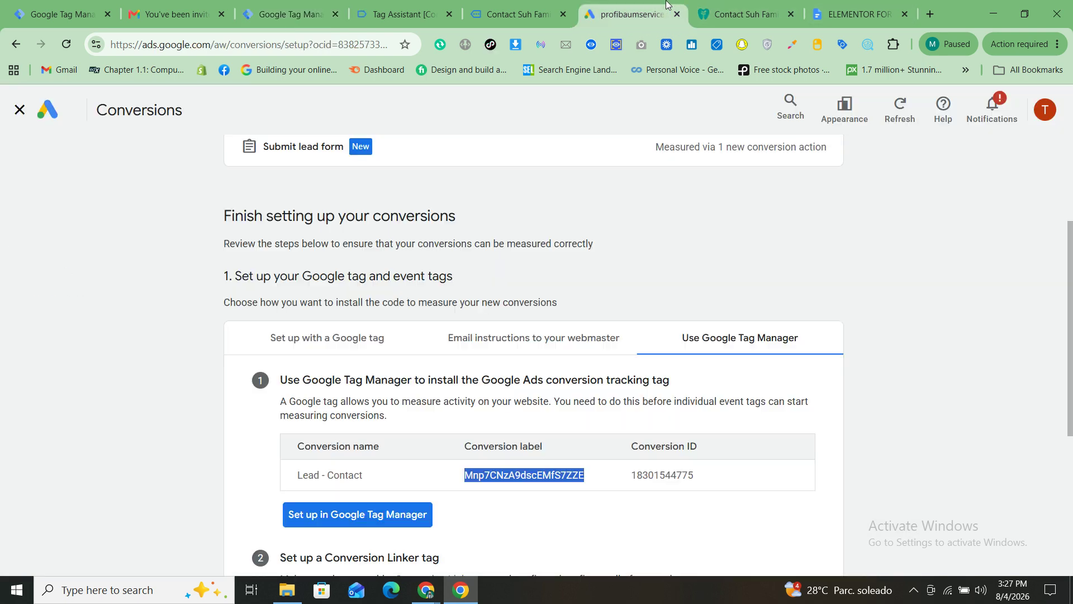
pyautogui.doubleClick(680, 474)
pyautogui.click(295, 12)
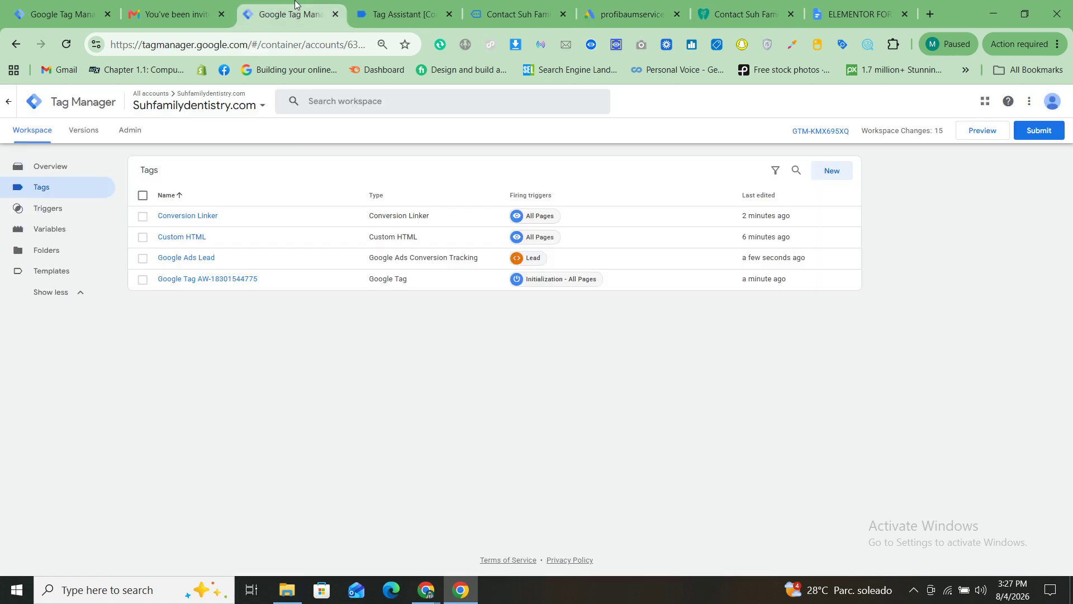
pyautogui.click(833, 169)
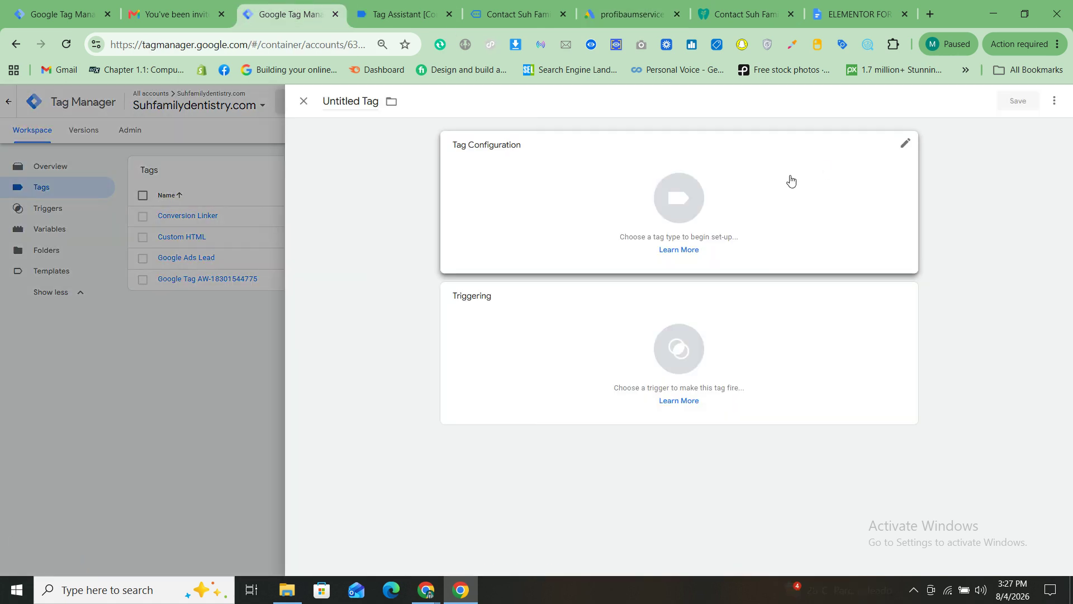
pyautogui.click(791, 180)
pyautogui.click(806, 222)
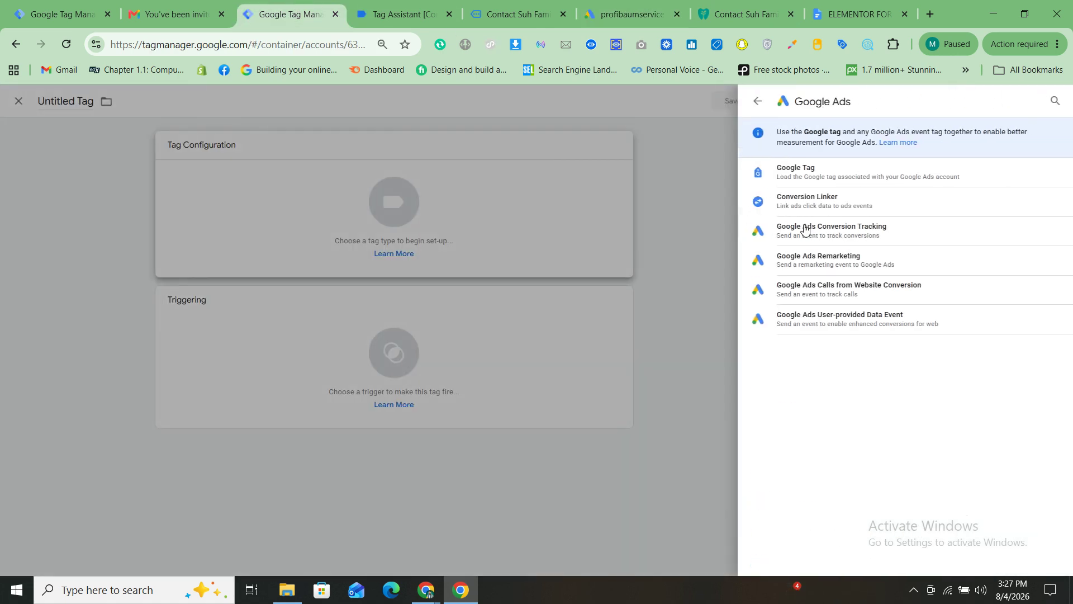
pyautogui.click(842, 321)
pyautogui.click(506, 281)
pyautogui.hotkey('ctrl', 'v')
pyautogui.click(488, 336)
pyautogui.click(488, 342)
# - Assign the Lead trigger to the user-provided data event tag and save it
pyautogui.click(554, 498)
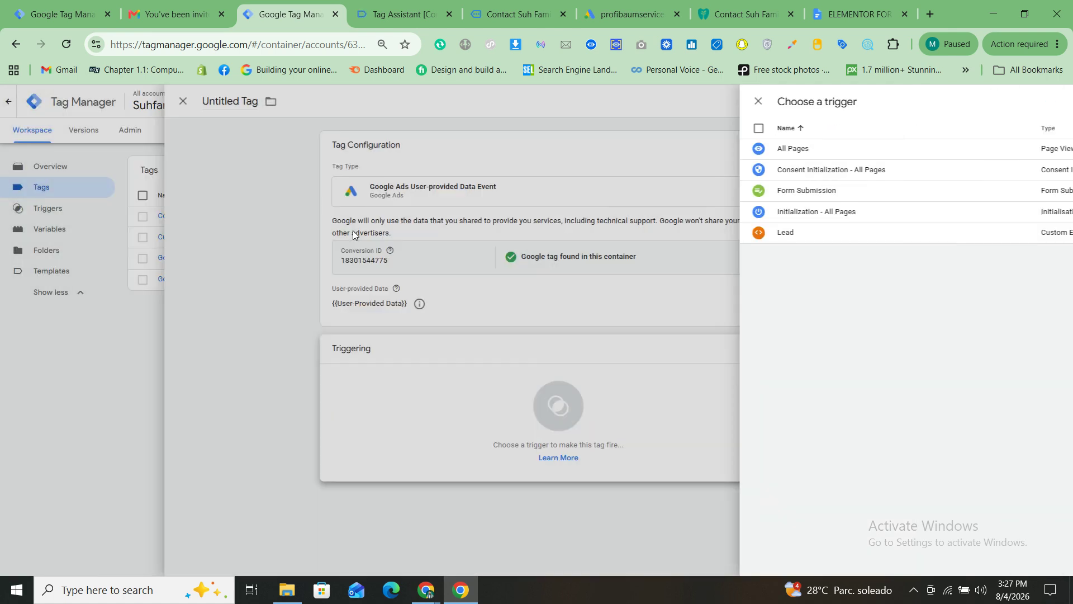
pyautogui.click(354, 232)
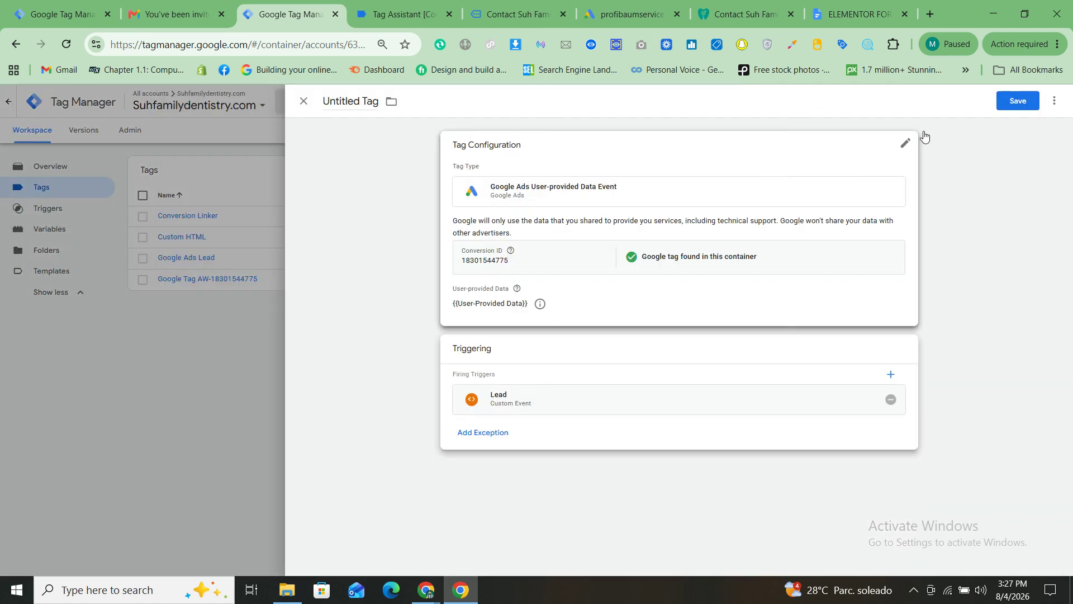
pyautogui.click(1007, 100)
pyautogui.click(637, 258)
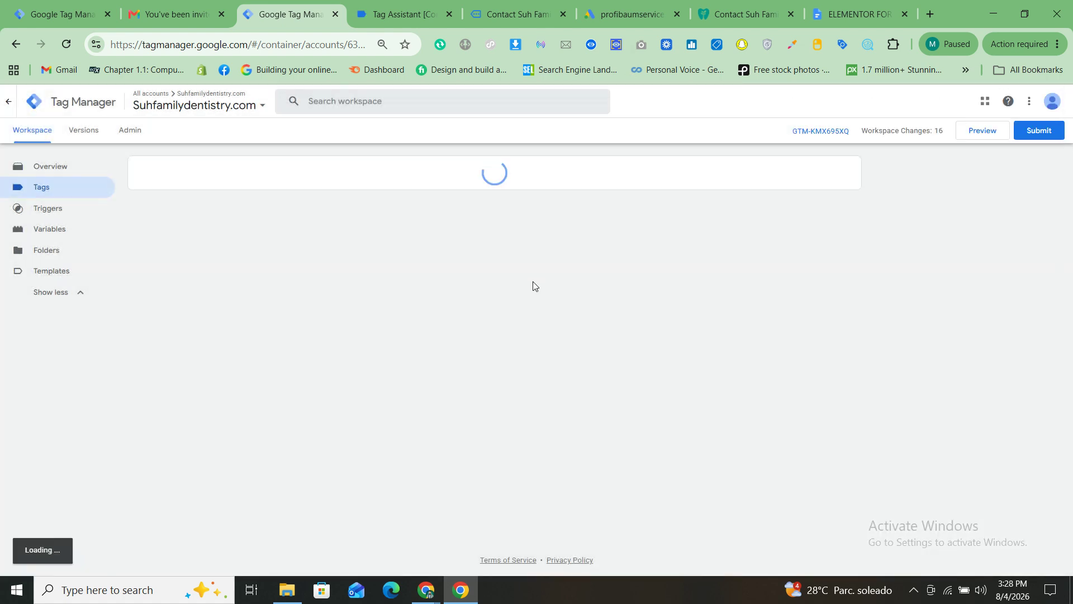
# - Switch to Google Ads, finish the conversion setup and open the conversion settings
pyautogui.click(633, 16)
pyautogui.scroll(-3, 496, 400)
pyautogui.scroll(-2, 495, 400)
pyautogui.click(268, 551)
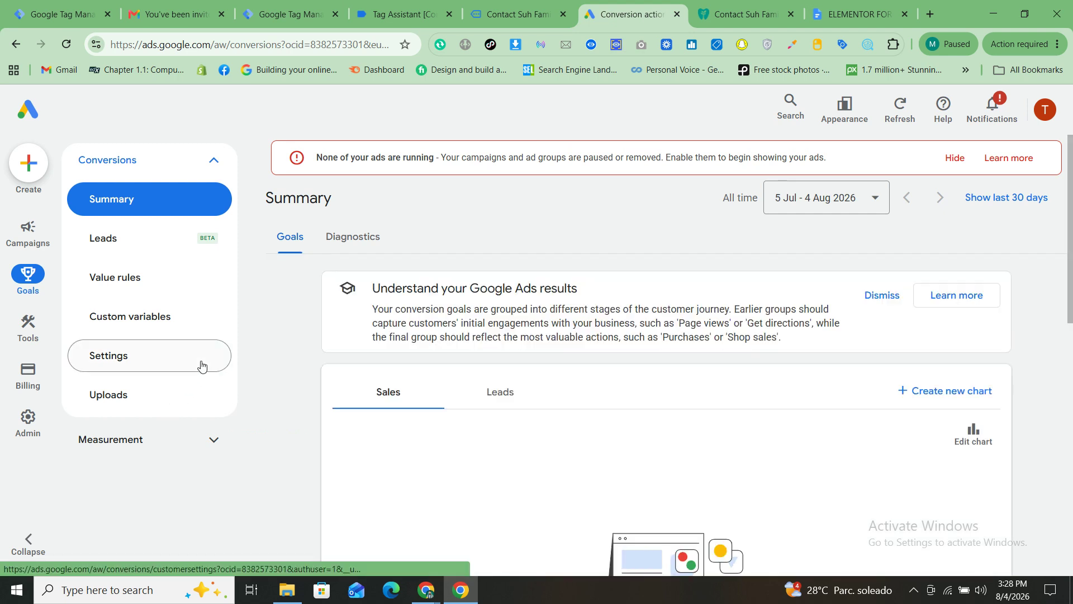
pyautogui.click(202, 366)
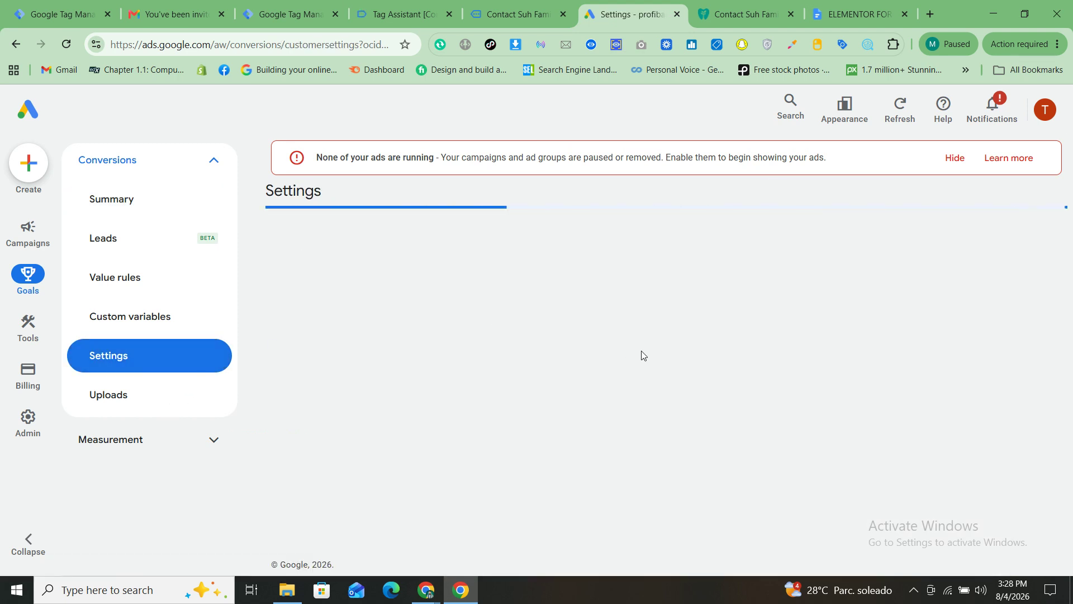
# - Set Google Tag Manager as the method for managing enhanced conversions and save the setting
pyautogui.click(673, 352)
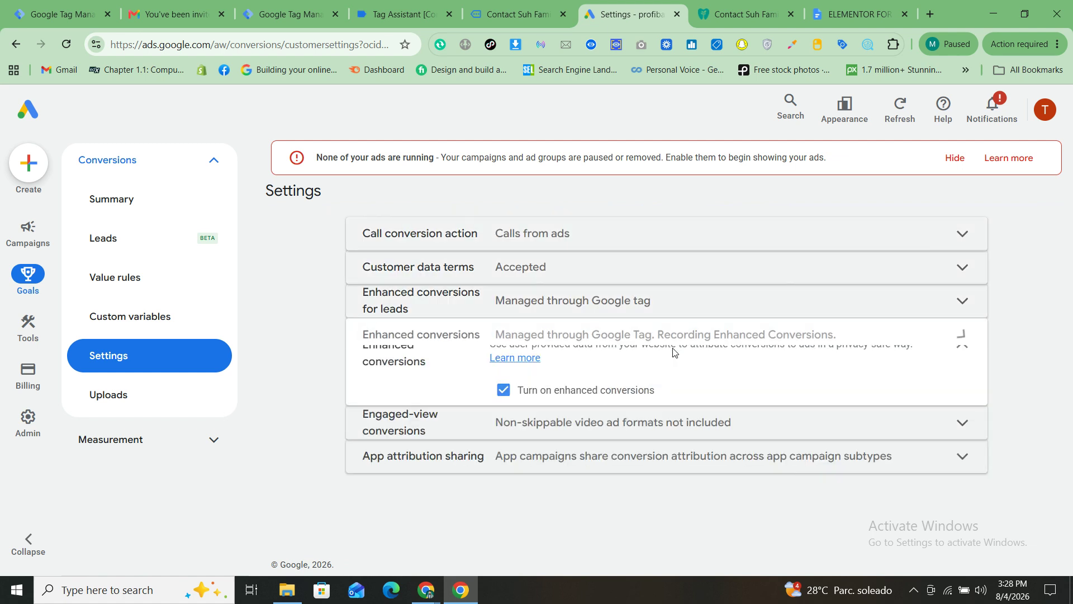
pyautogui.click(534, 423)
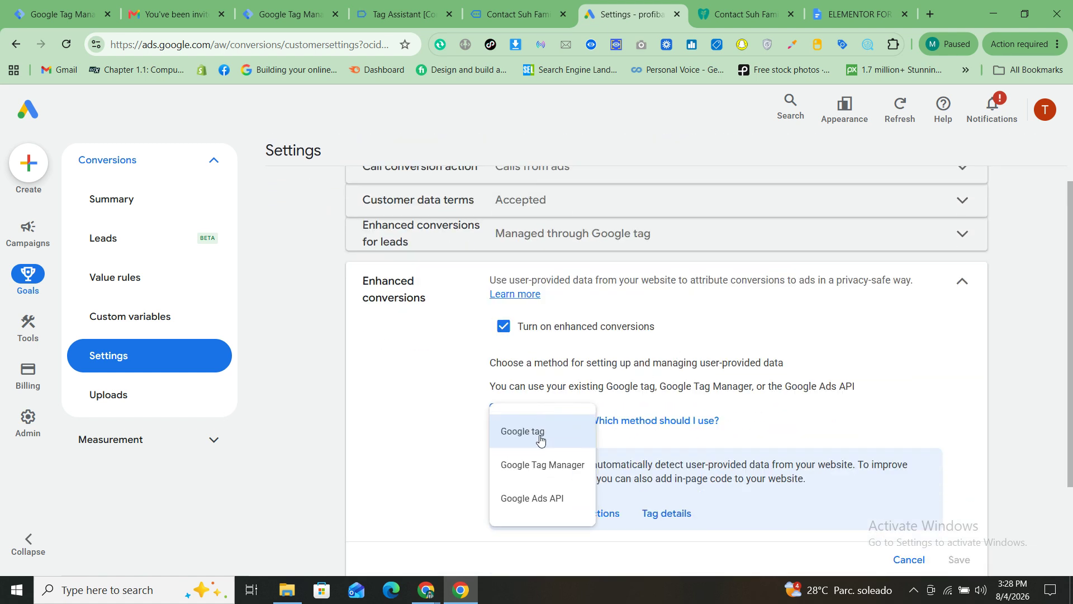
pyautogui.click(543, 468)
pyautogui.scroll(-1, 845, 459)
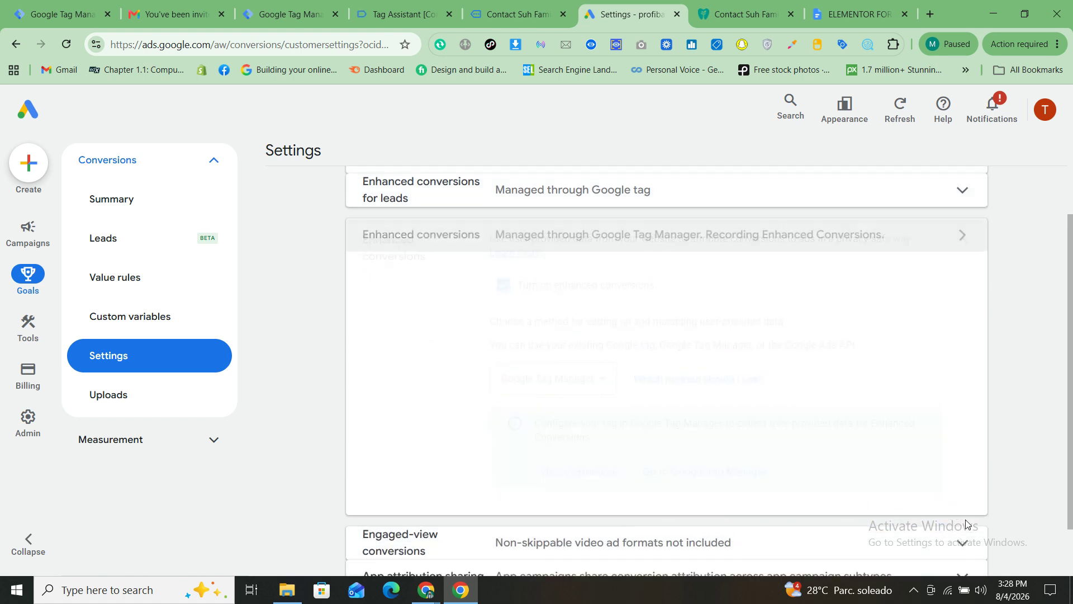
# - Close the old Tag Assistant session and its connected contact page, and return to Tag Manager
pyautogui.click(288, 14)
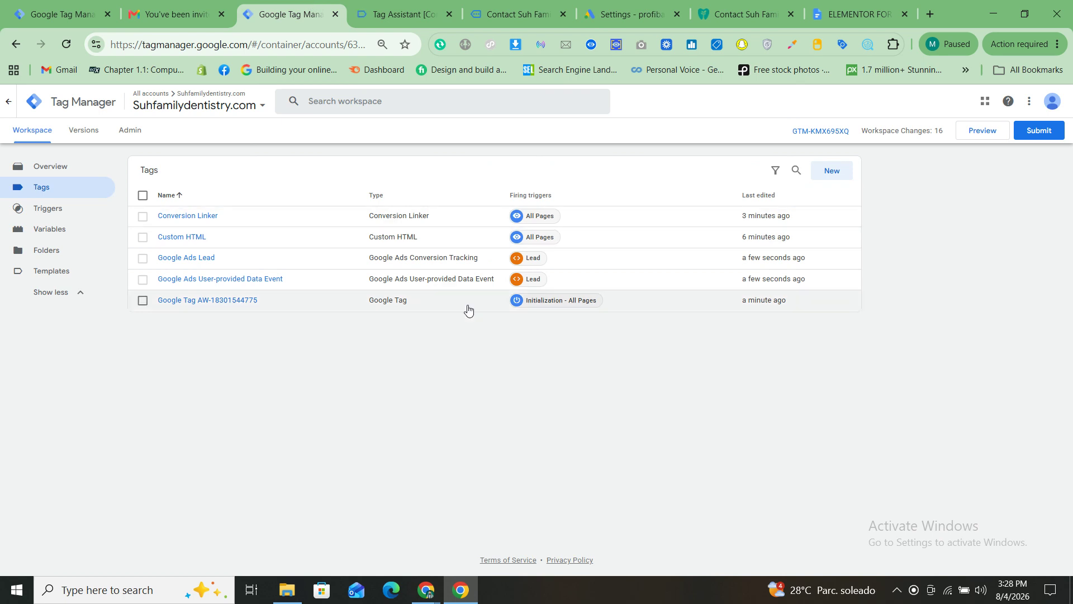
pyautogui.click(426, 3)
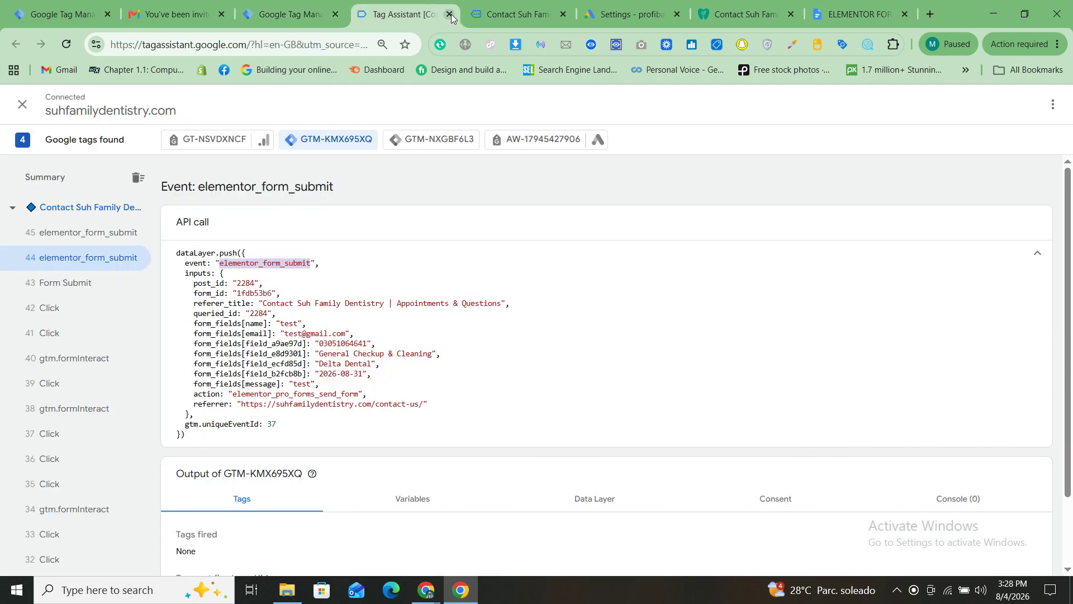
pyautogui.click(449, 14)
pyautogui.click(598, 132)
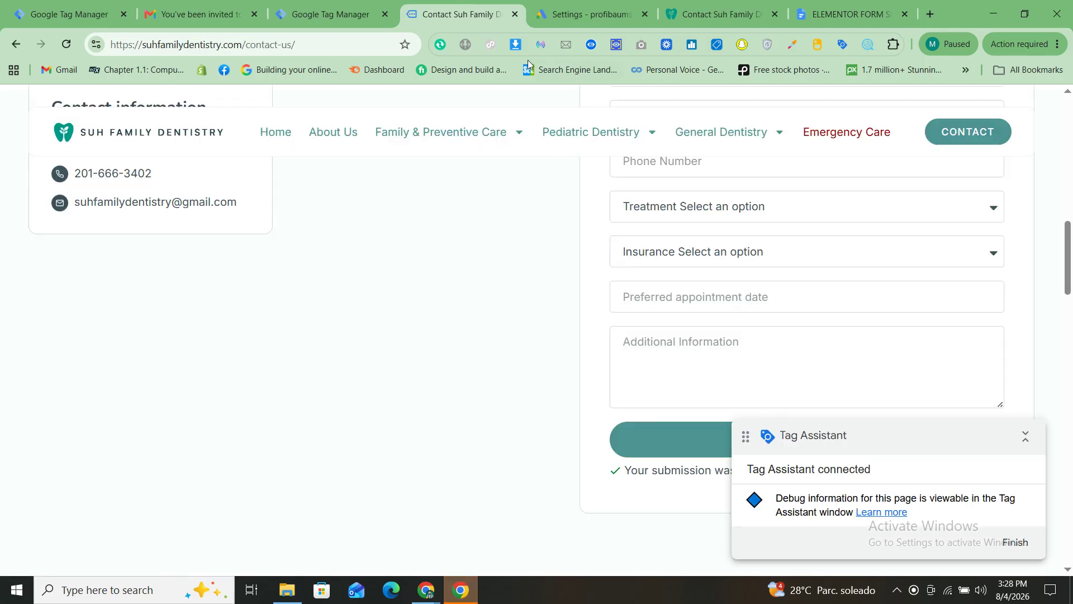
pyautogui.click(515, 14)
pyautogui.click(370, 5)
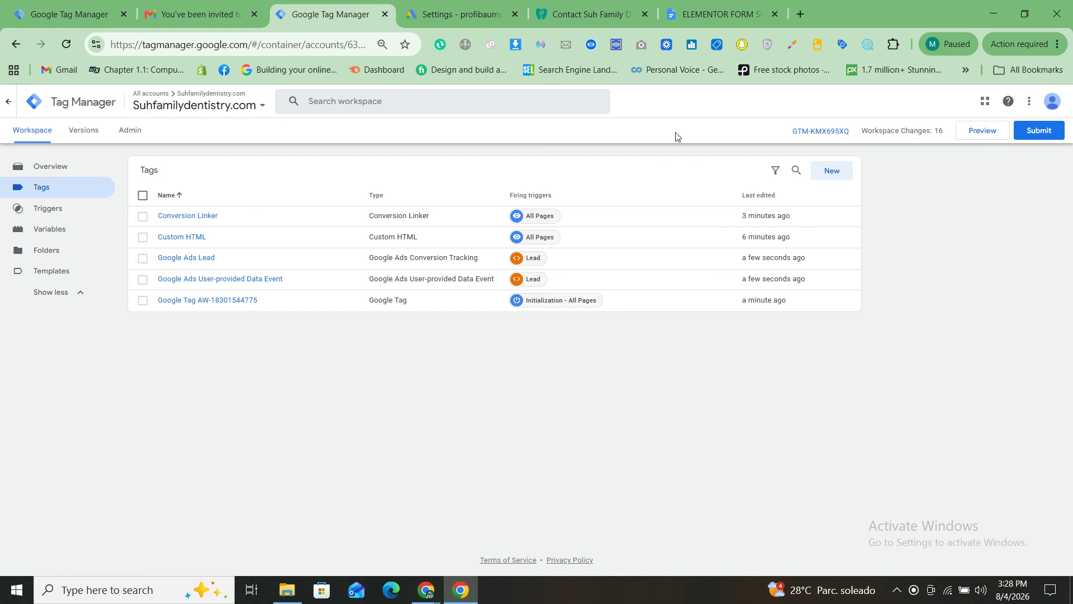
# - Check the status of the Lead - Contact action under the Submit lead form goal in the Google Ads conversion summary
pyautogui.click(567, 17)
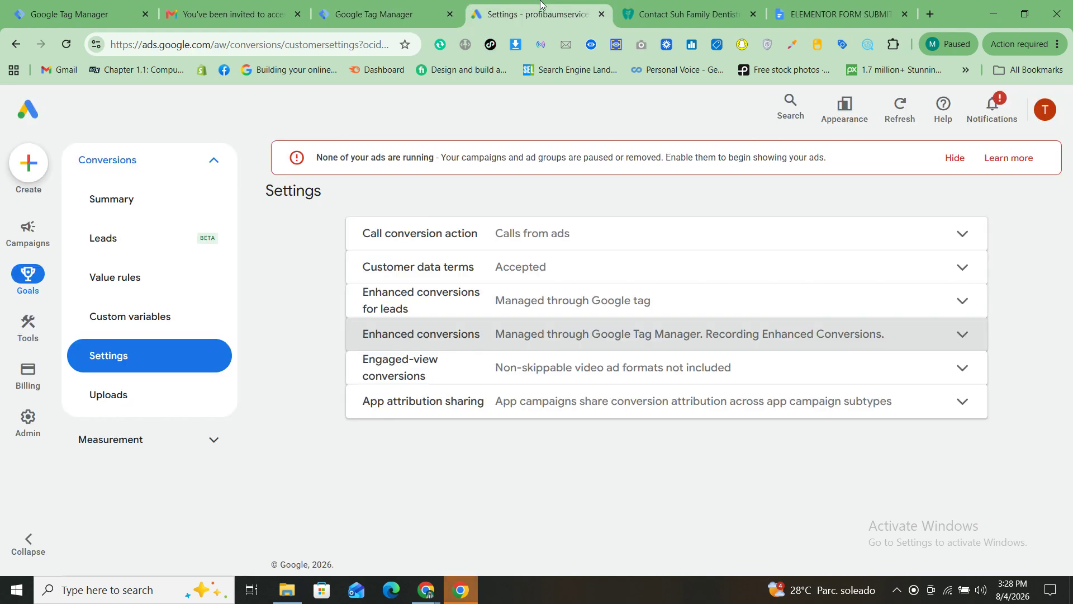
pyautogui.click(147, 211)
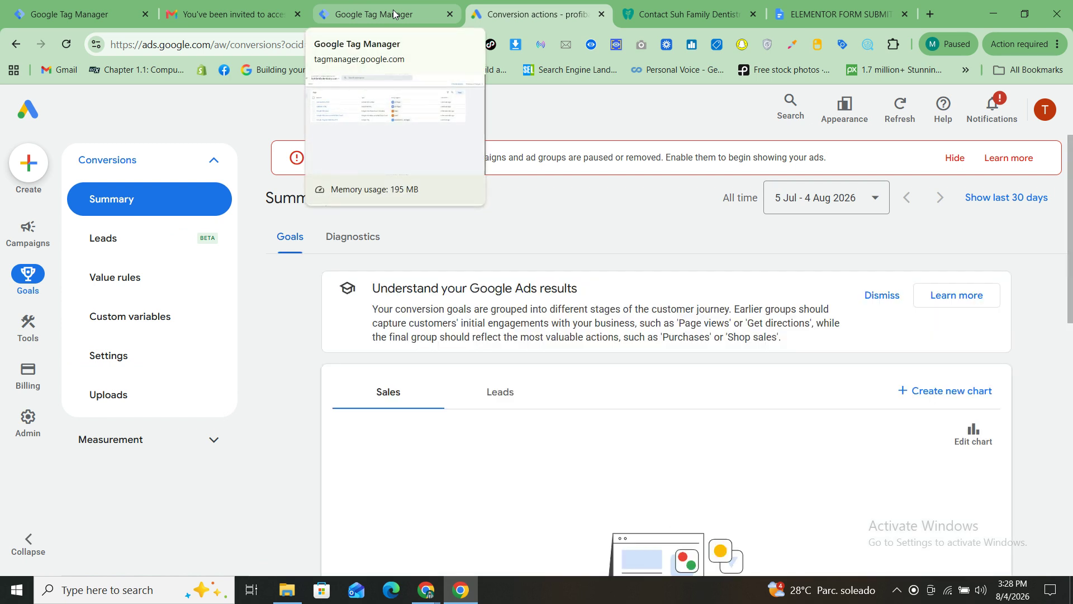
pyautogui.click(393, 12)
pyautogui.click(515, 4)
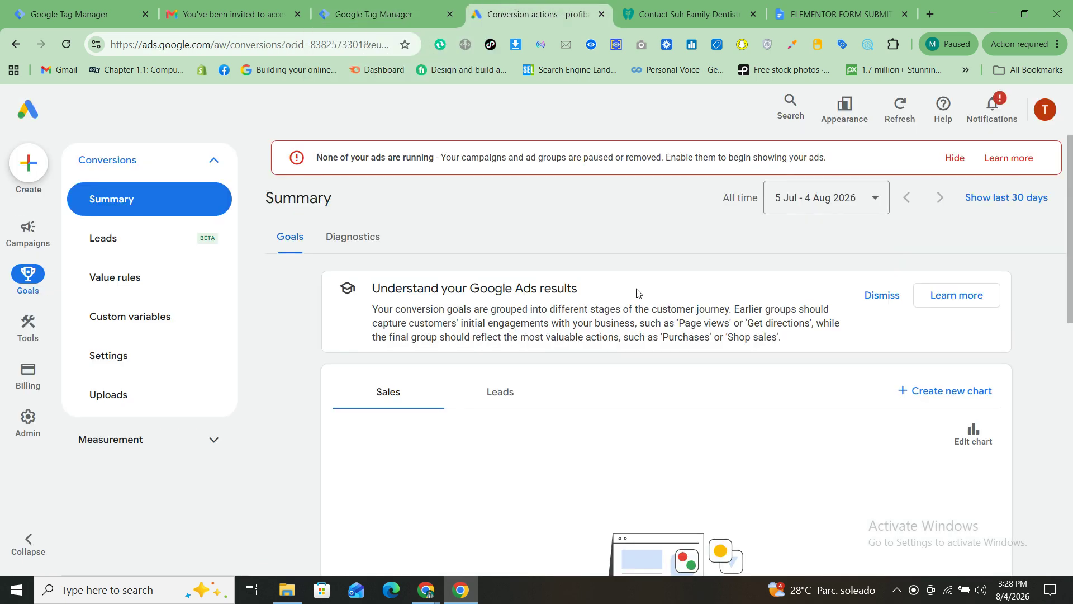
pyautogui.scroll(-8, 635, 292)
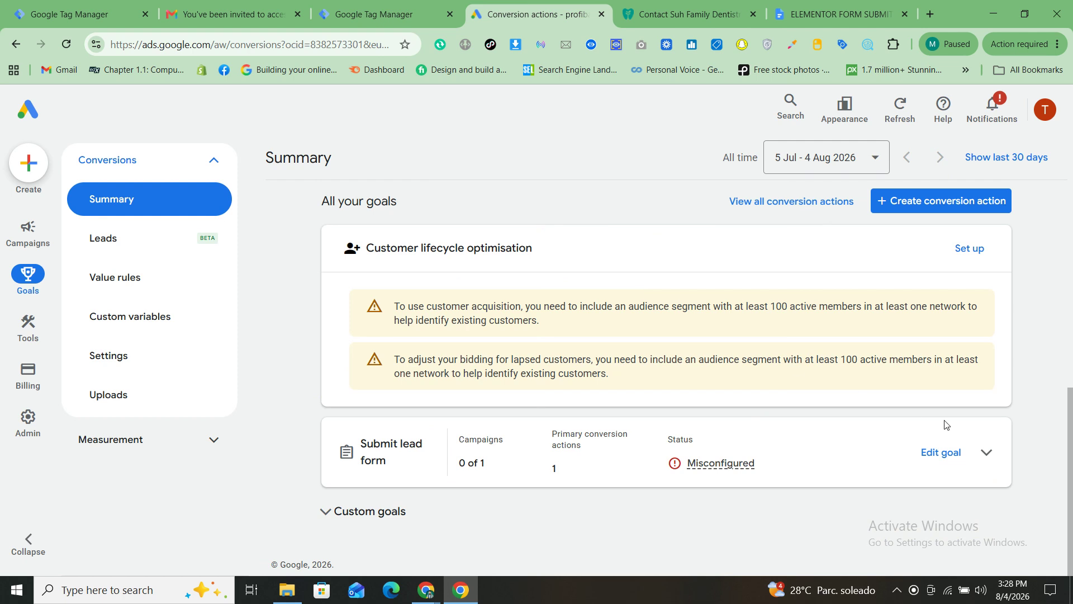
pyautogui.click(986, 452)
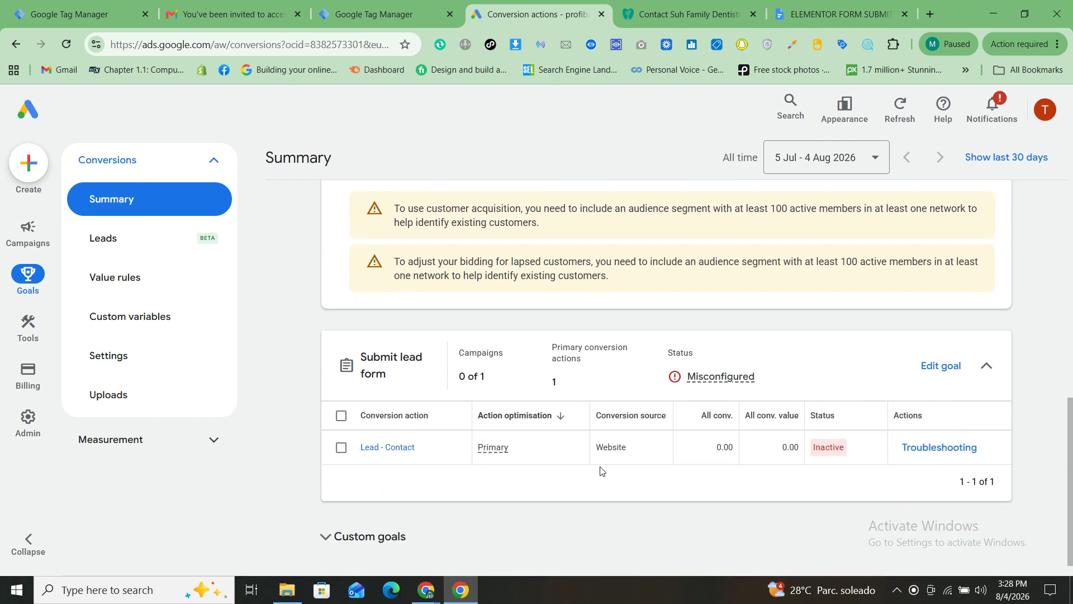
pyautogui.click(409, 5)
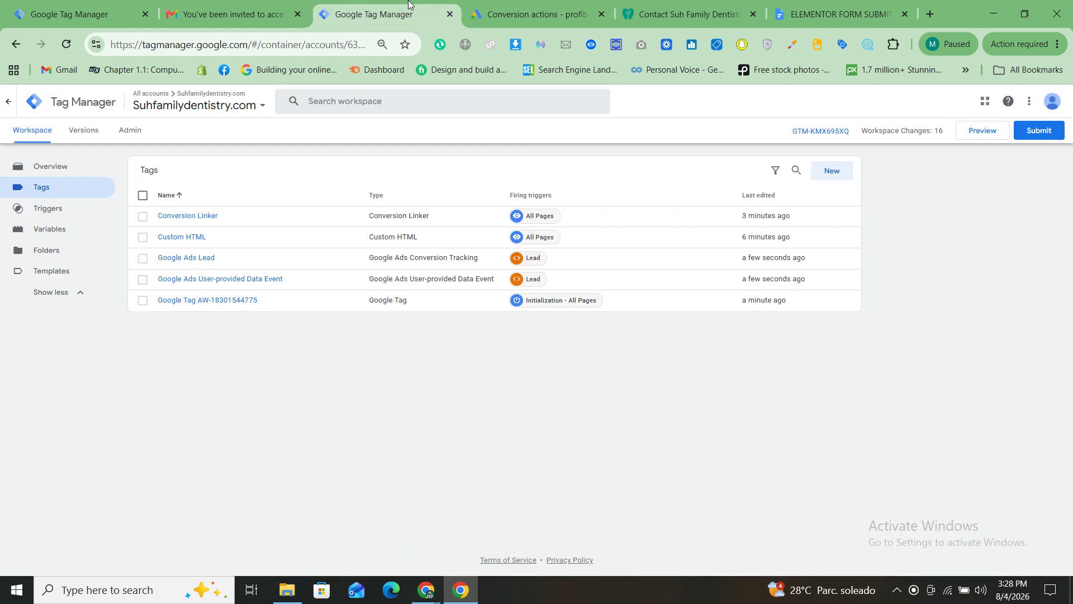
pyautogui.click(979, 133)
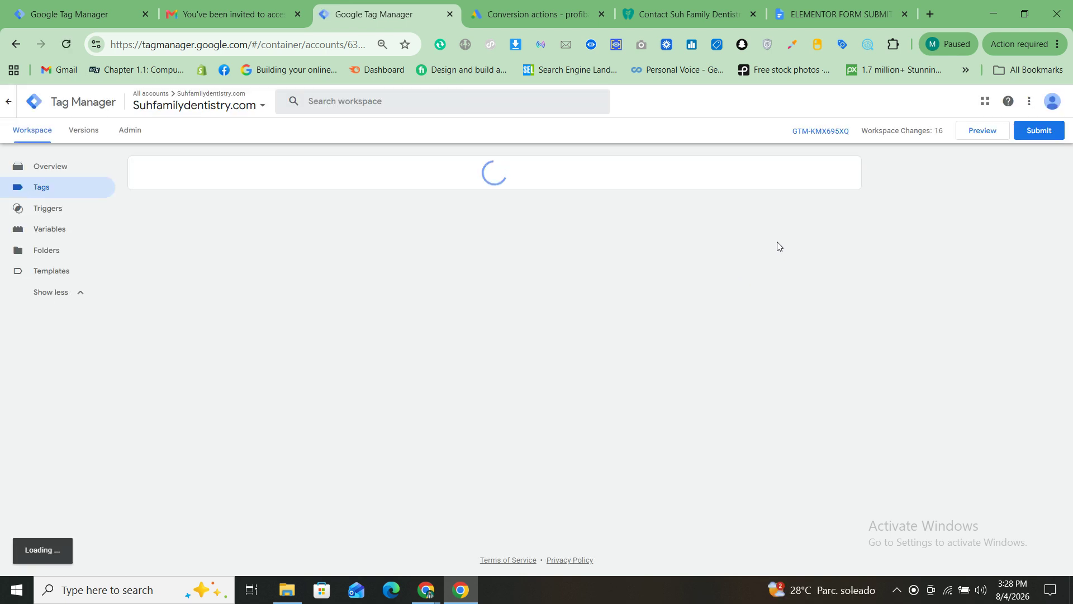
pyautogui.click(983, 132)
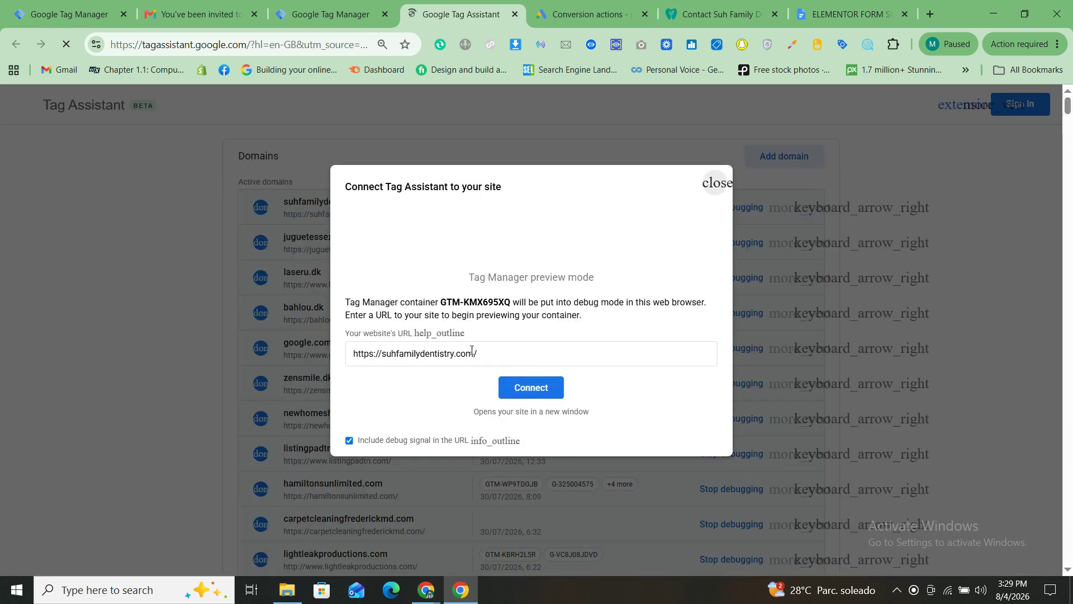
pyautogui.click(544, 400)
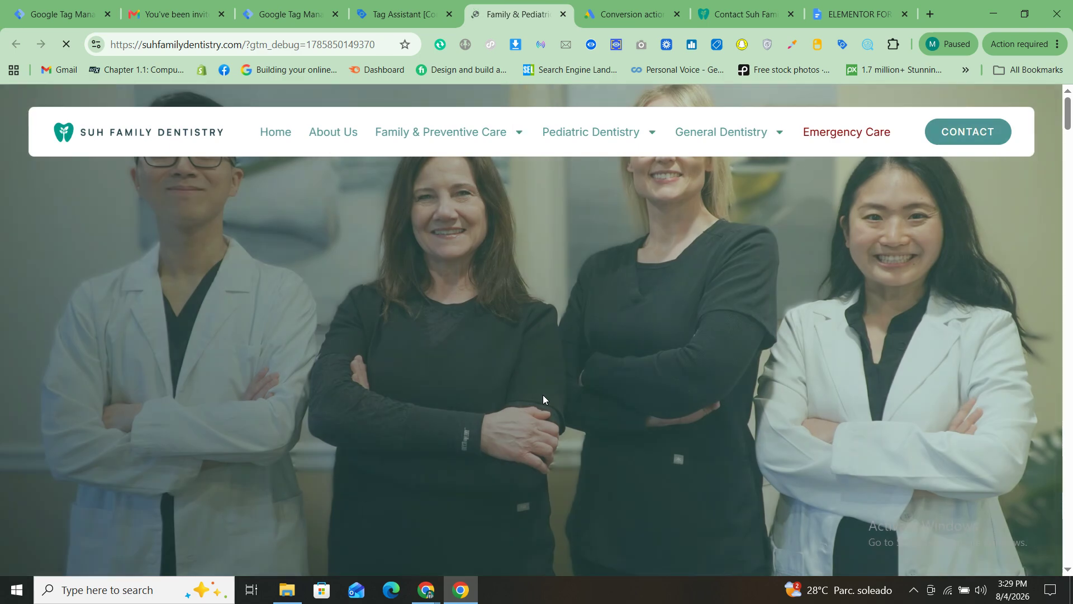
pyautogui.scroll(-3, 543, 399)
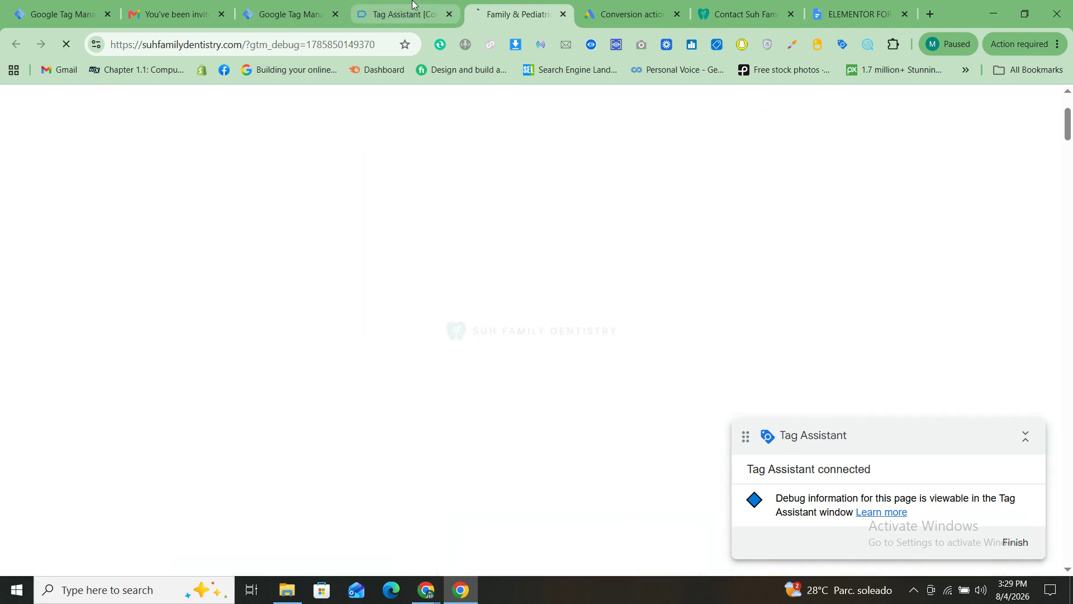
pyautogui.click(410, 5)
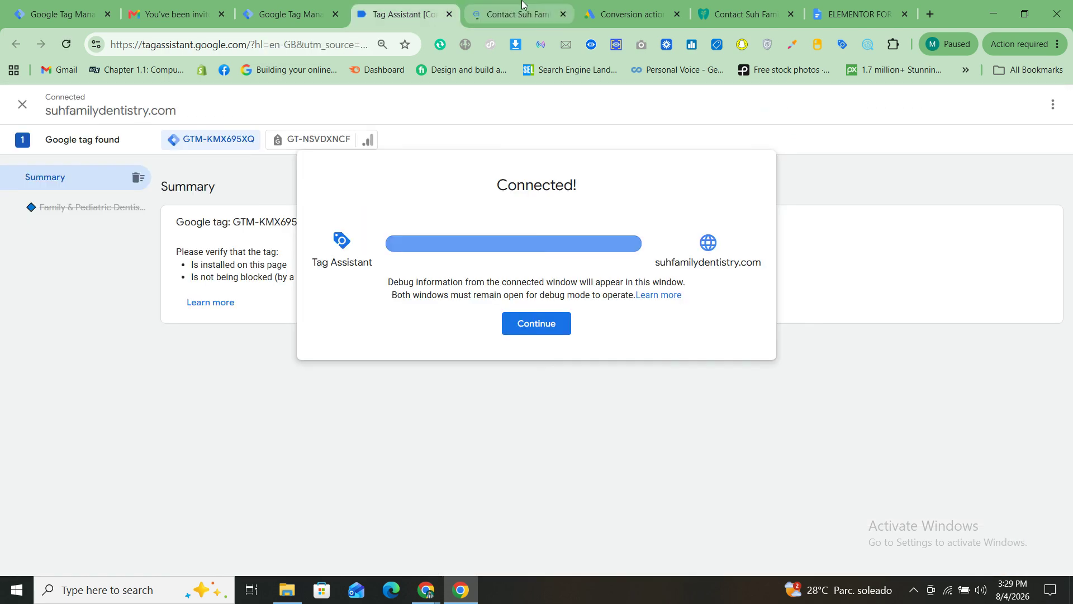
pyautogui.click(545, 326)
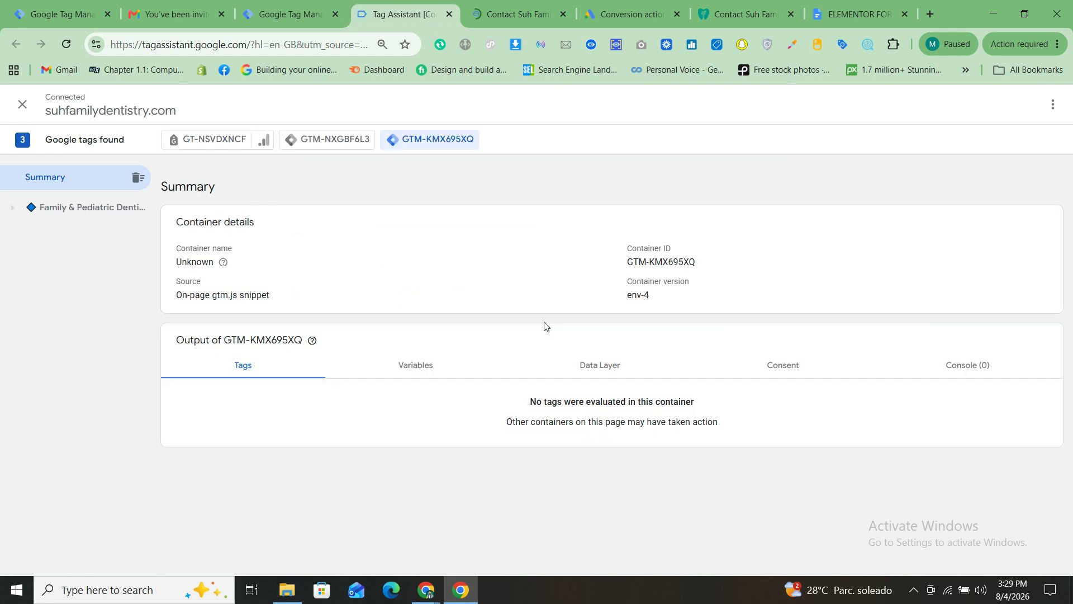
# - Reload the connected contact page and check in Tag Assistant whether its events register for container GTM-KMX695XQ
pyautogui.click(519, 16)
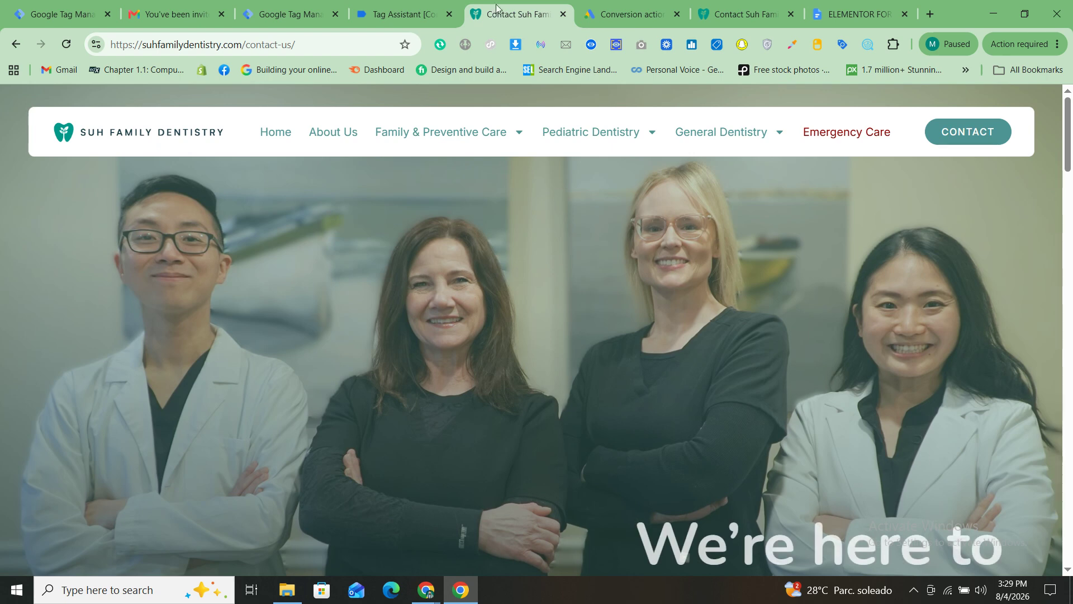
pyautogui.click(436, 4)
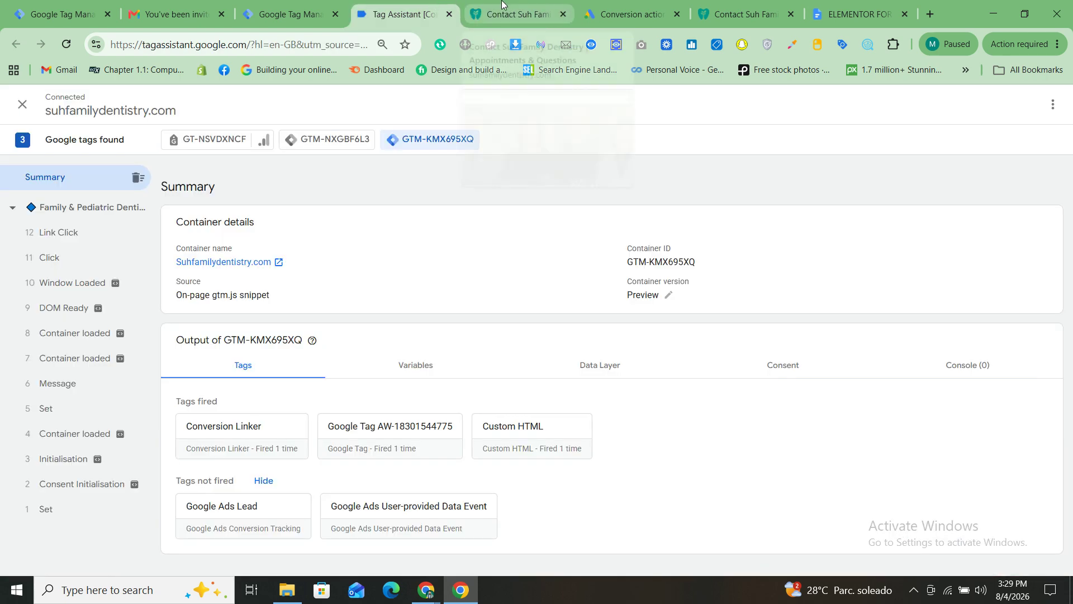
pyautogui.click(514, 14)
pyautogui.scroll(-1, 579, 256)
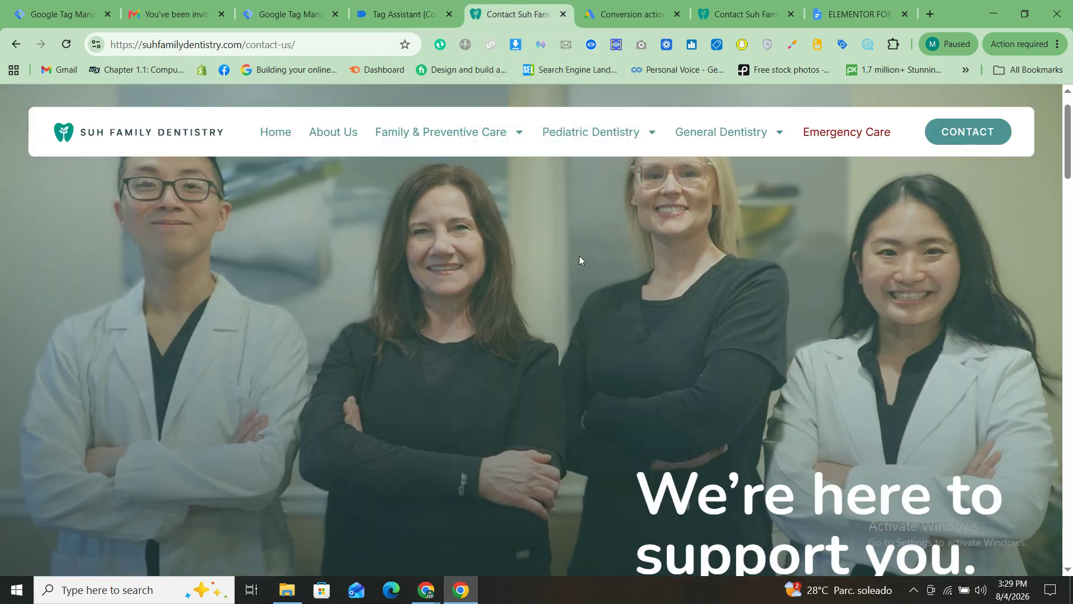
pyautogui.click(66, 46)
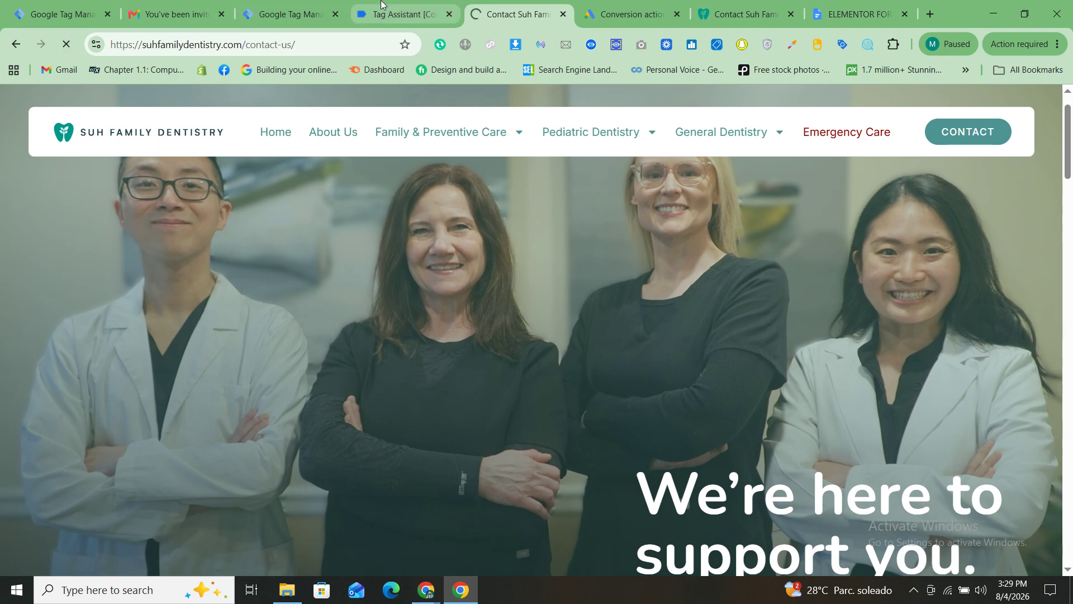
pyautogui.click(381, 4)
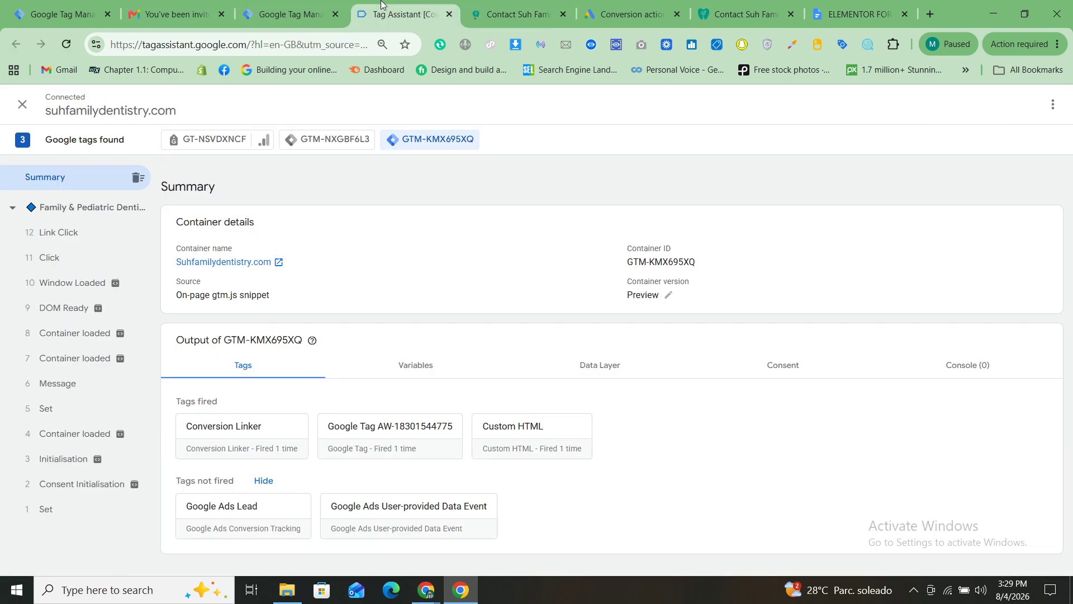
pyautogui.click(526, 4)
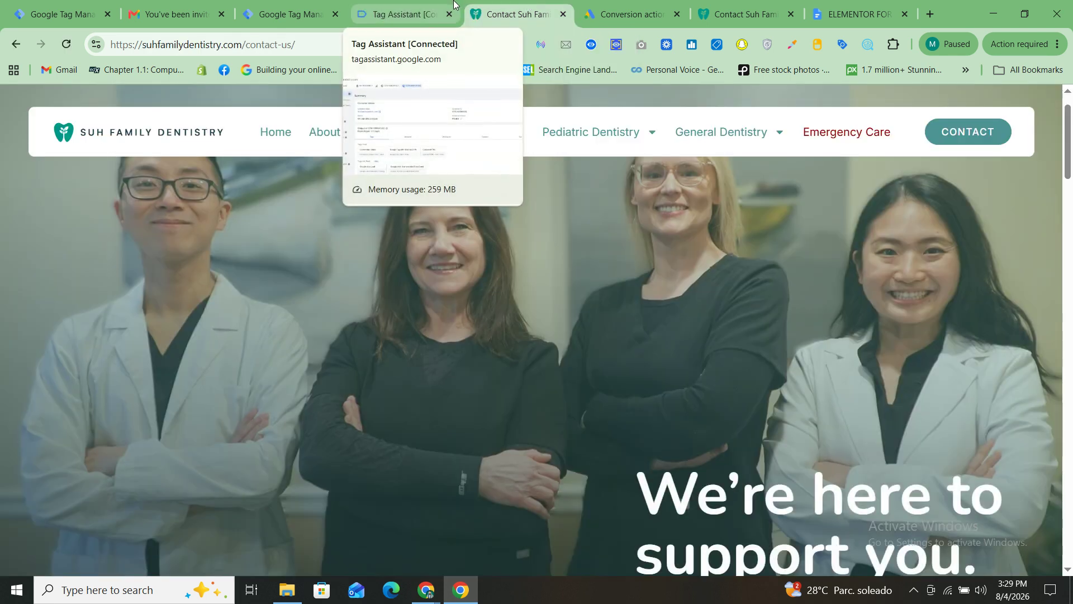
pyautogui.click(432, 4)
pyautogui.click(515, 12)
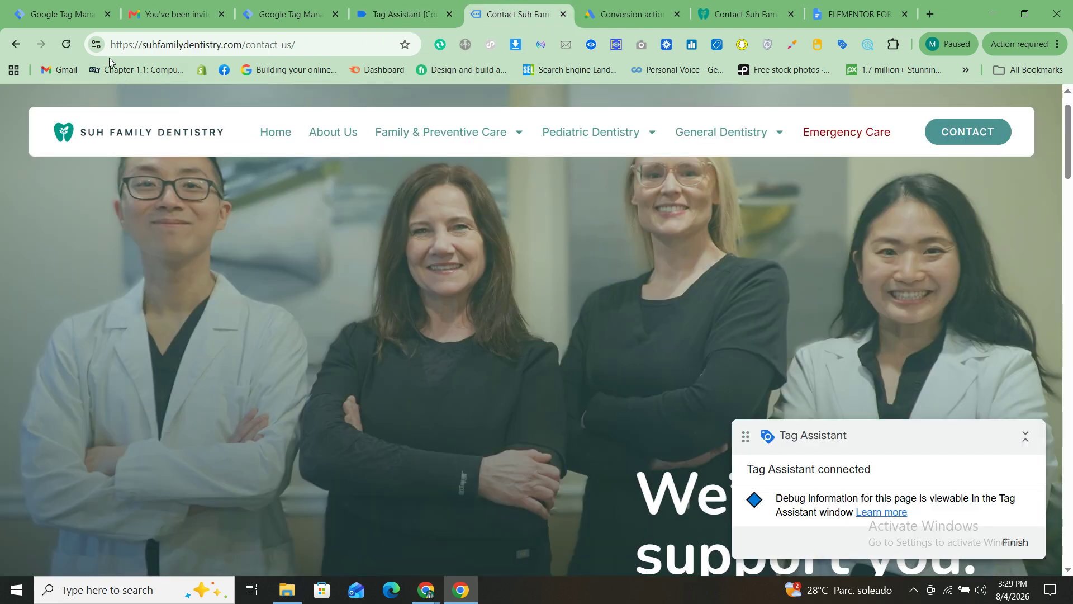
pyautogui.click(387, 5)
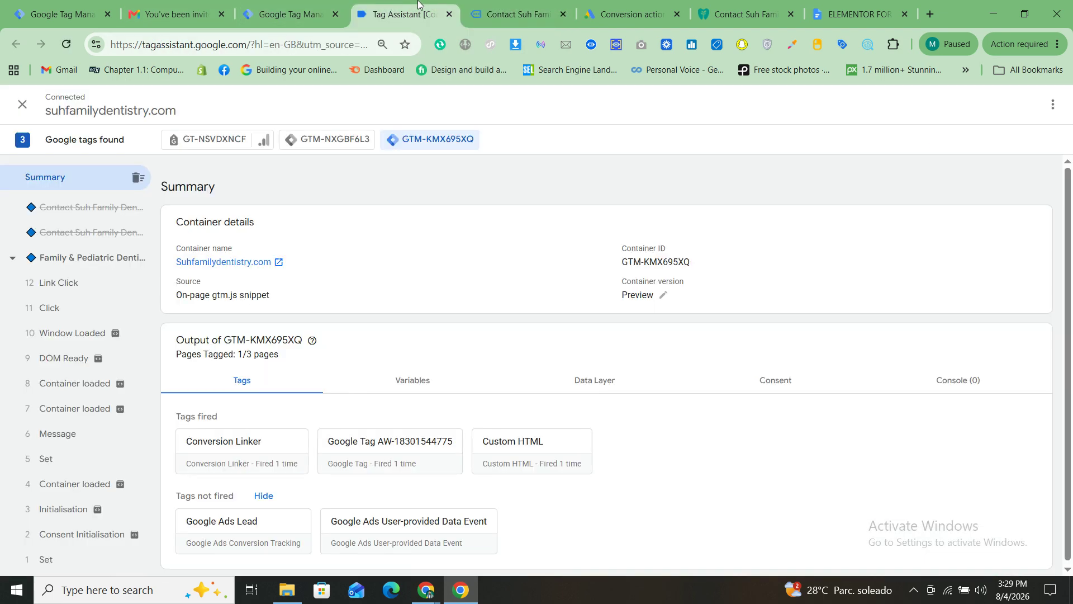
pyautogui.click(542, 3)
# - Go to the site's home page, then delete the on-device site data for suhfamilydentistry.com and reload
pyautogui.click(140, 46)
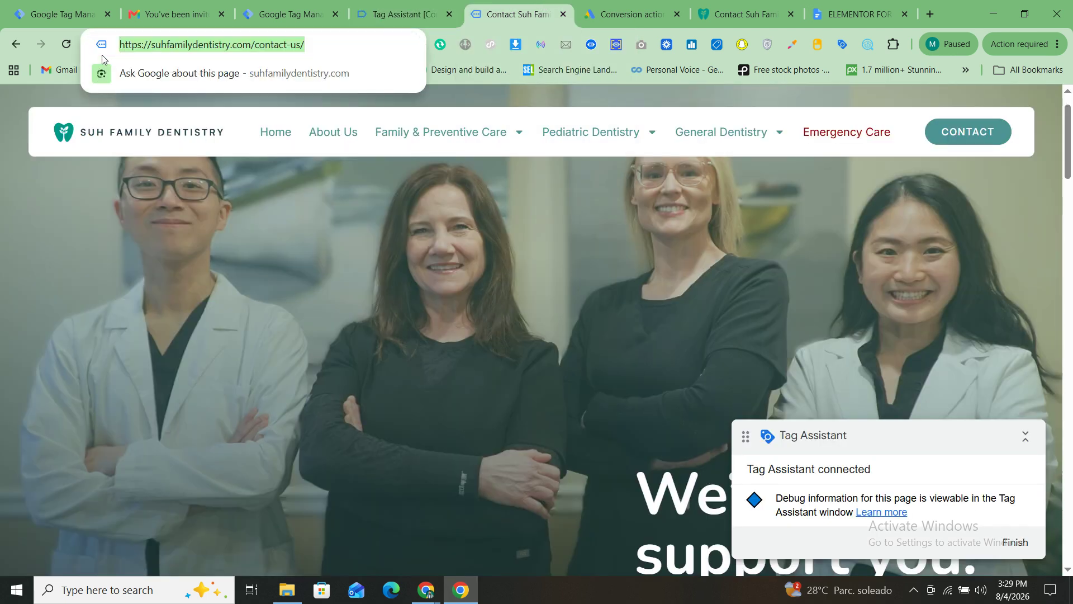
pyautogui.click(132, 147)
pyautogui.click(132, 146)
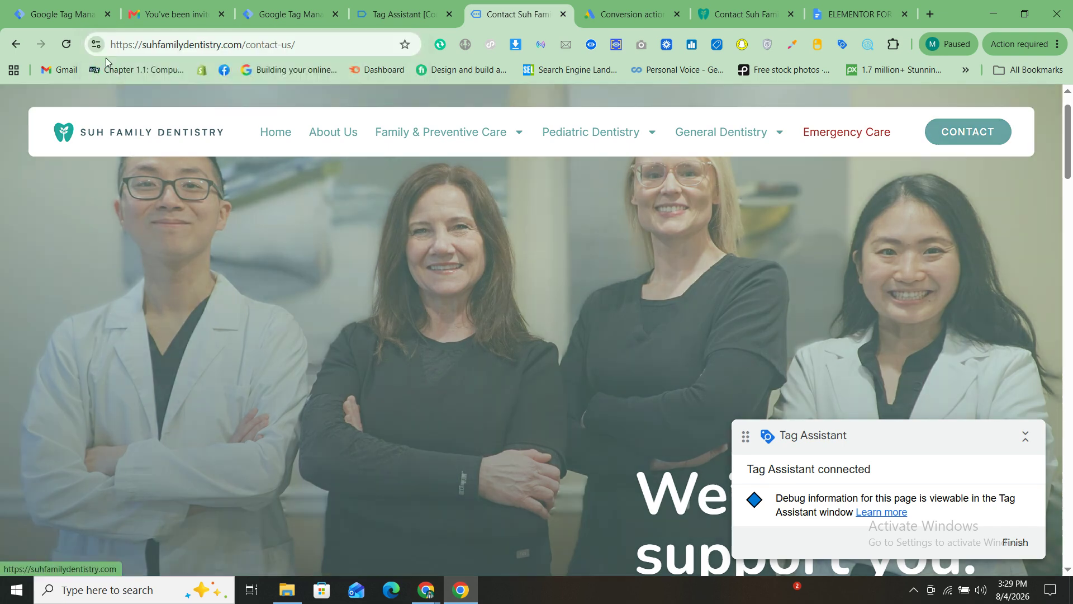
pyautogui.click(95, 48)
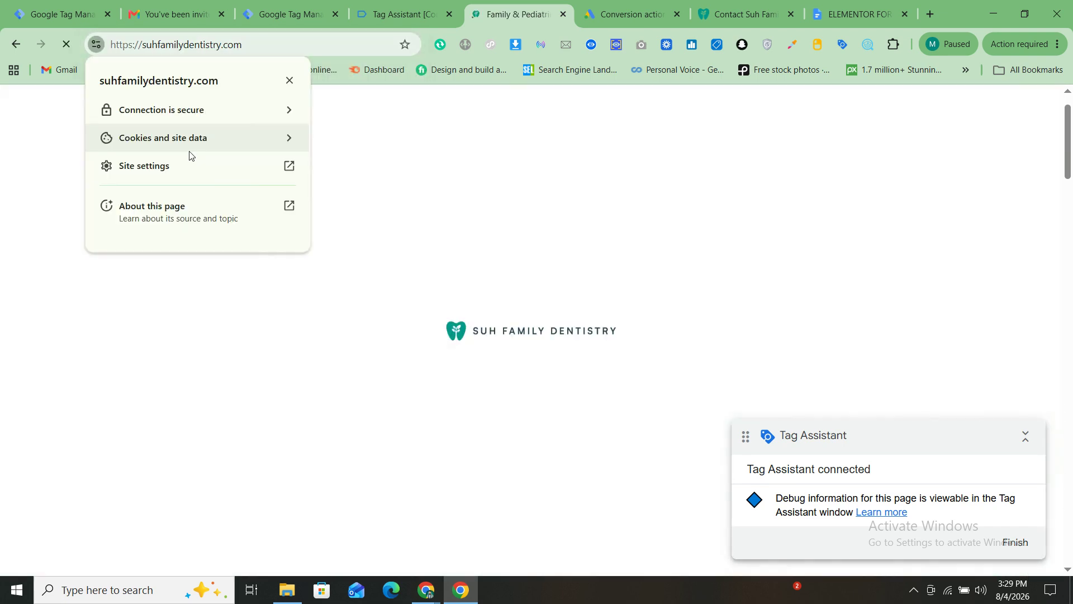
pyautogui.click(185, 146)
pyautogui.click(192, 230)
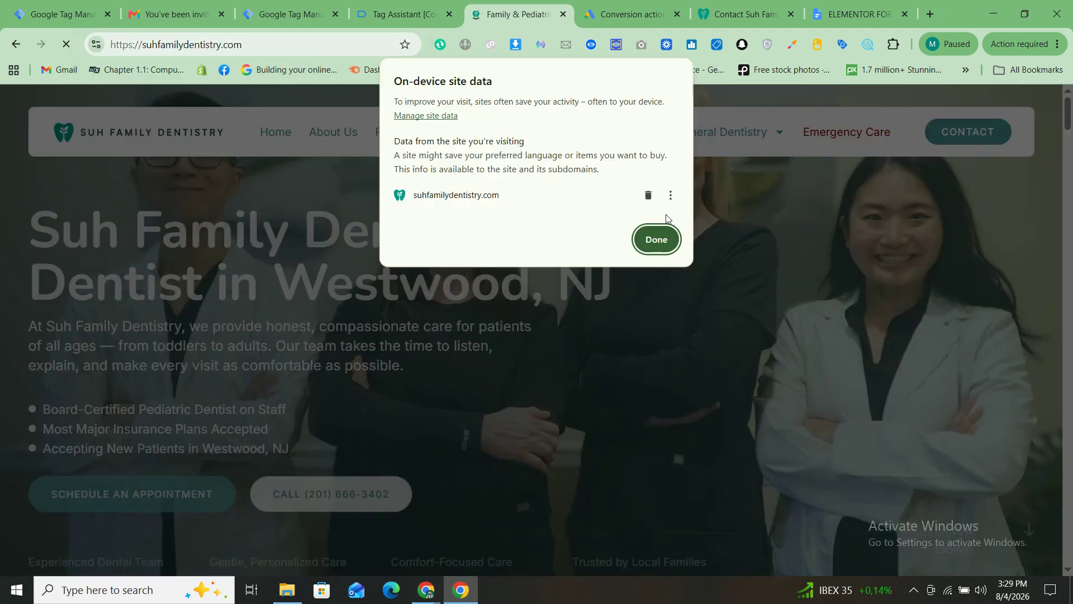
pyautogui.click(646, 195)
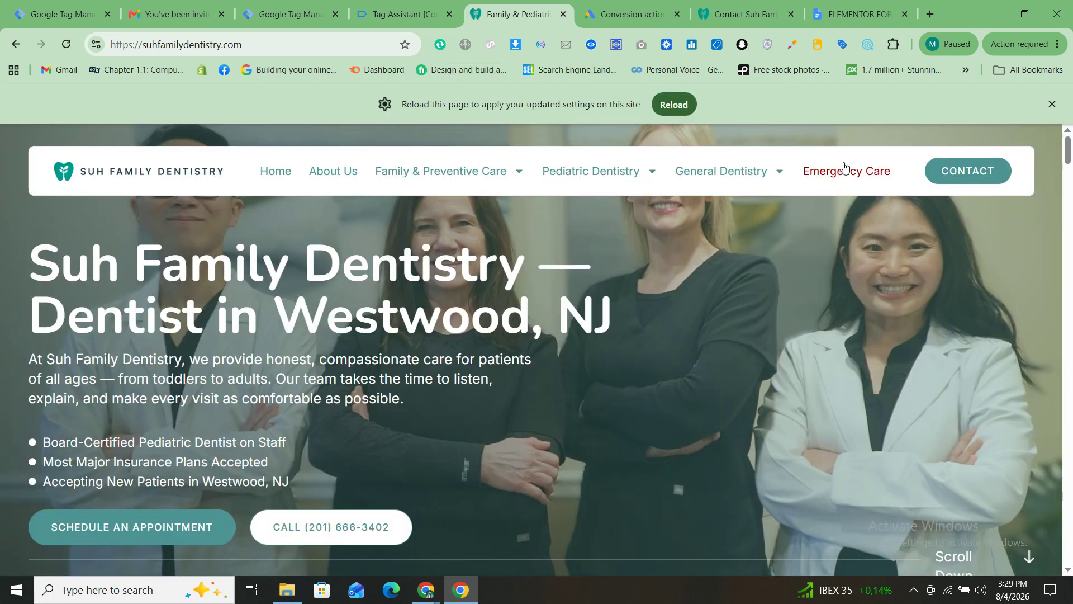
pyautogui.click(671, 107)
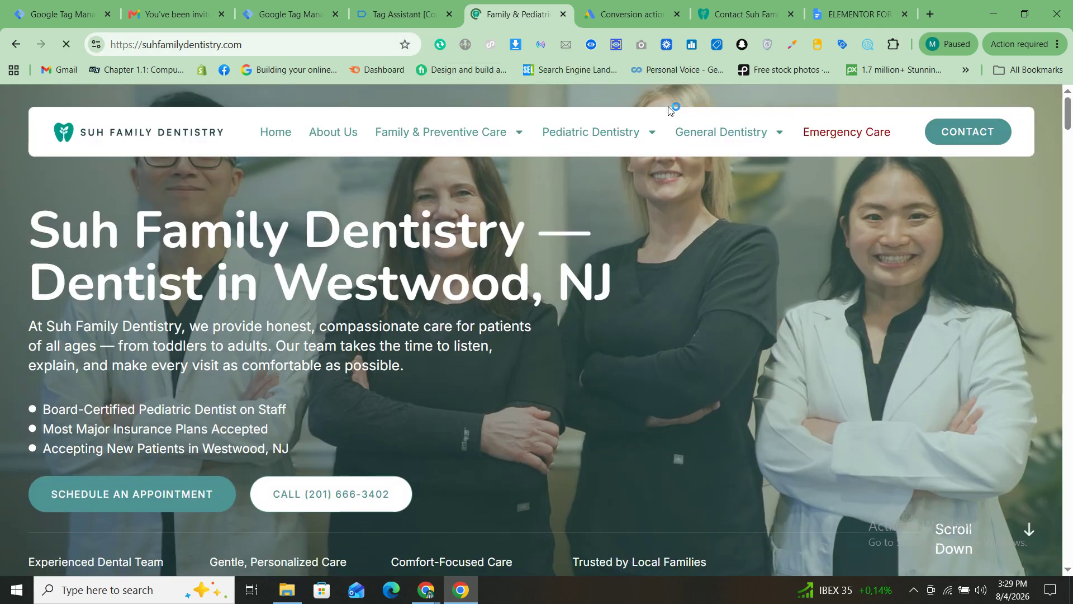
# - Check the Tag Assistant summary for tracking of the reloaded home page
pyautogui.click(403, 14)
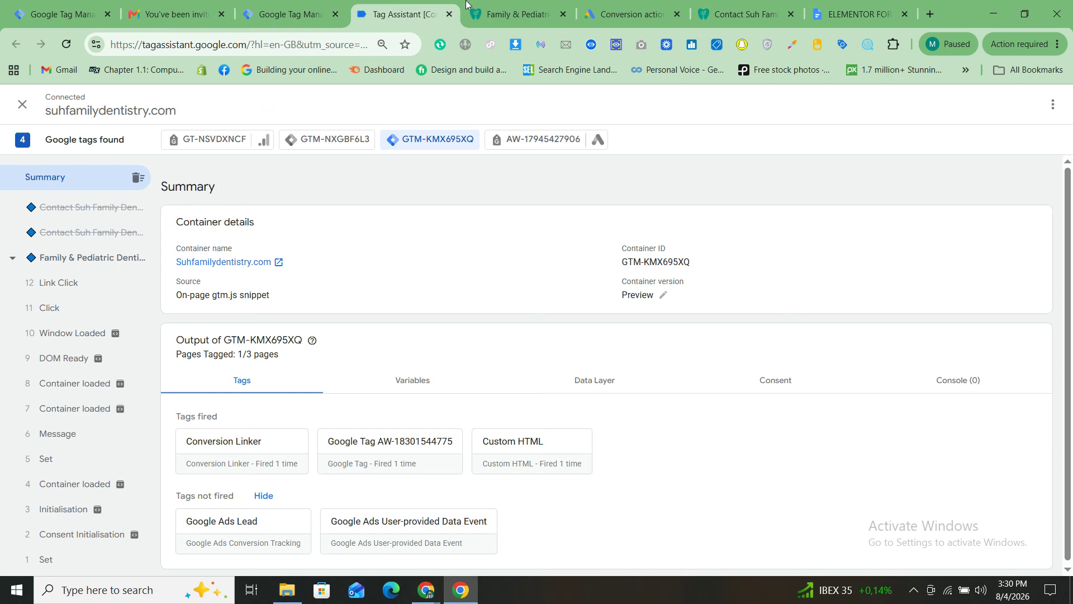
pyautogui.click(509, 5)
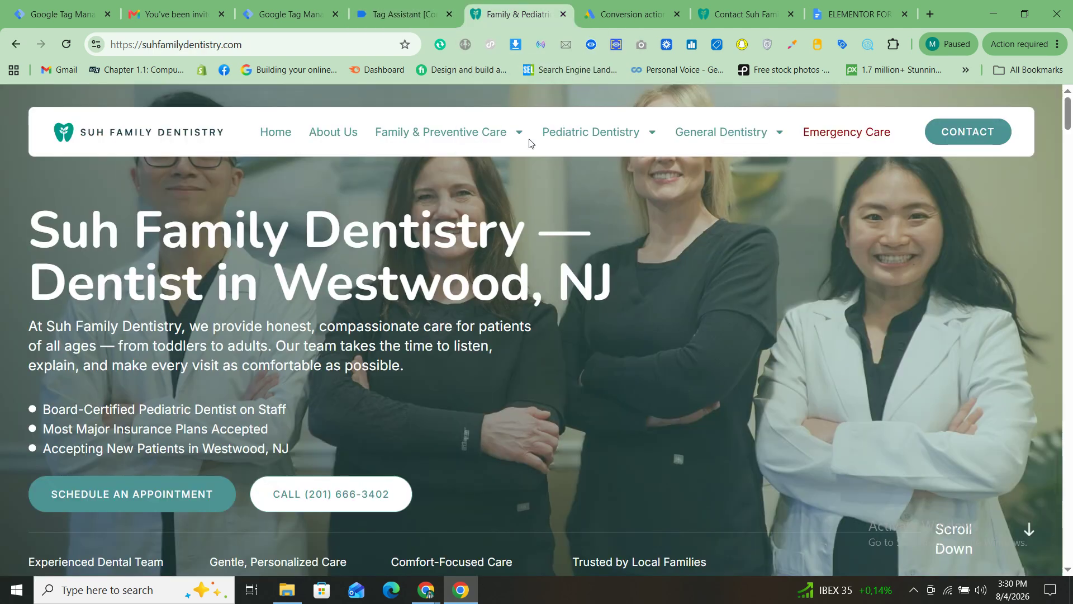
pyautogui.click(399, 15)
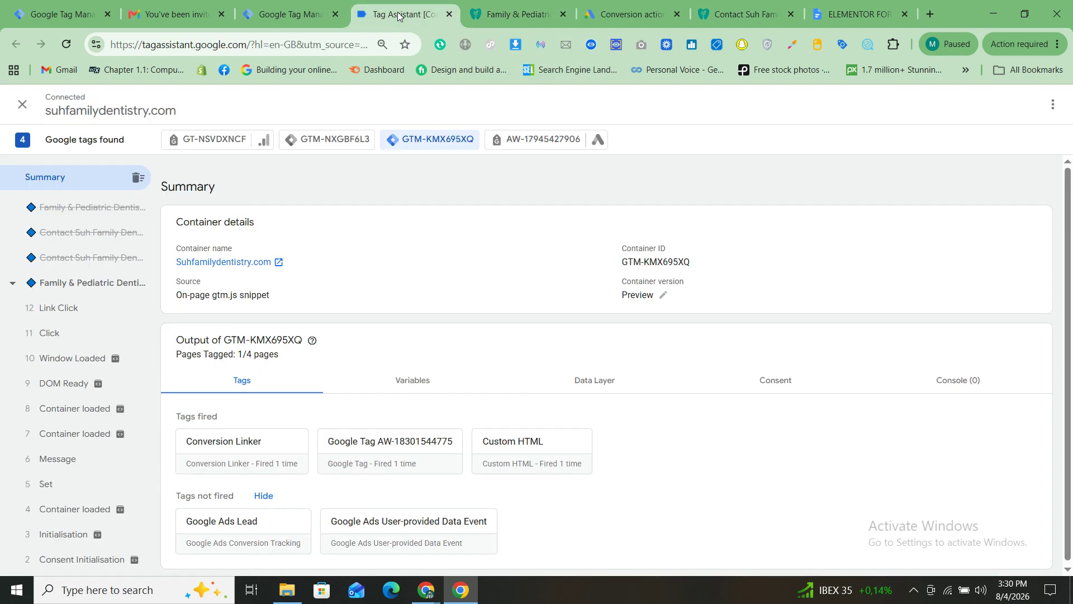
pyautogui.click(511, 17)
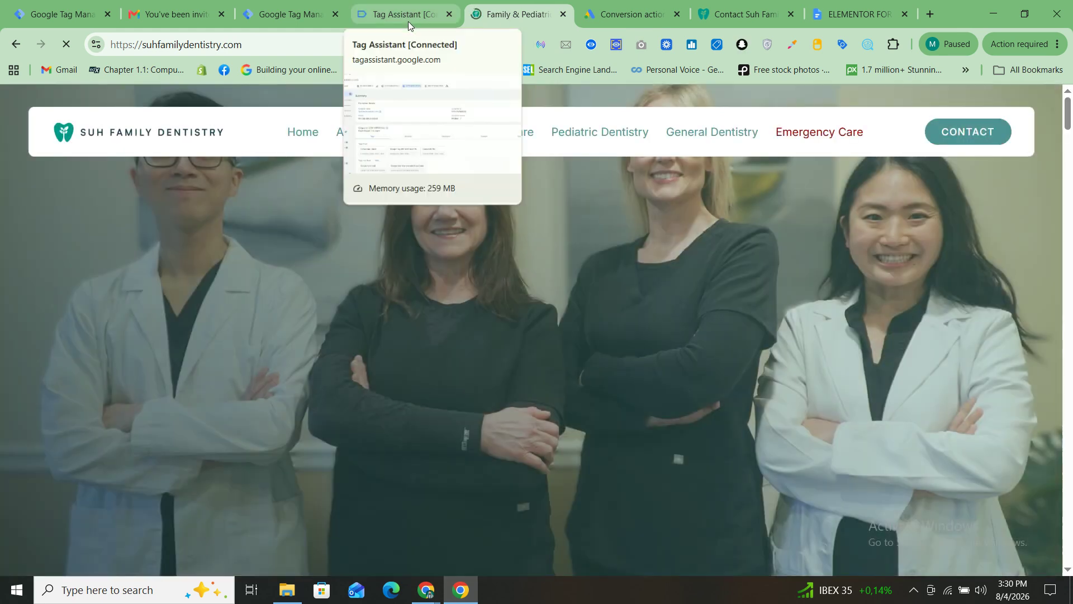
# - Close the Tag Assistant session and its connected home page
pyautogui.click(408, 21)
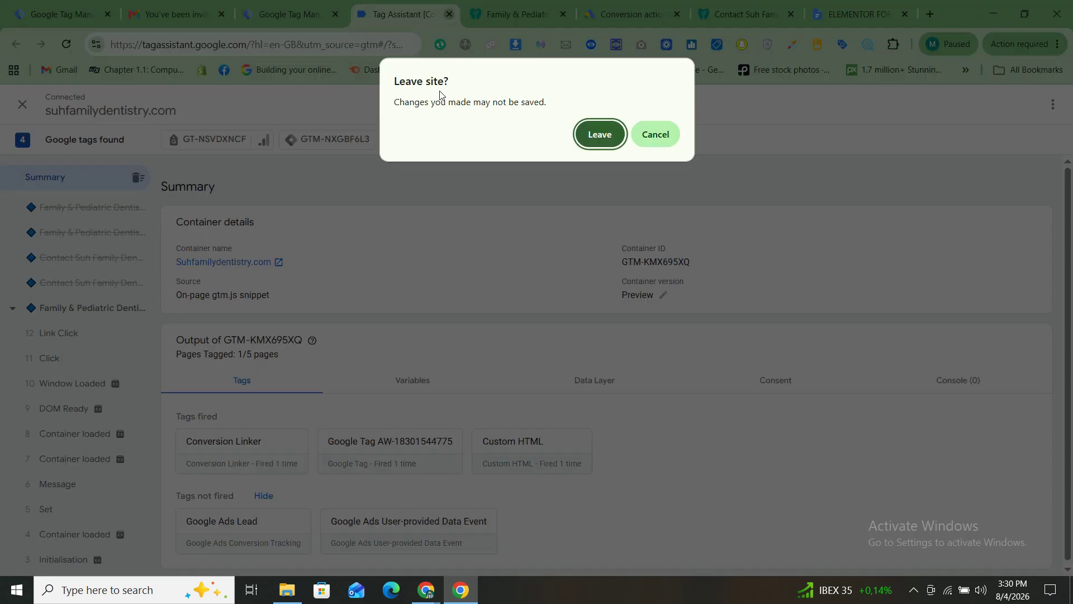
pyautogui.click(601, 133)
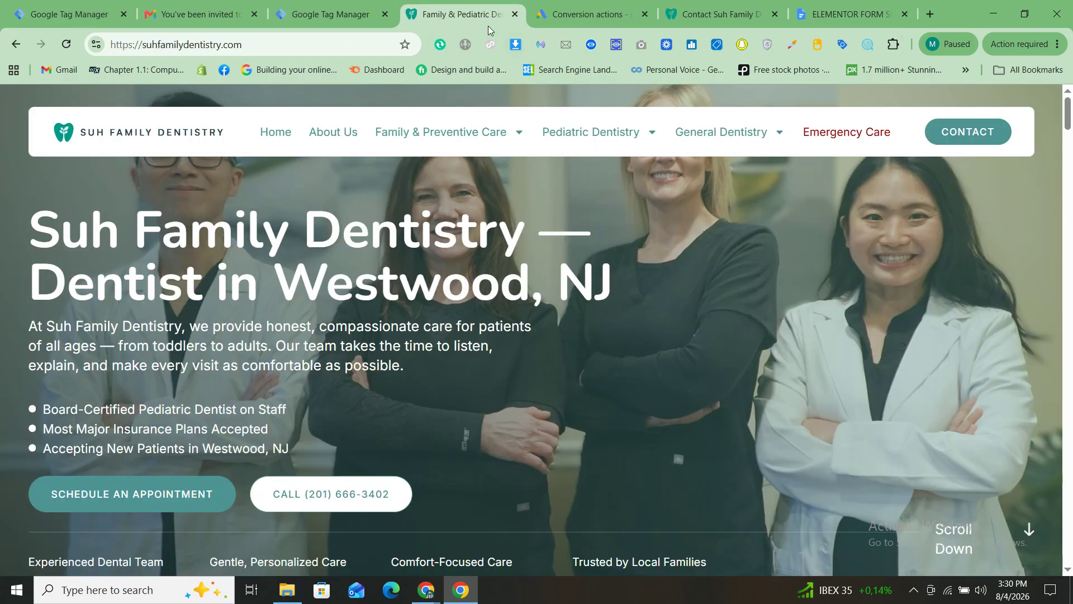
pyautogui.click(514, 14)
# - In Tag Manager, publish the workspace changes as a new version without a name or description, and return to the workspace
pyautogui.click(330, 14)
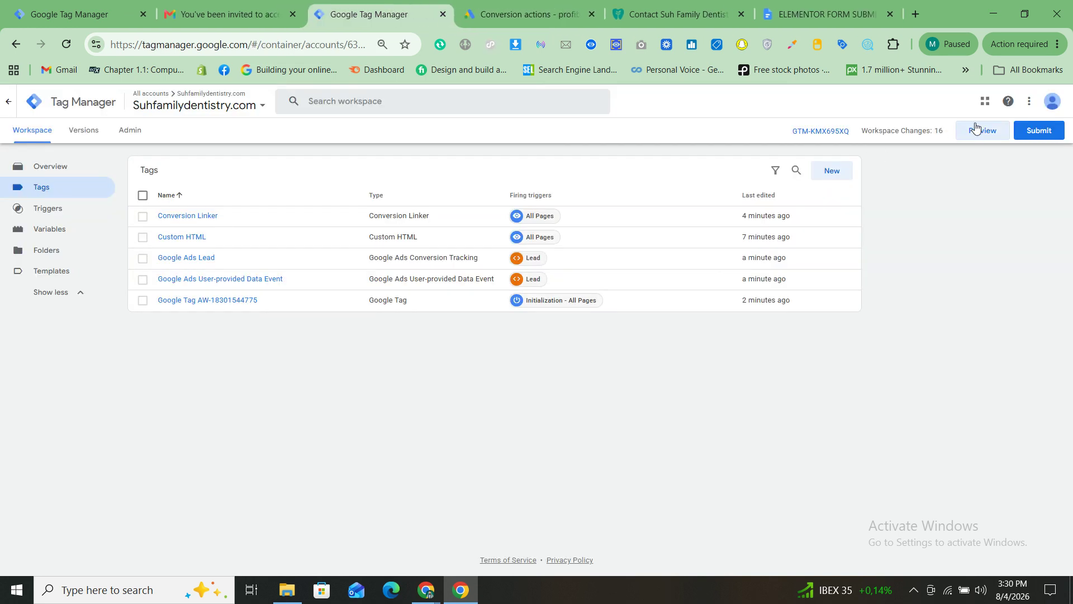
pyautogui.click(1041, 131)
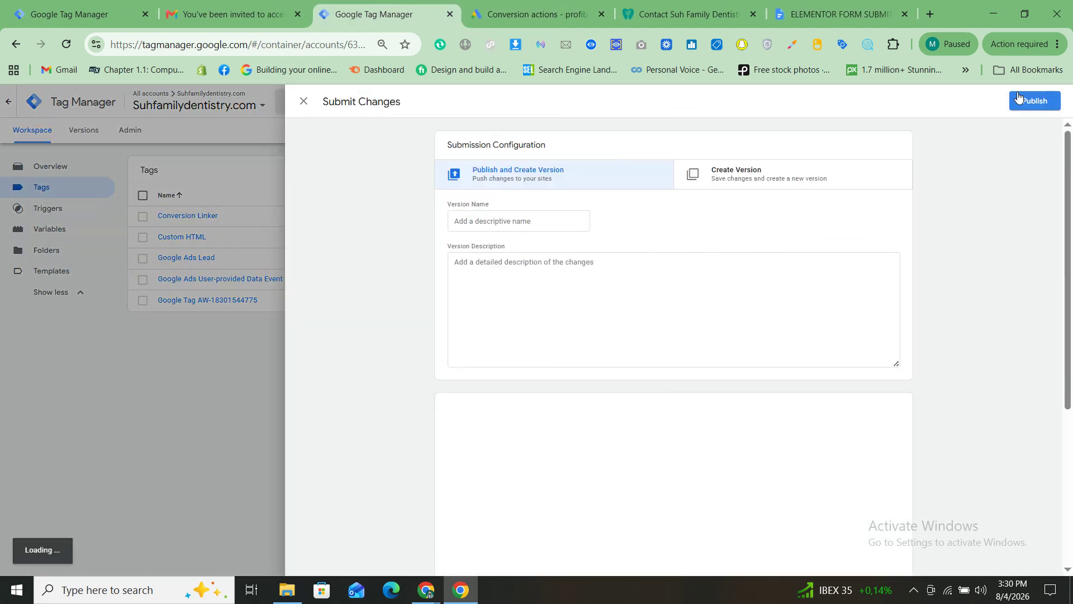
pyautogui.click(670, 415)
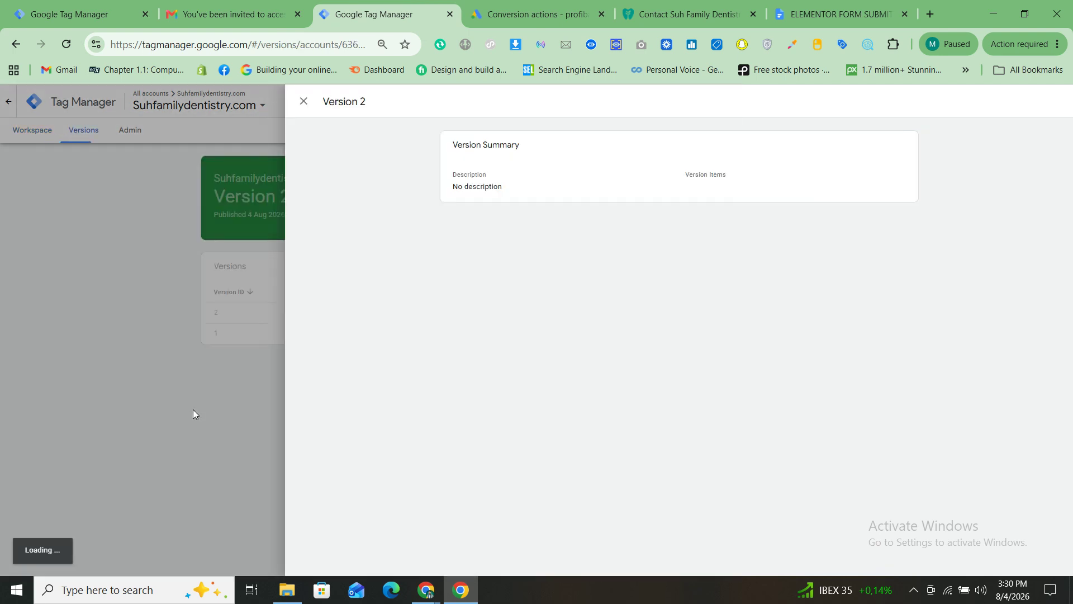
pyautogui.click(193, 409)
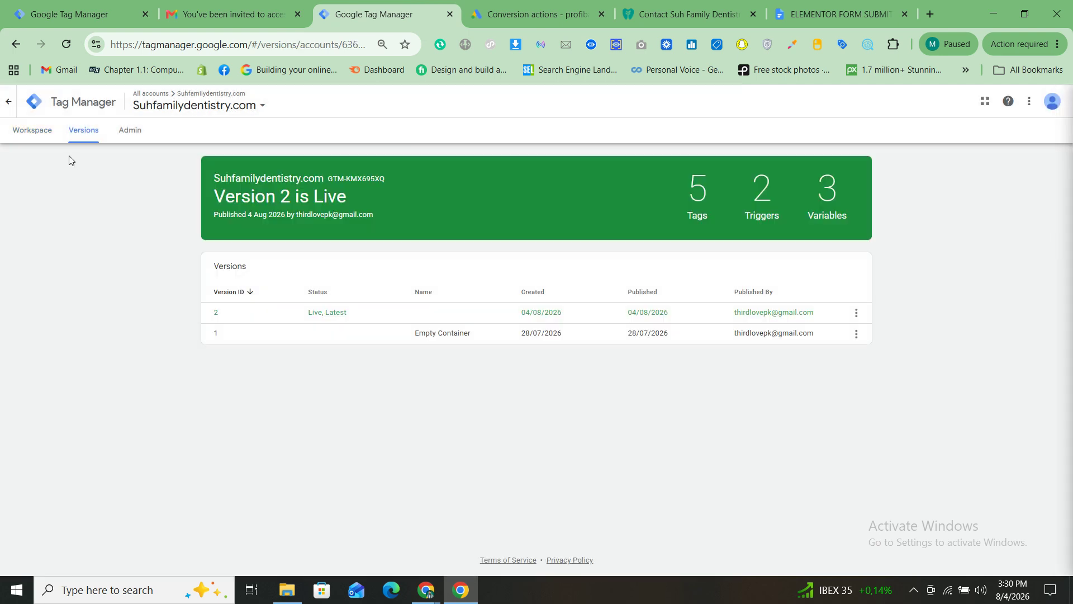
pyautogui.click(41, 142)
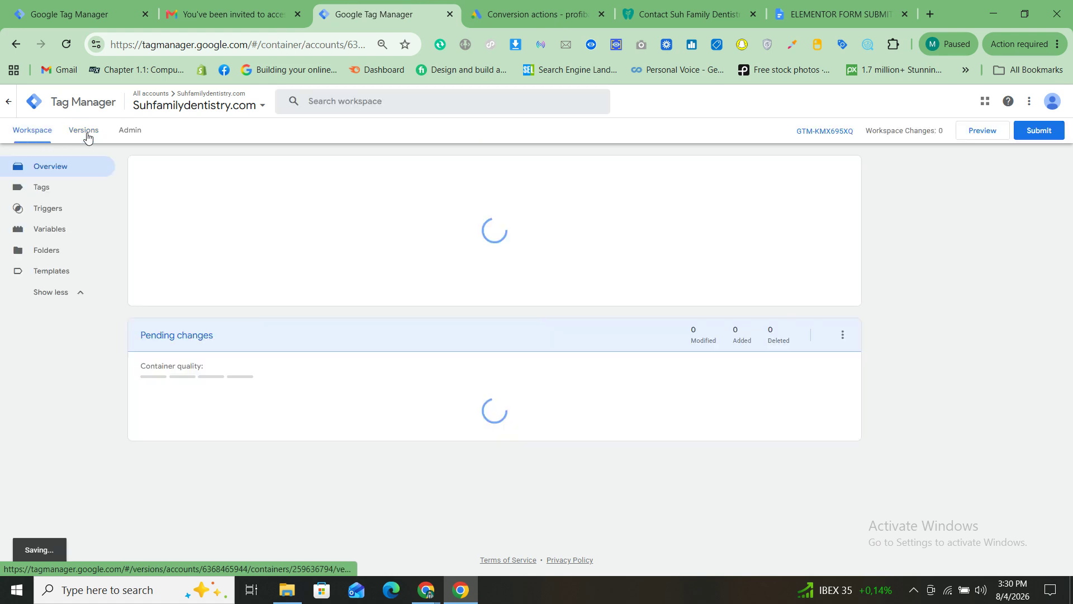
pyautogui.click(979, 136)
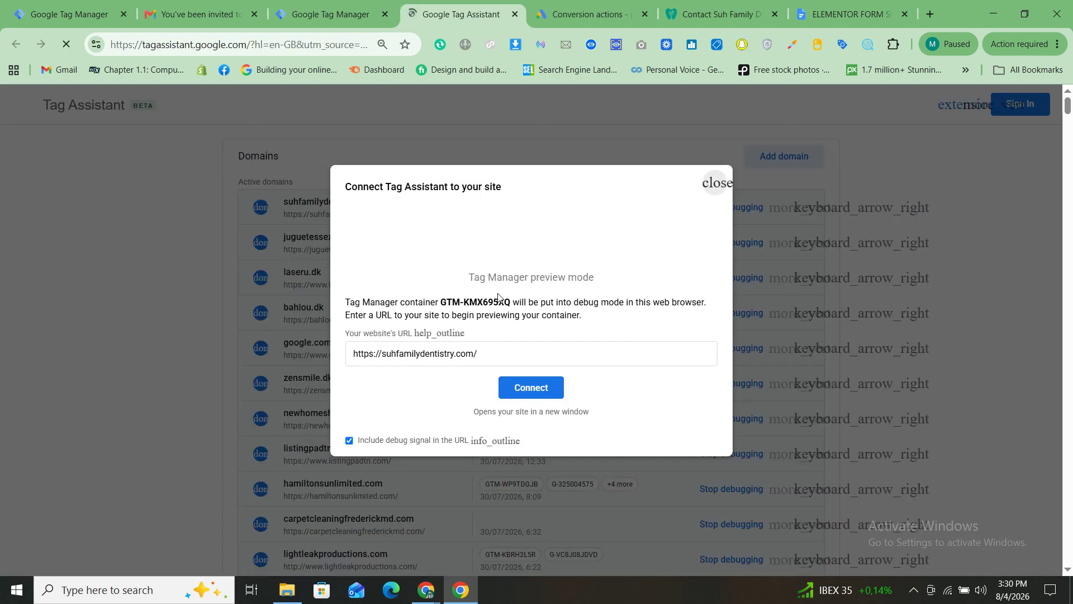
pyautogui.click(550, 393)
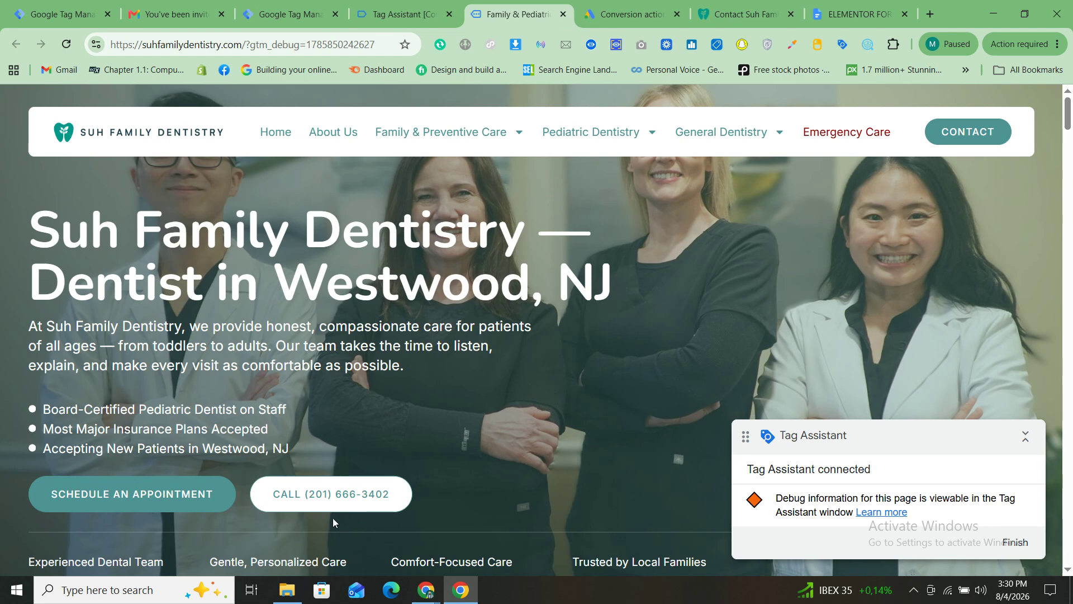
pyautogui.click(402, 14)
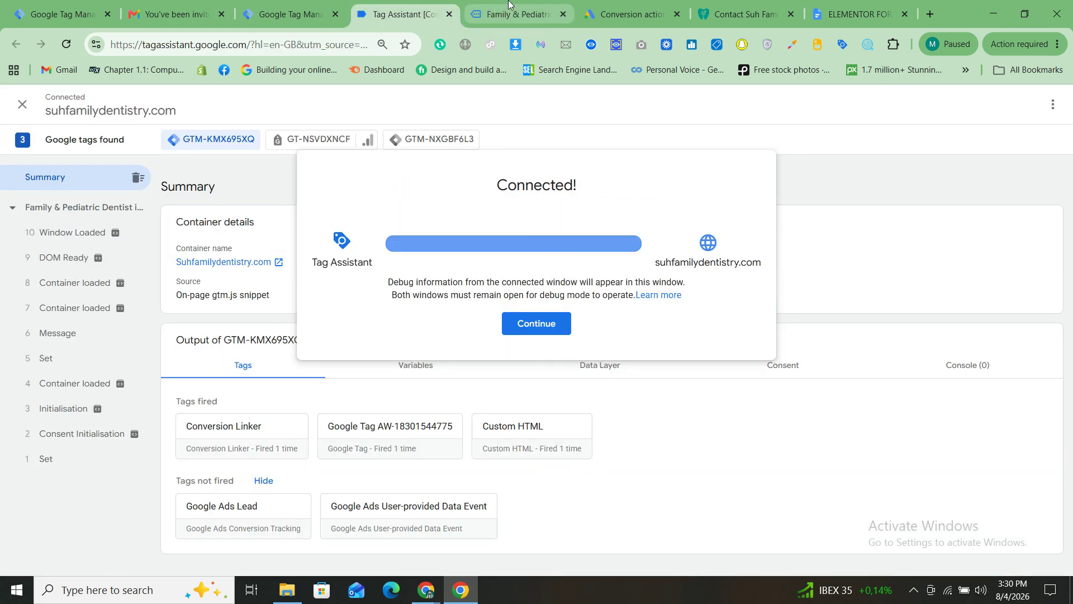
# - Open the contact page on the connected website and dismiss the connection notice in Tag Assistant
pyautogui.click(509, 4)
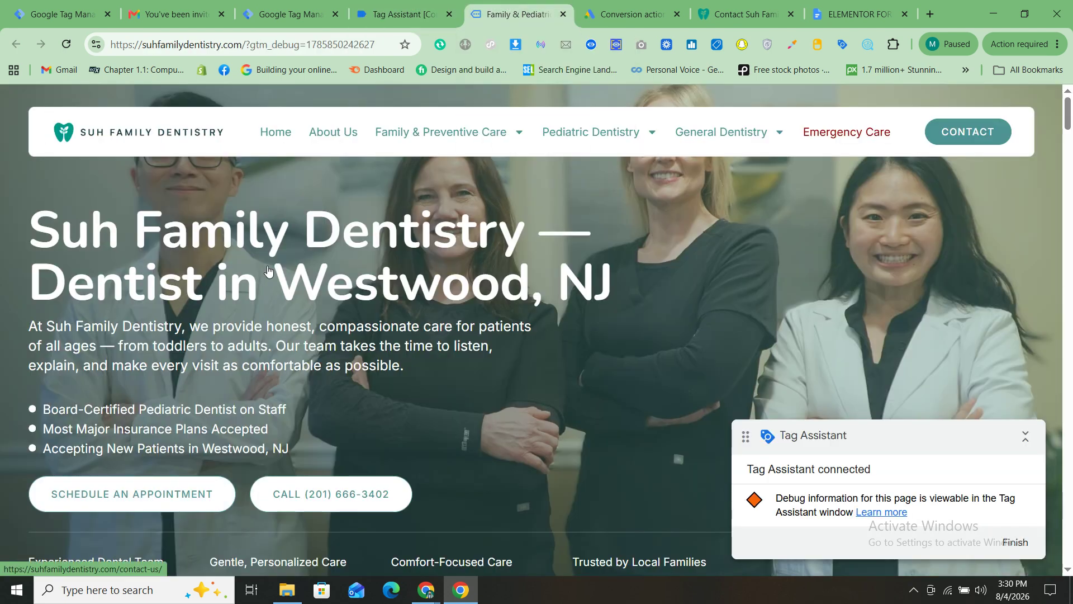
pyautogui.click(187, 416)
pyautogui.click(413, 14)
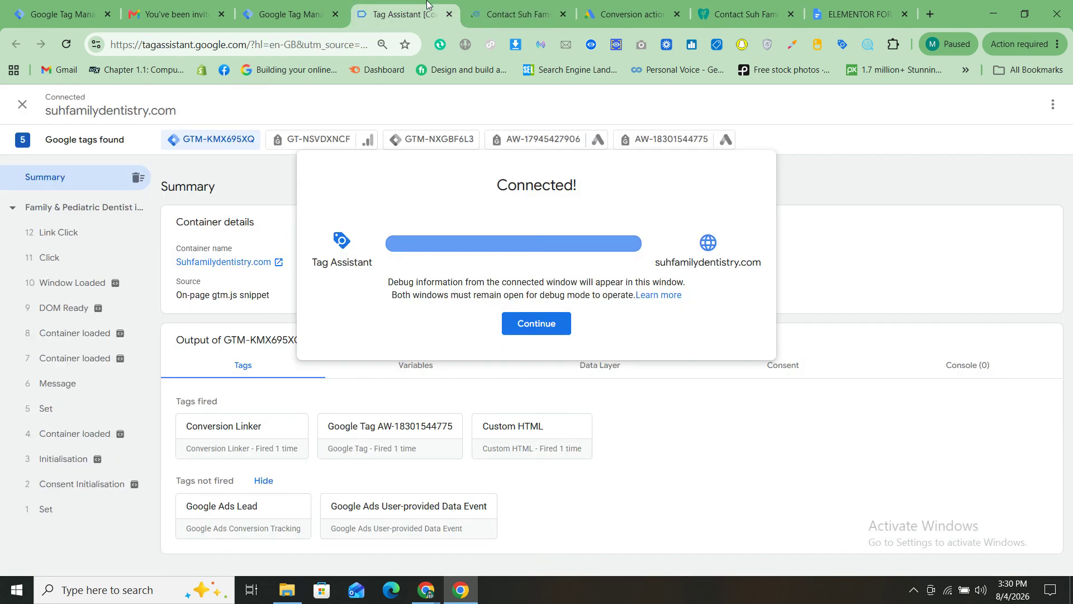
pyautogui.click(510, 4)
pyautogui.click(427, 6)
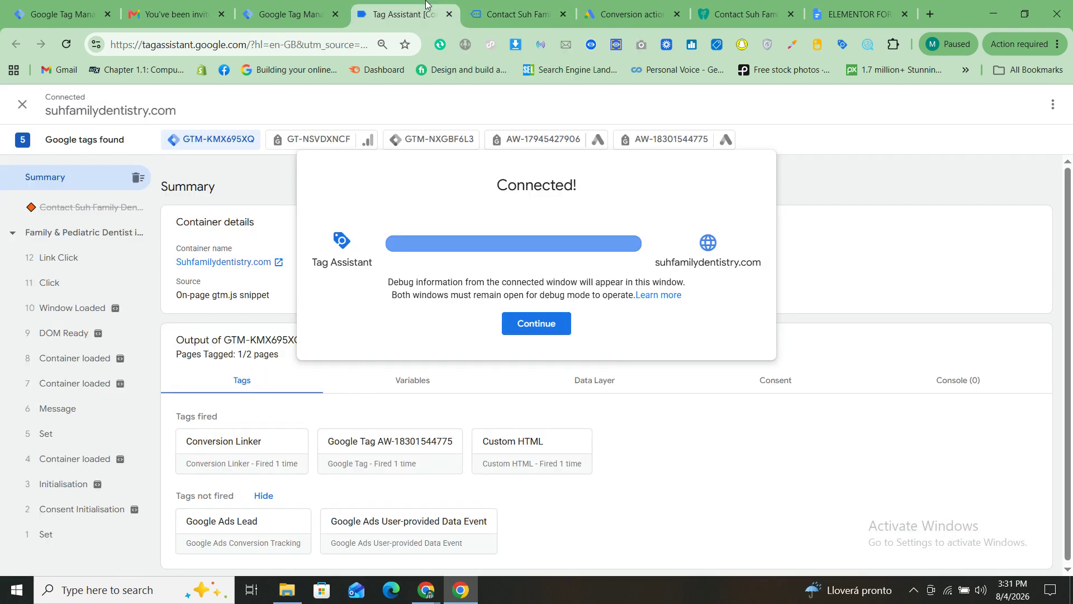
pyautogui.click(536, 323)
# - Try submitting the empty Get in Touch form, and check in Tag Assistant whether the Google Ads tags react
pyautogui.scroll(-15, 799, 343)
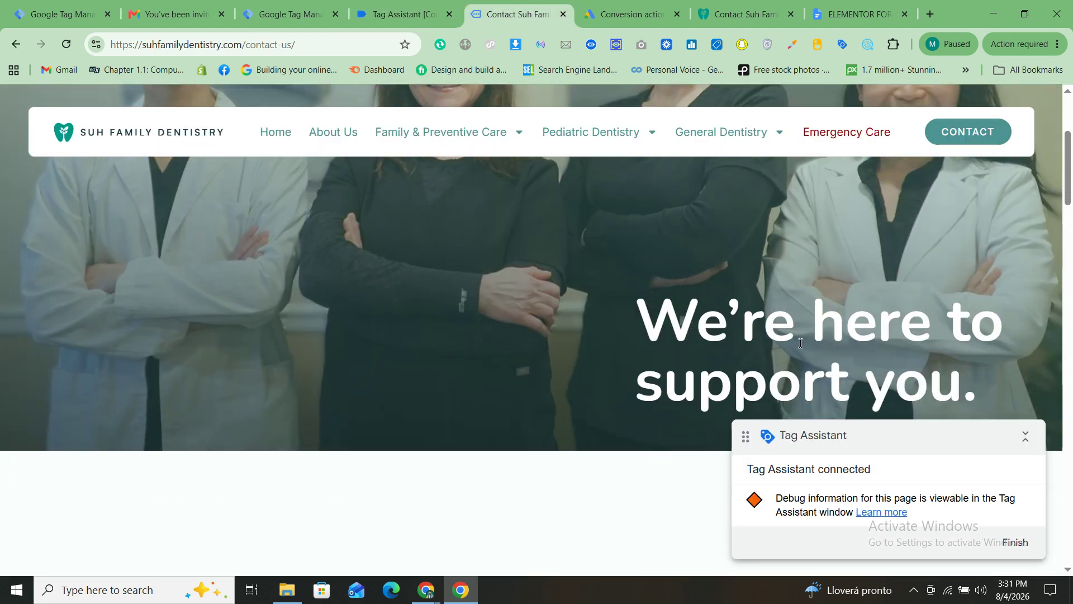
pyautogui.scroll(-2, 799, 347)
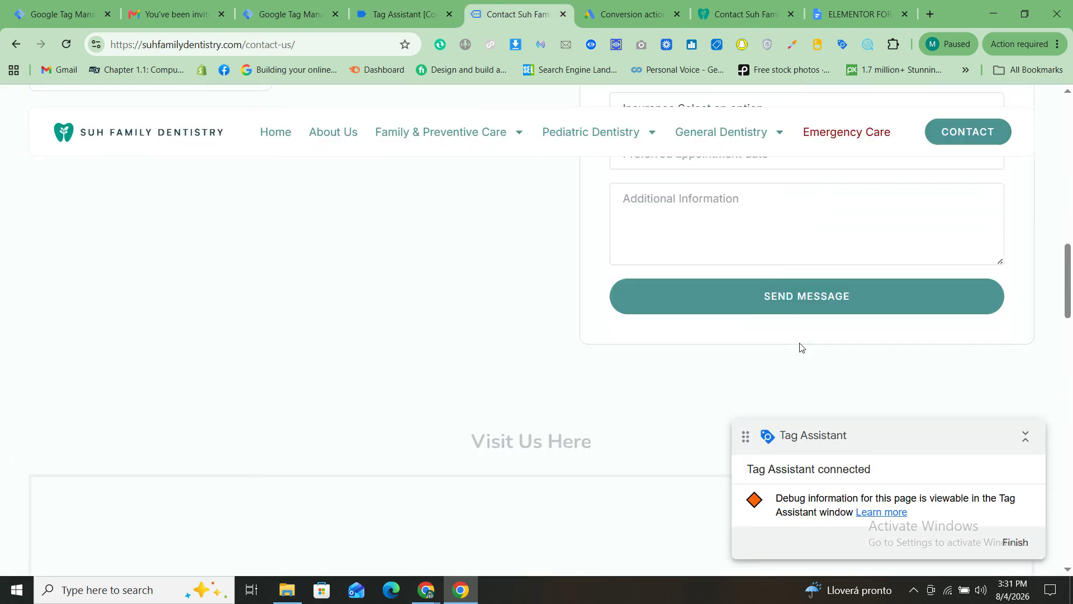
pyautogui.click(810, 295)
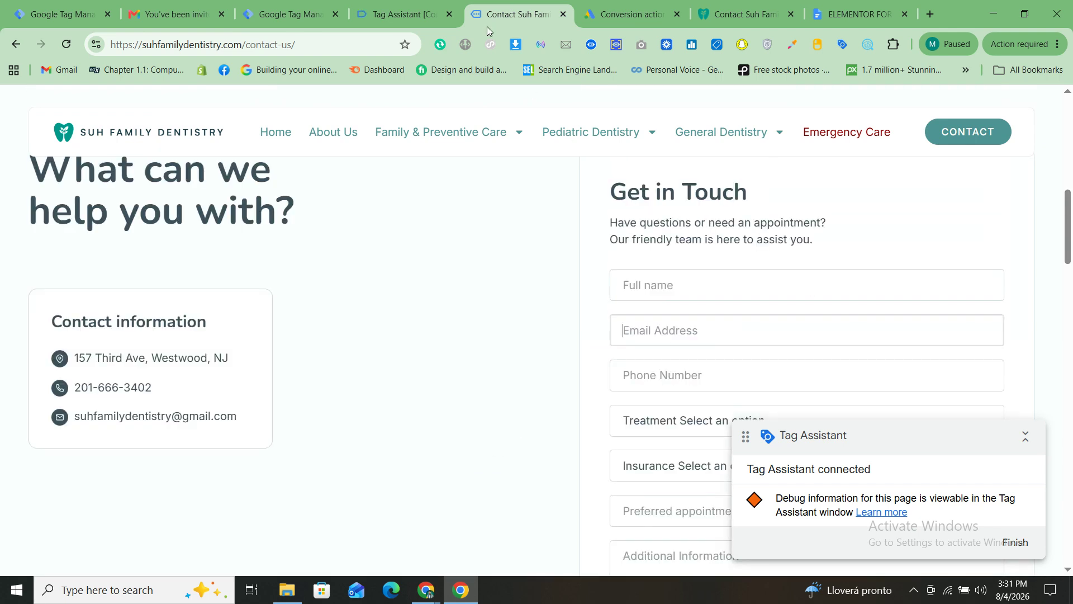
pyautogui.click(402, 13)
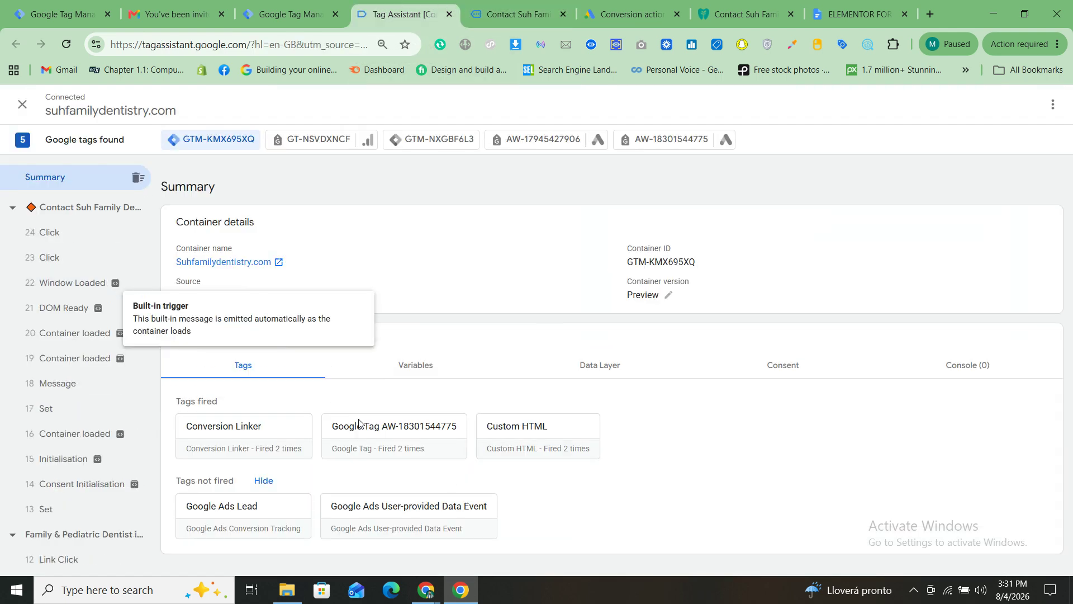
# - Fill in the contact form with "test" as the full name, a test e-mail address and a phone number
pyautogui.click(517, 12)
pyautogui.scroll(-1, 646, 246)
pyautogui.click(644, 246)
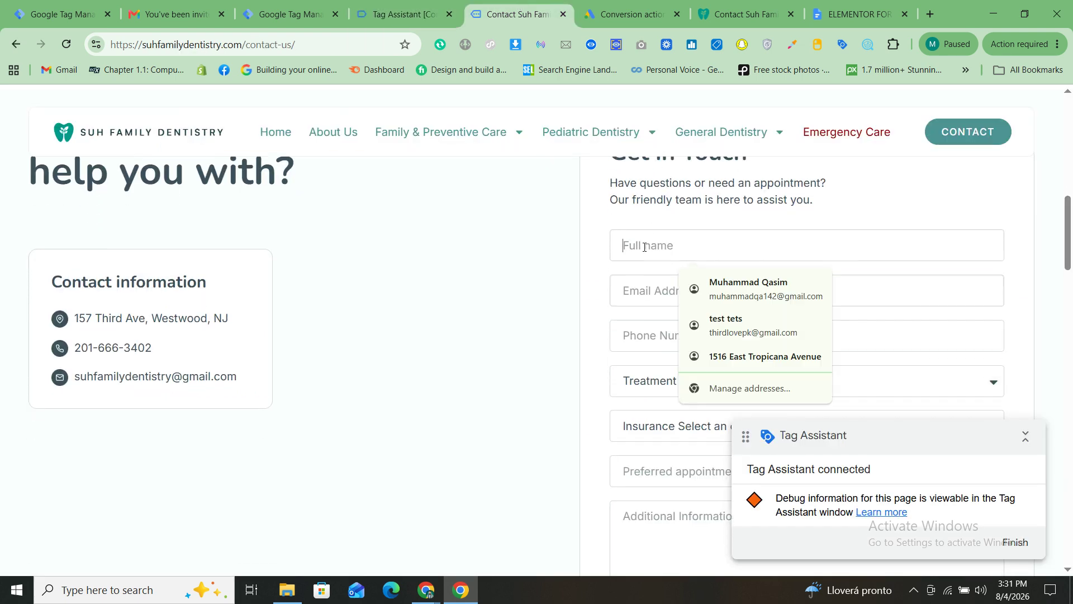
pyautogui.write('test')
pyautogui.click(641, 286)
pyautogui.write('test')
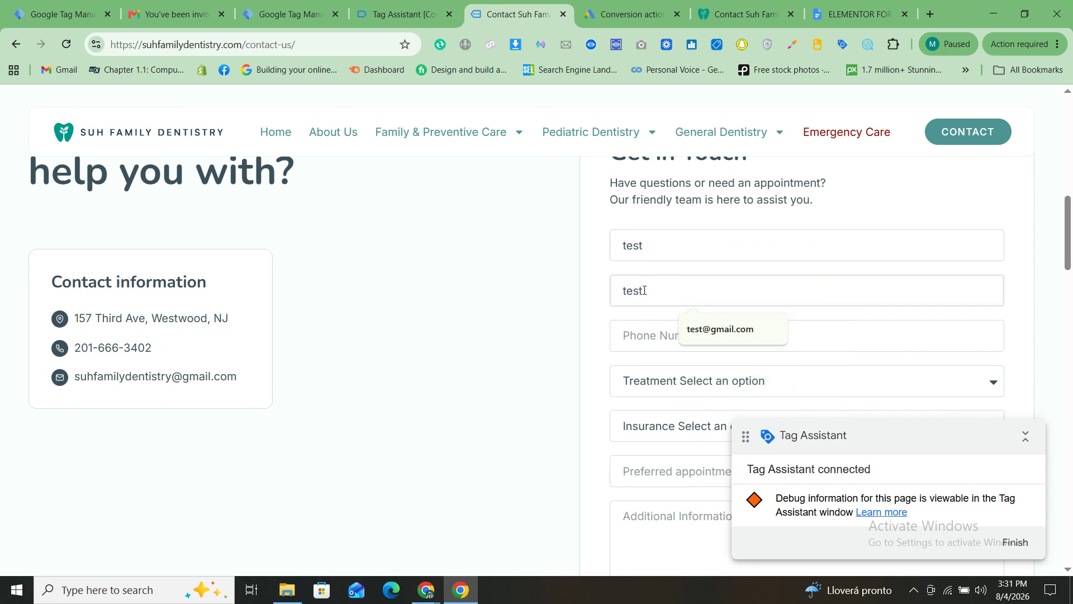
pyautogui.click(720, 329)
pyautogui.click(721, 334)
pyautogui.click(734, 384)
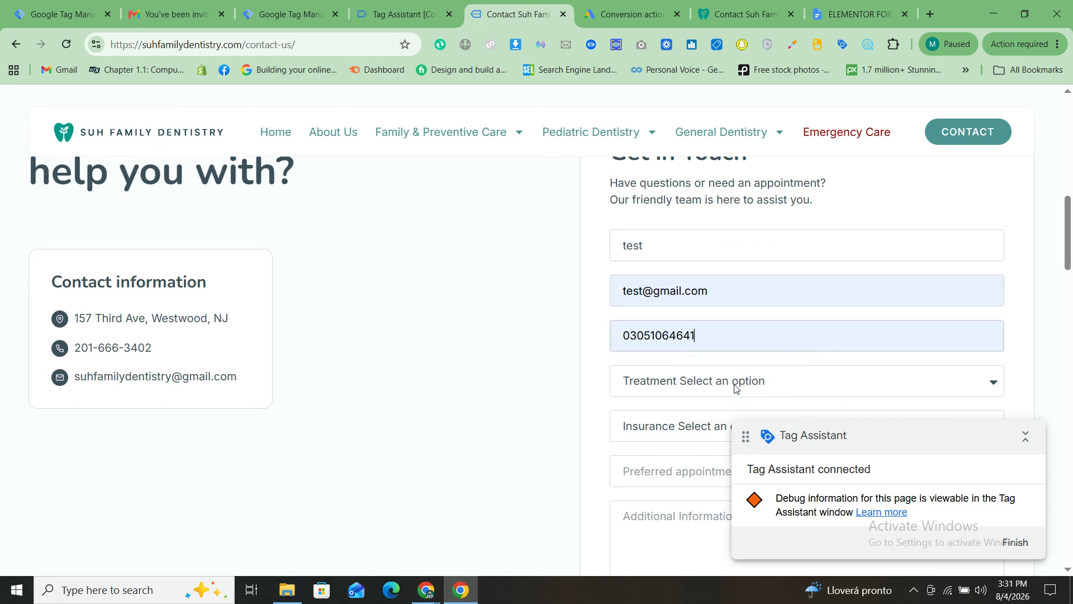
# - Select General Checkup & Cleaning as the treatment and Guardian as the insurance
pyautogui.click(710, 380)
pyautogui.click(678, 426)
pyautogui.click(678, 428)
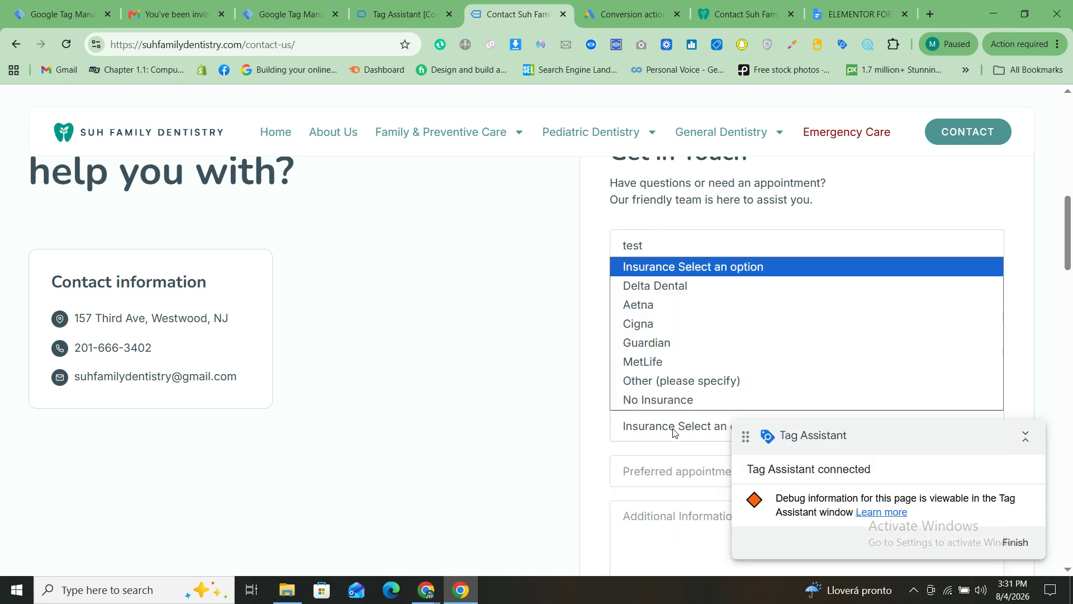
pyautogui.click(671, 343)
# - Pick a preferred appointment date, enter "tes" as additional information and send the contact form
pyautogui.scroll(-3, 657, 296)
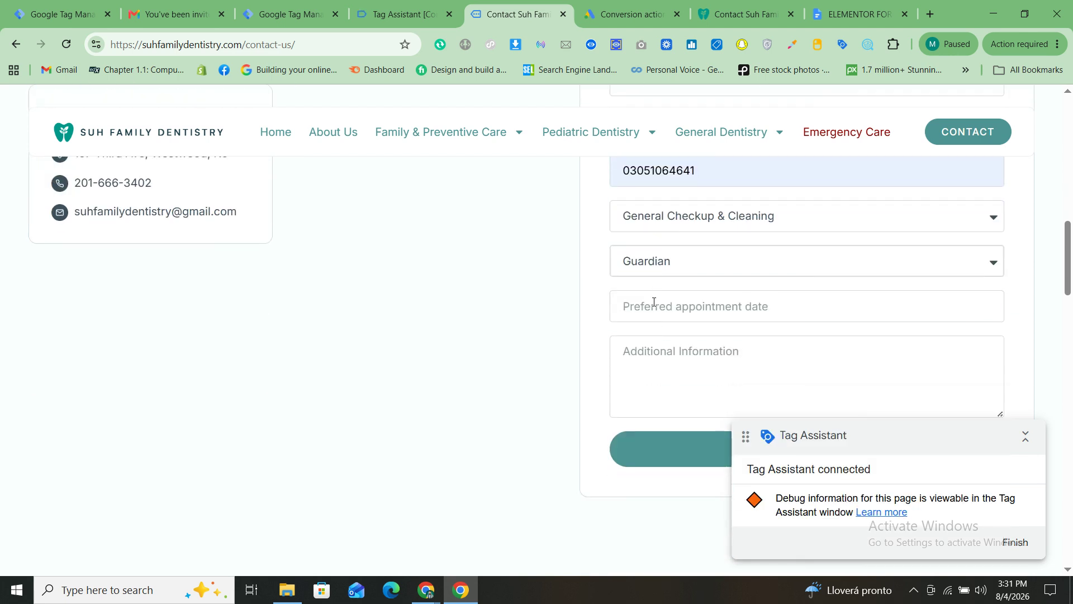
pyautogui.click(653, 302)
pyautogui.click(655, 517)
pyautogui.click(666, 388)
pyautogui.write('tes')
pyautogui.click(673, 451)
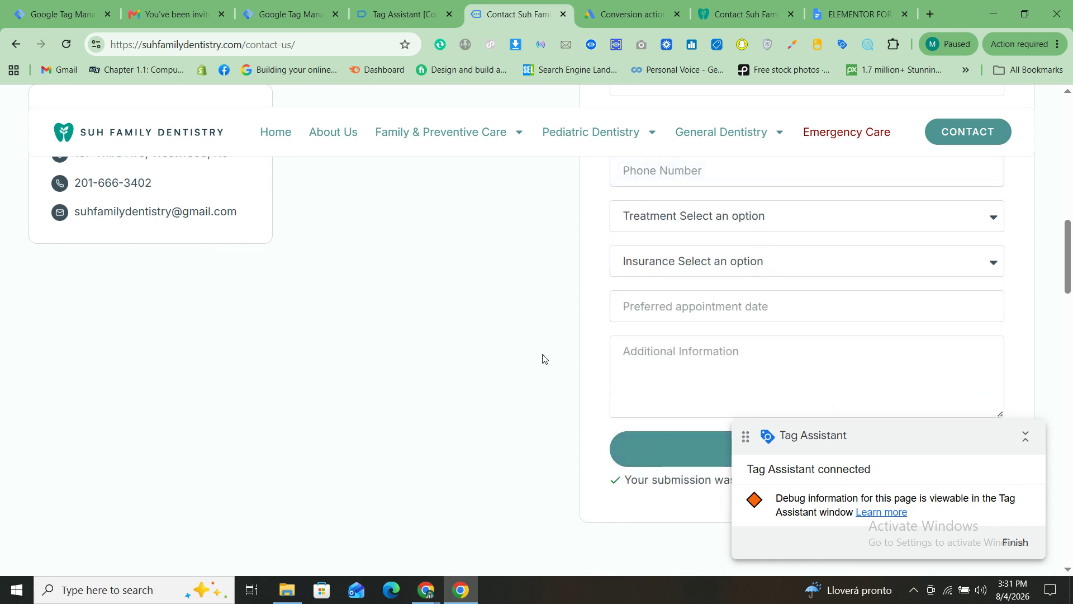
# - In Tag Assistant, inspect the user_data values of the Google Ads Lead tag under the first elementor_form_submit event
pyautogui.click(444, 4)
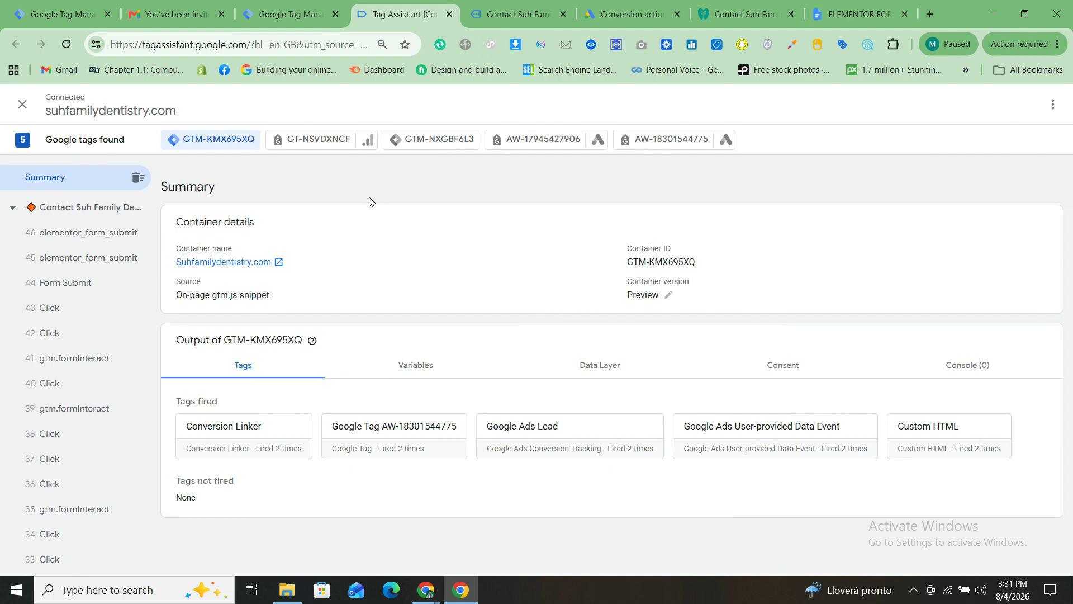
pyautogui.click(80, 263)
pyautogui.click(325, 402)
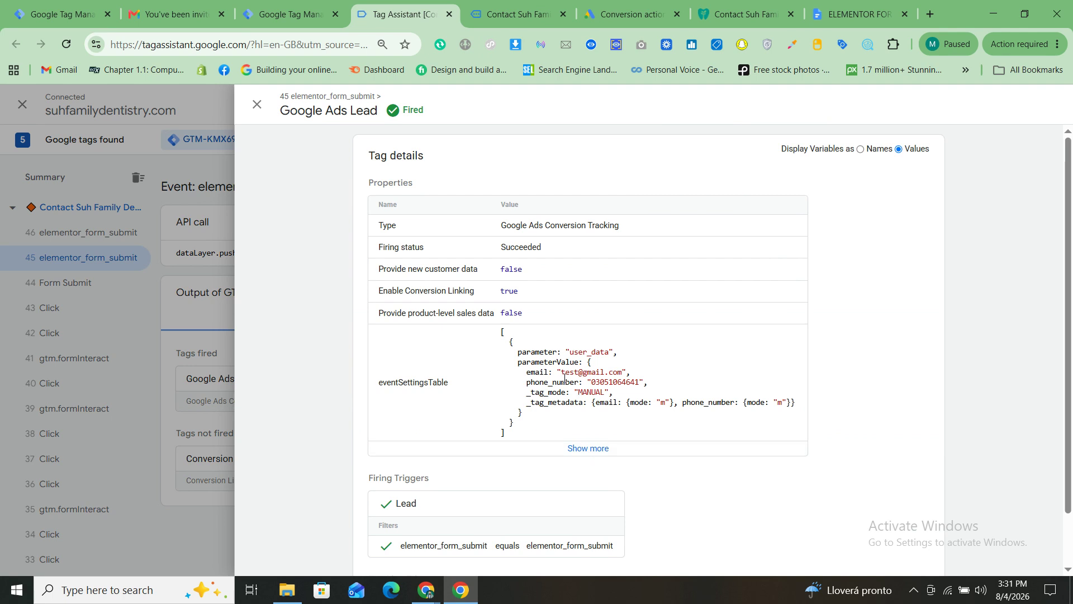
pyautogui.moveTo(561, 372); pyautogui.dragTo(648, 397)
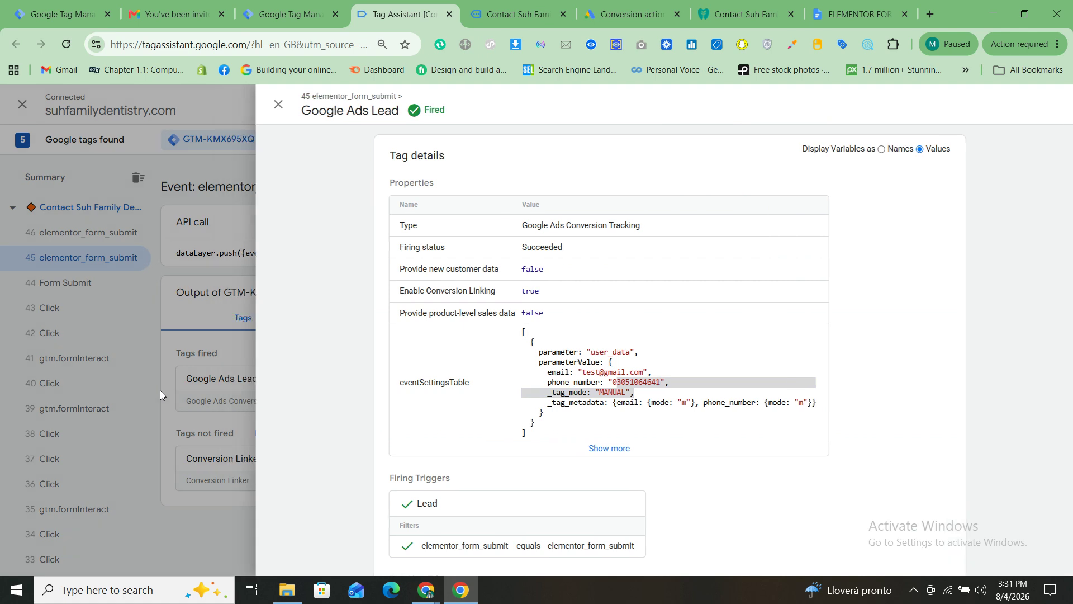
# - Close the tag details, check the second elementor_form_submit event against the first and return to the summary
pyautogui.click(160, 390)
pyautogui.click(87, 236)
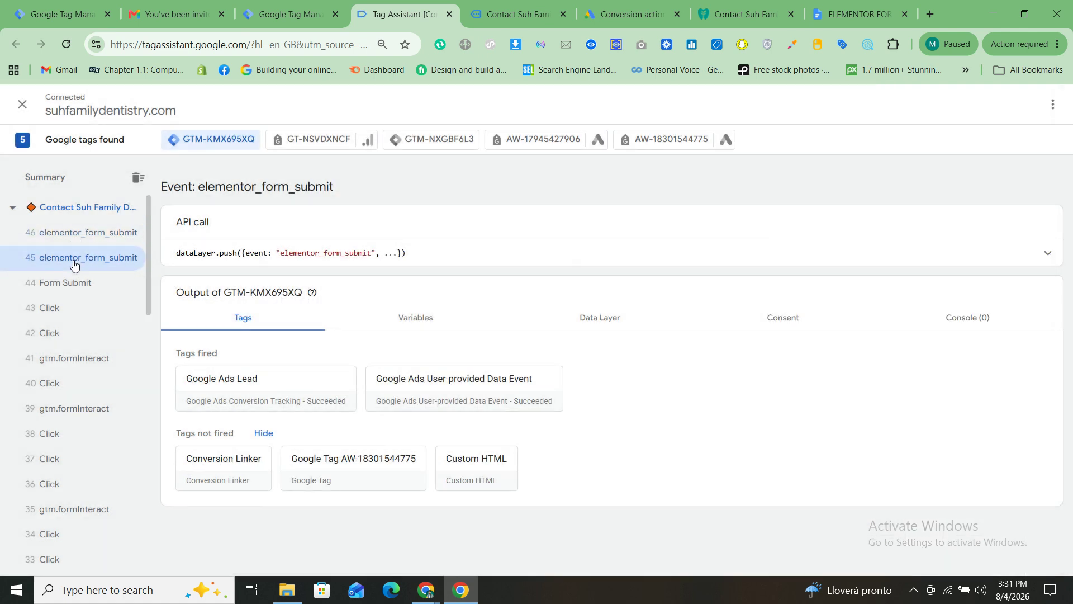
pyautogui.click(88, 177)
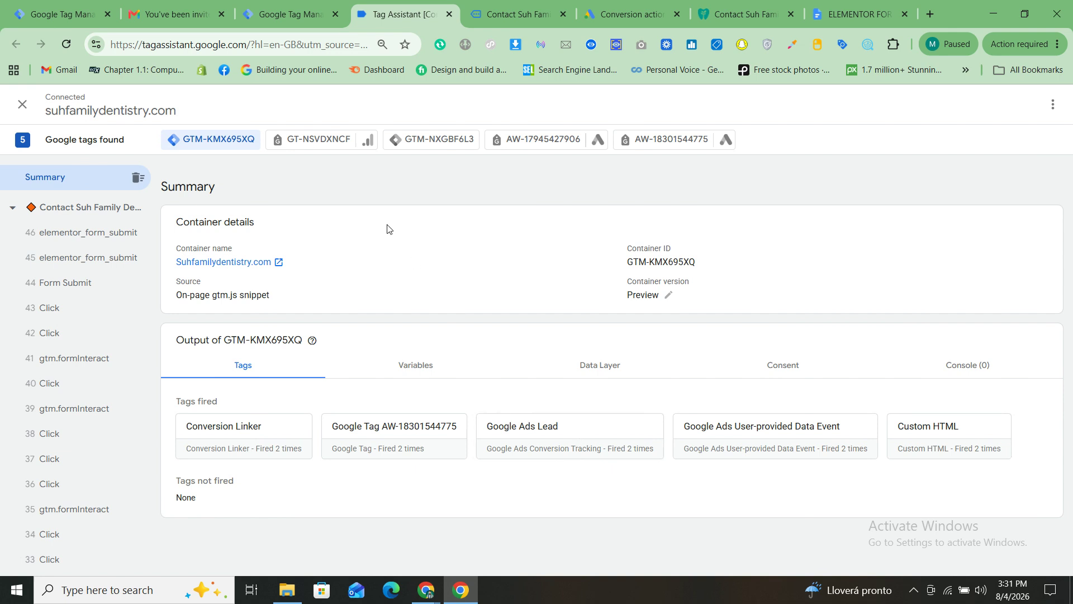
# - In Tag Manager, set the Google Ads Lead tag's firing option to Once per page and save the tag
pyautogui.click(310, 4)
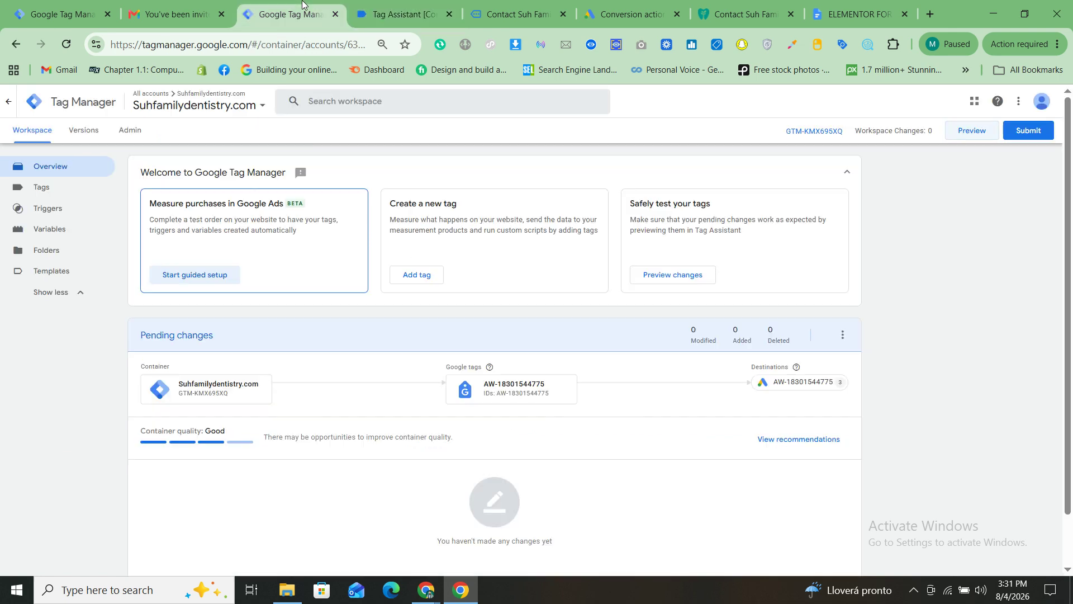
pyautogui.click(53, 192)
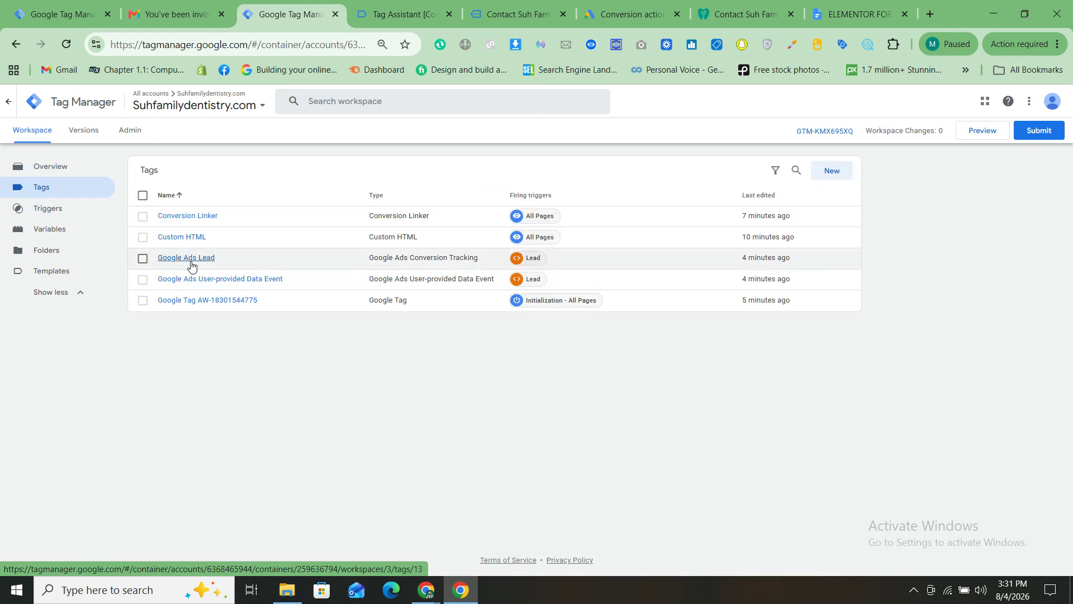
pyautogui.click(190, 261)
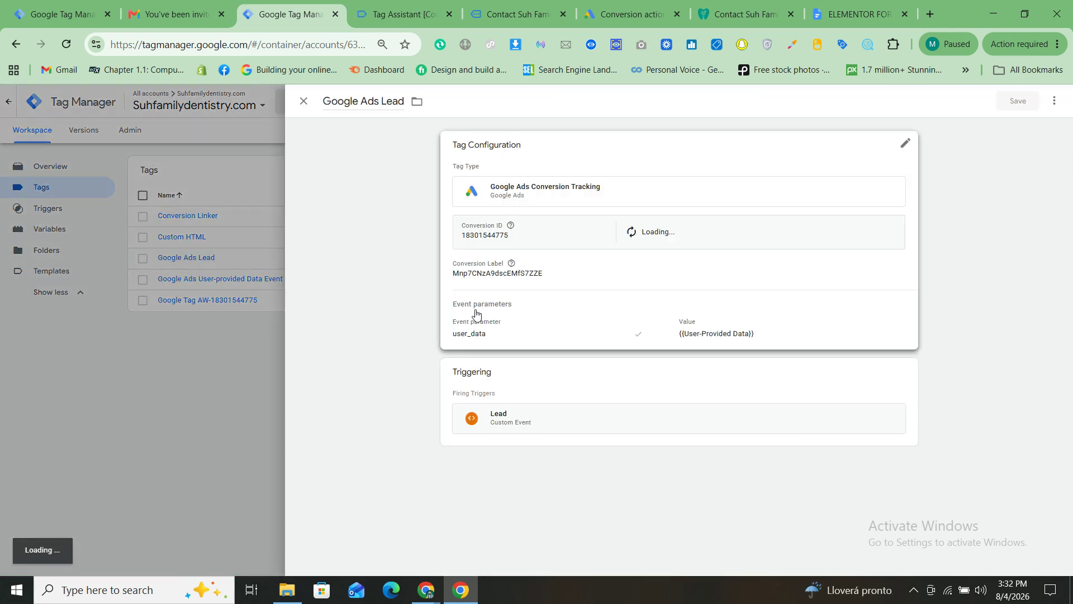
pyautogui.click(476, 314)
pyautogui.scroll(-5, 478, 418)
pyautogui.click(478, 447)
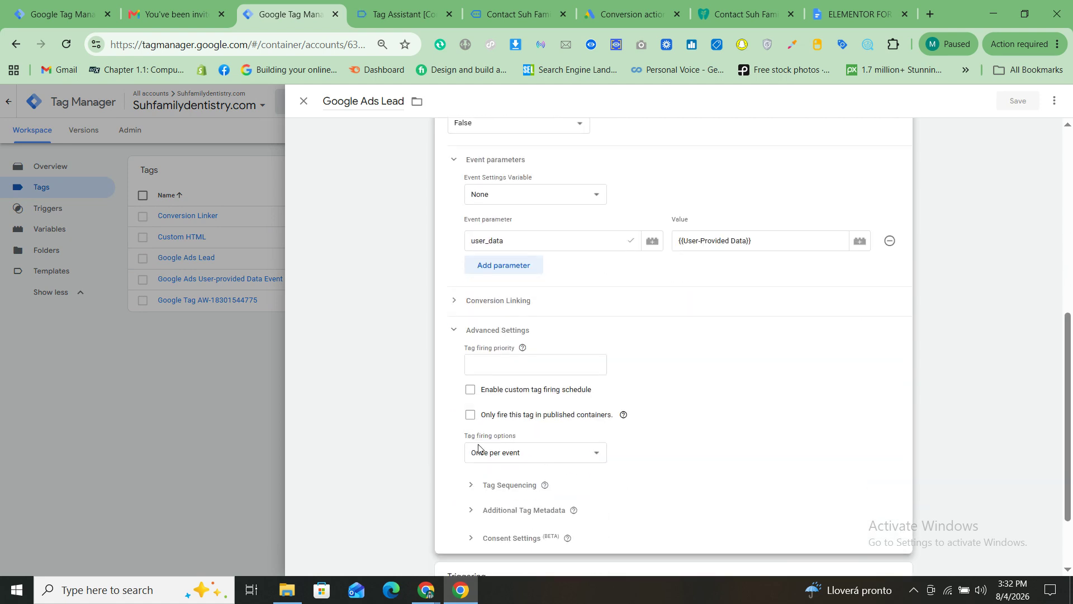
pyautogui.click(488, 459)
pyautogui.click(494, 505)
pyautogui.click(1007, 105)
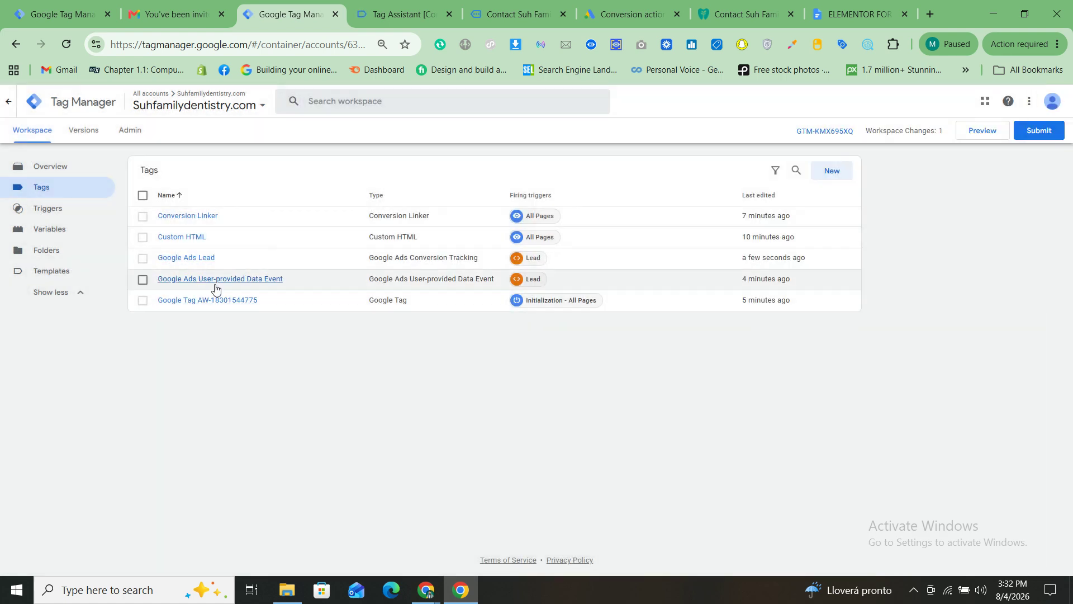
# - Set the Google Ads User-provided Data Event tag's firing option to Once per page and save it
pyautogui.click(215, 279)
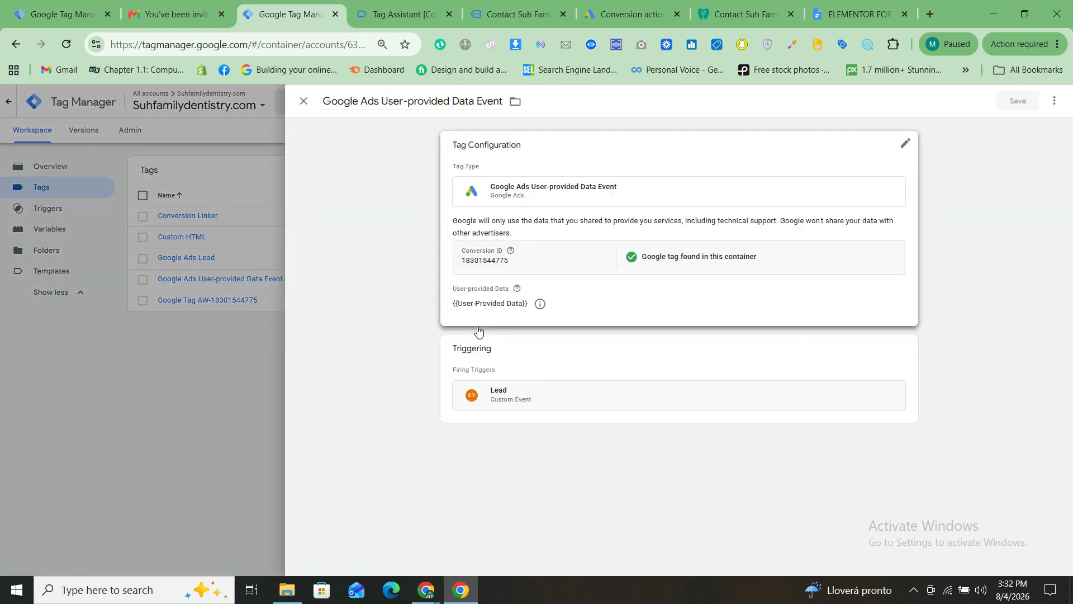
pyautogui.click(477, 426)
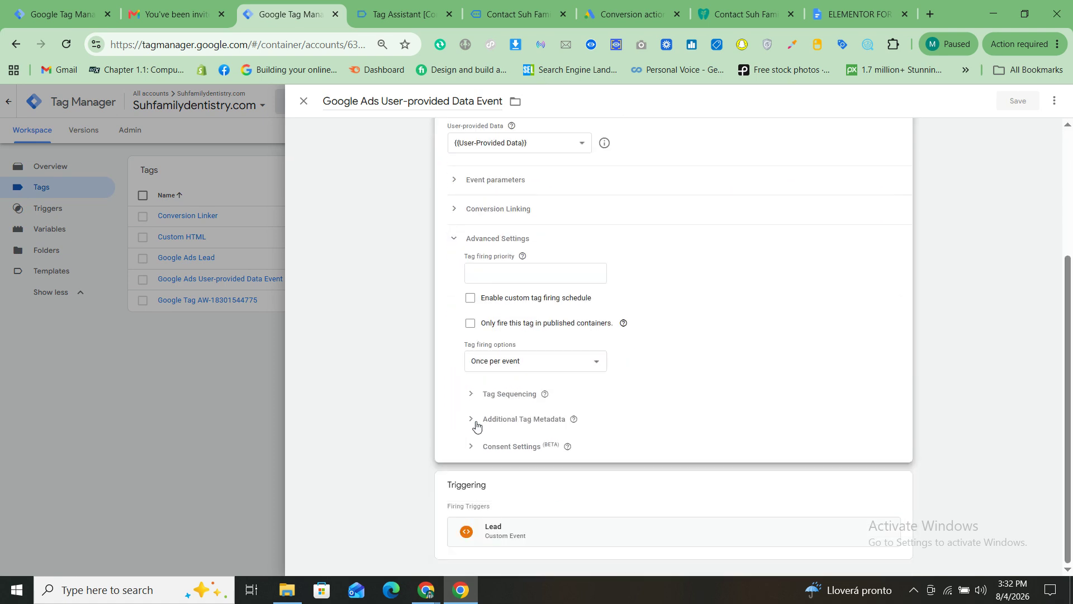
pyautogui.click(532, 361)
pyautogui.click(511, 414)
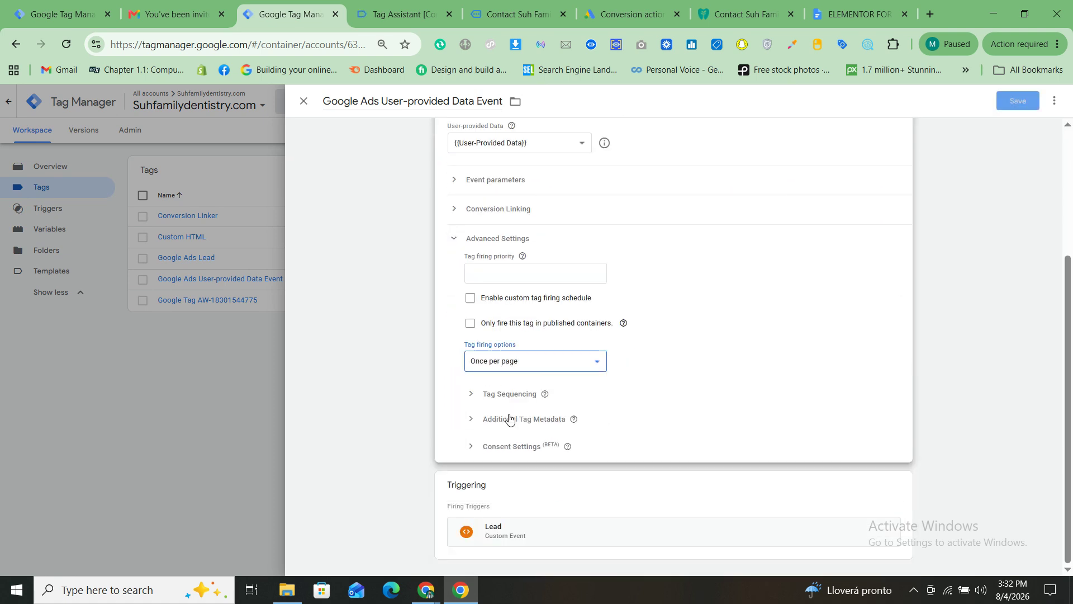
pyautogui.click(1013, 104)
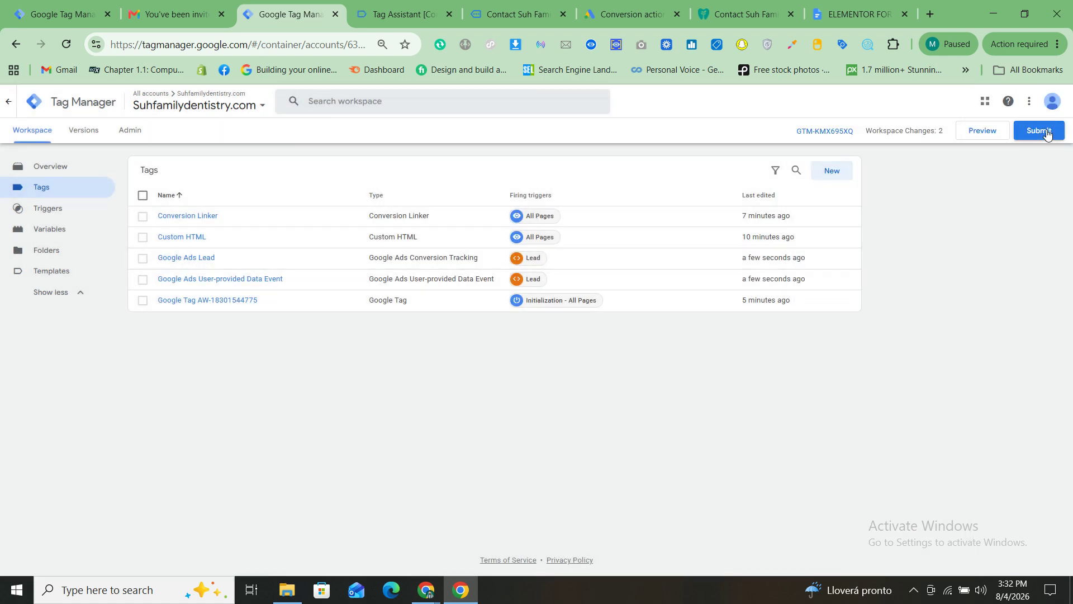
# - Publish the two modified tags as a new container version without a name or description
pyautogui.click(1046, 131)
pyautogui.click(1035, 104)
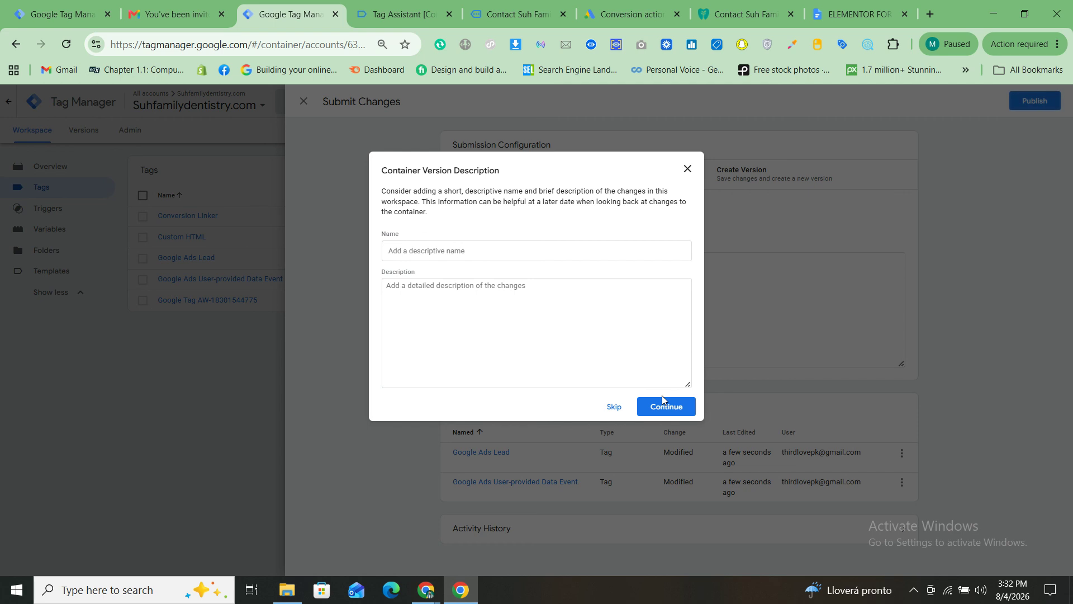
pyautogui.click(655, 406)
# - In the Google Ads conversions summary, expand the Submit lead form goal to view its conversion action
pyautogui.click(602, 3)
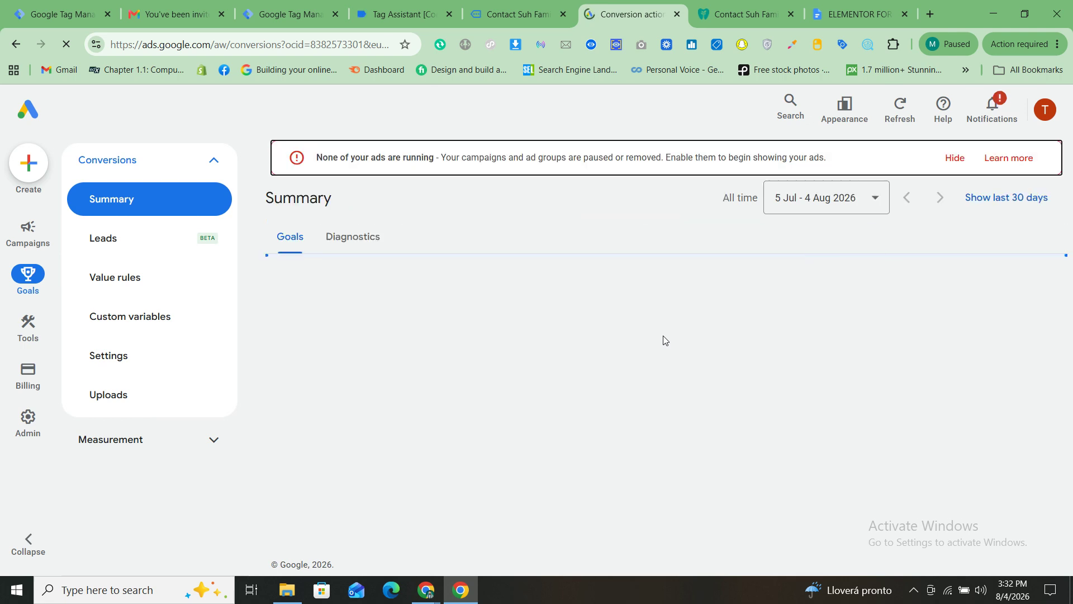
pyautogui.scroll(-3, 663, 340)
pyautogui.scroll(-5, 664, 340)
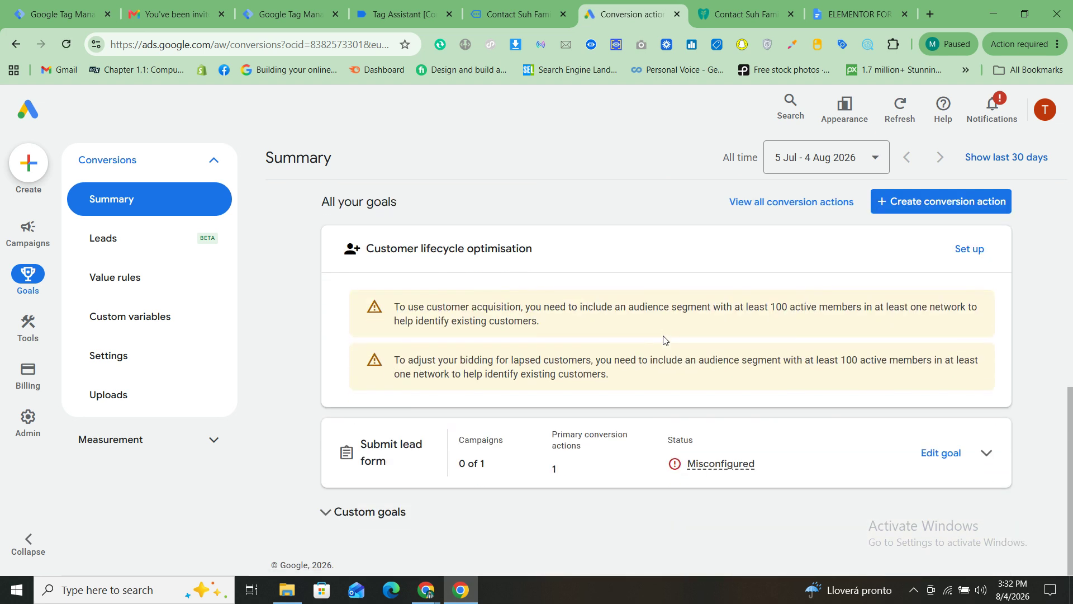
pyautogui.click(984, 455)
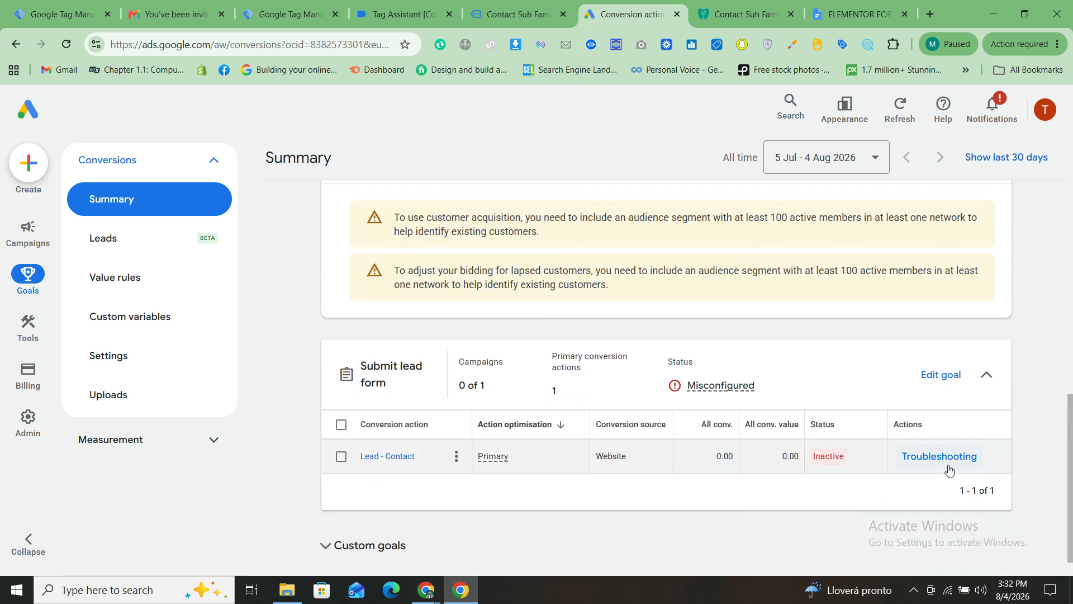
pyautogui.click(939, 455)
pyautogui.click(711, 446)
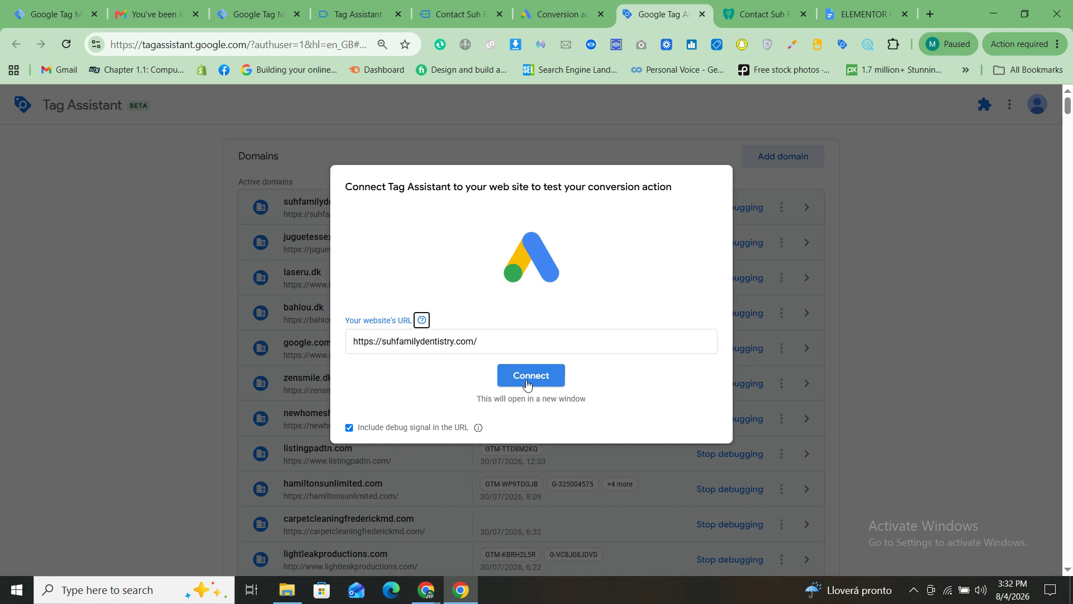
pyautogui.click(527, 383)
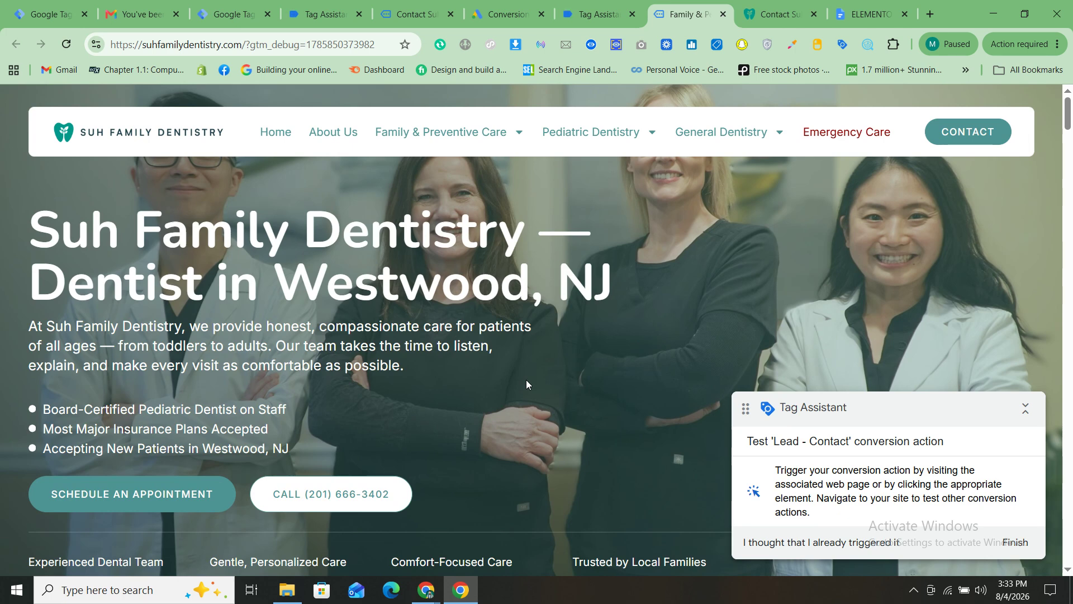
# - Follow the website's appointment scheduling link and dismiss the connection notice in the Lead - Contact test session
pyautogui.click(123, 495)
pyautogui.click(593, 5)
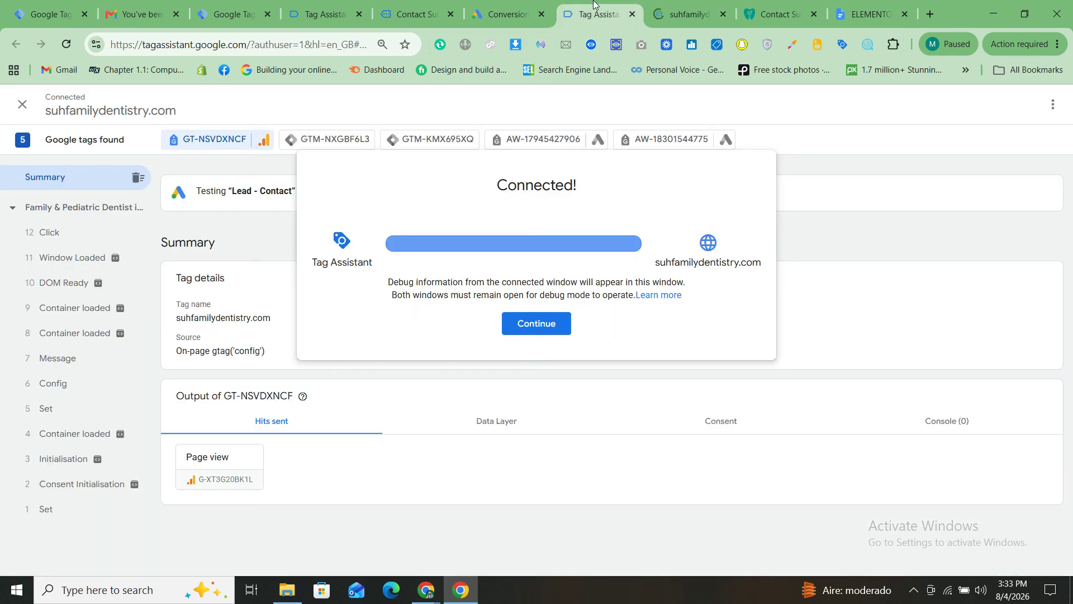
pyautogui.click(544, 329)
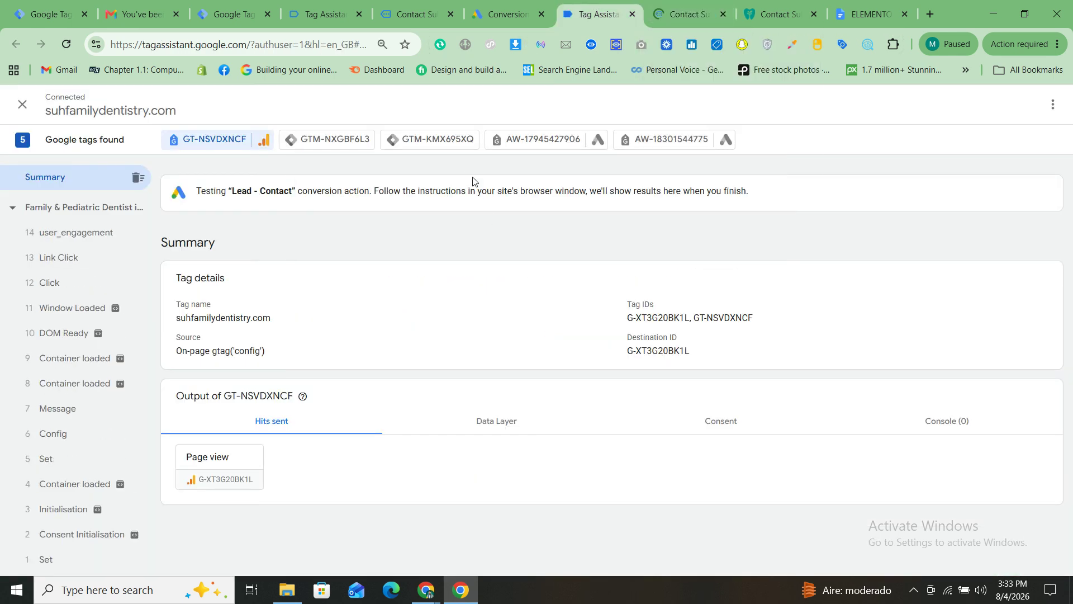
# - Check the tag output of container GTM-KMX695XQ in Tag Assistant and return to the website's contact page
pyautogui.click(456, 143)
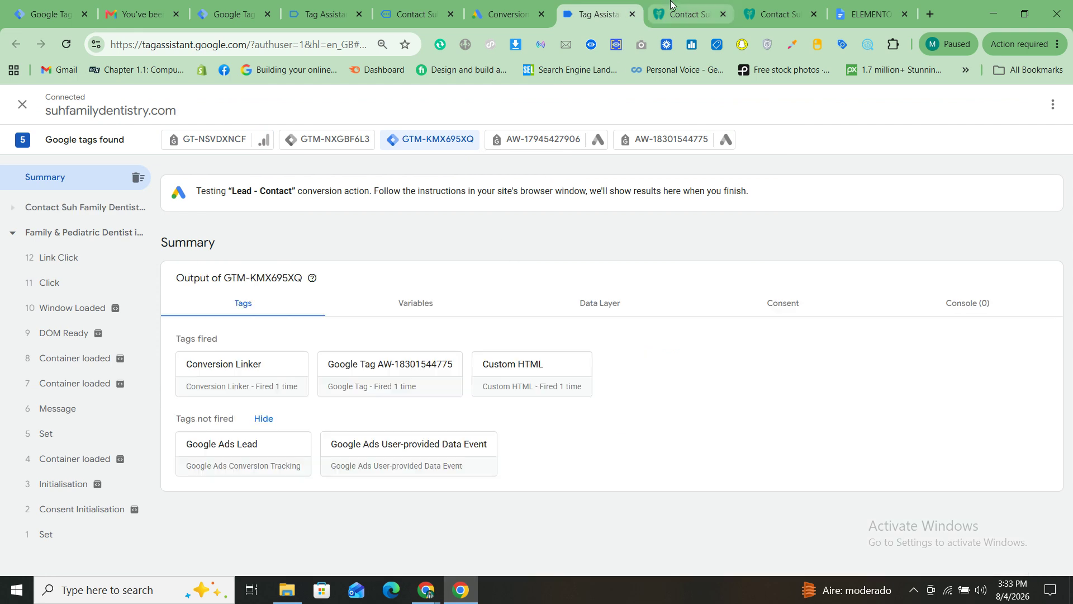
pyautogui.click(672, 4)
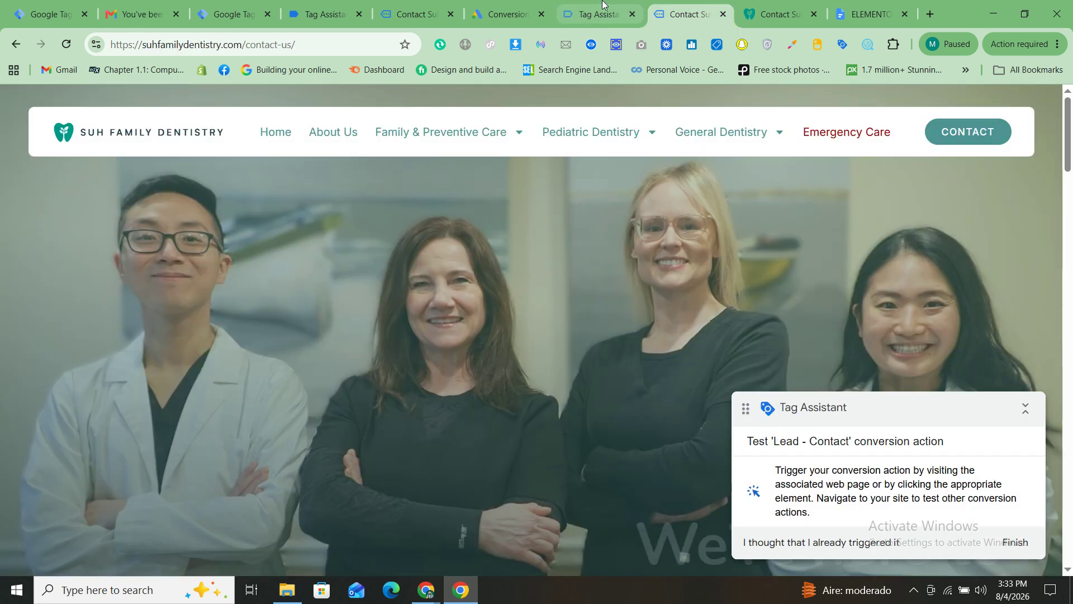
pyautogui.click(597, 12)
pyautogui.click(673, 5)
# - In the contact form, enter "test" as the full name and fill in the email address and phone number
pyautogui.scroll(-8, 585, 363)
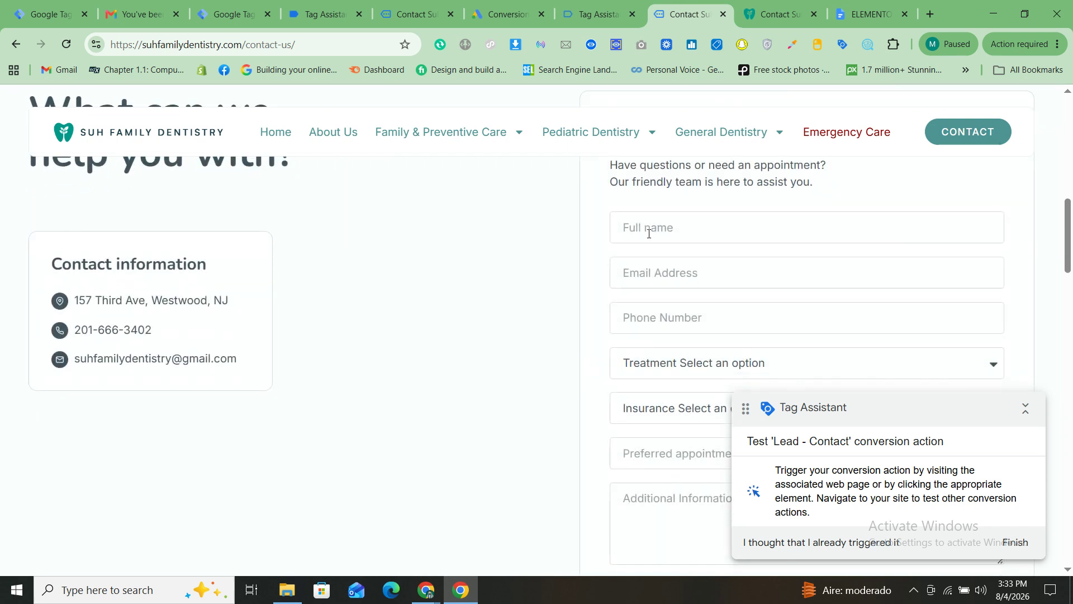
pyautogui.click(649, 233)
pyautogui.write('test')
pyautogui.click(659, 268)
pyautogui.write('test')
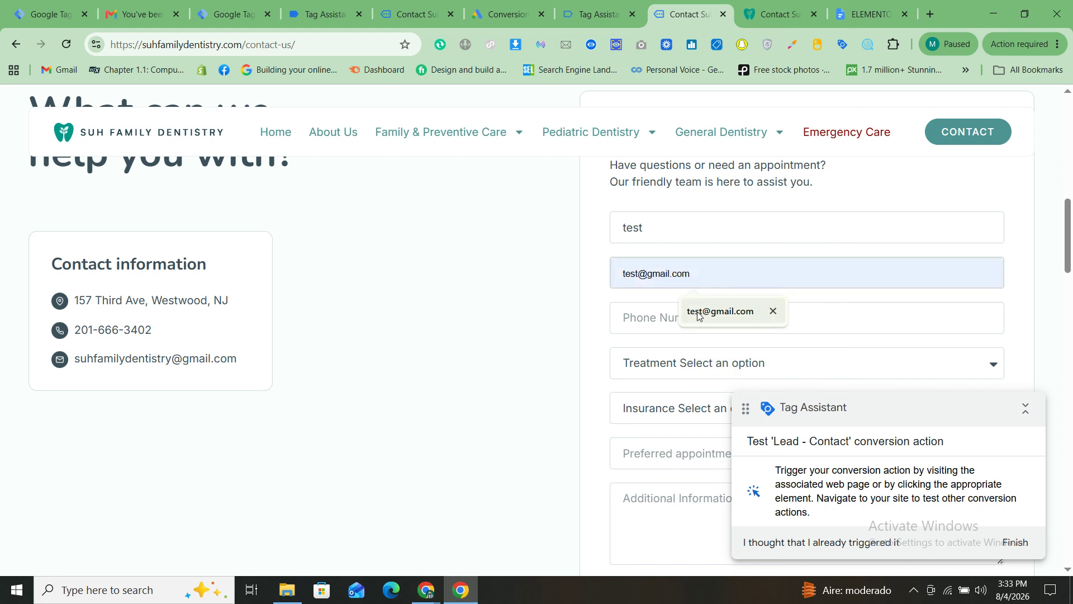
pyautogui.click(697, 317)
pyautogui.click(691, 316)
# - Choose General Checkup & Cleaning as the treatment and MetLife as the insurance in the contact form
pyautogui.click(693, 354)
pyautogui.click(695, 364)
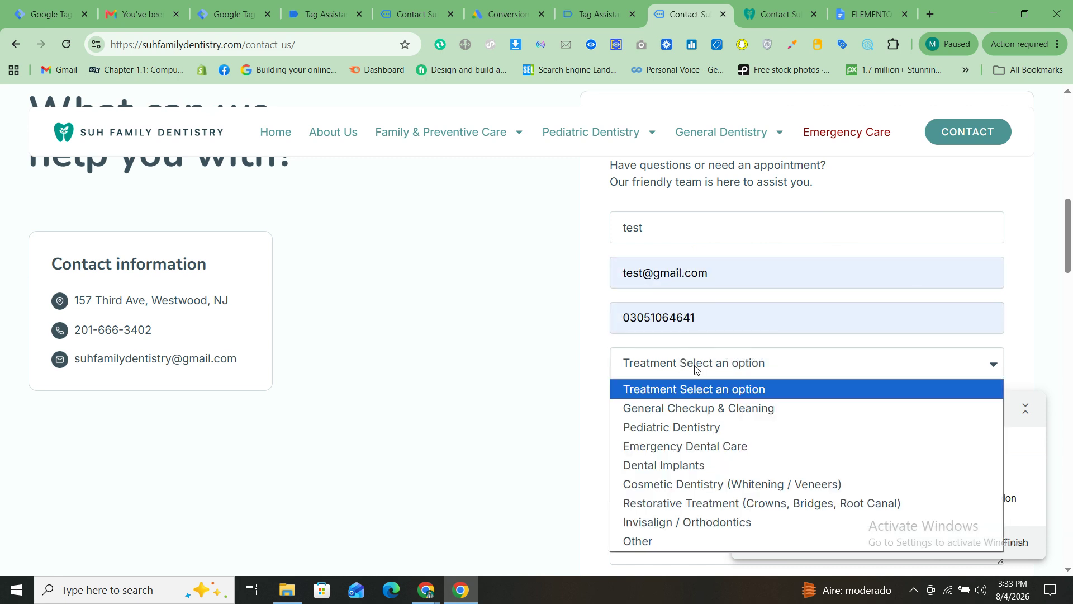
pyautogui.click(688, 408)
pyautogui.click(681, 407)
pyautogui.click(651, 346)
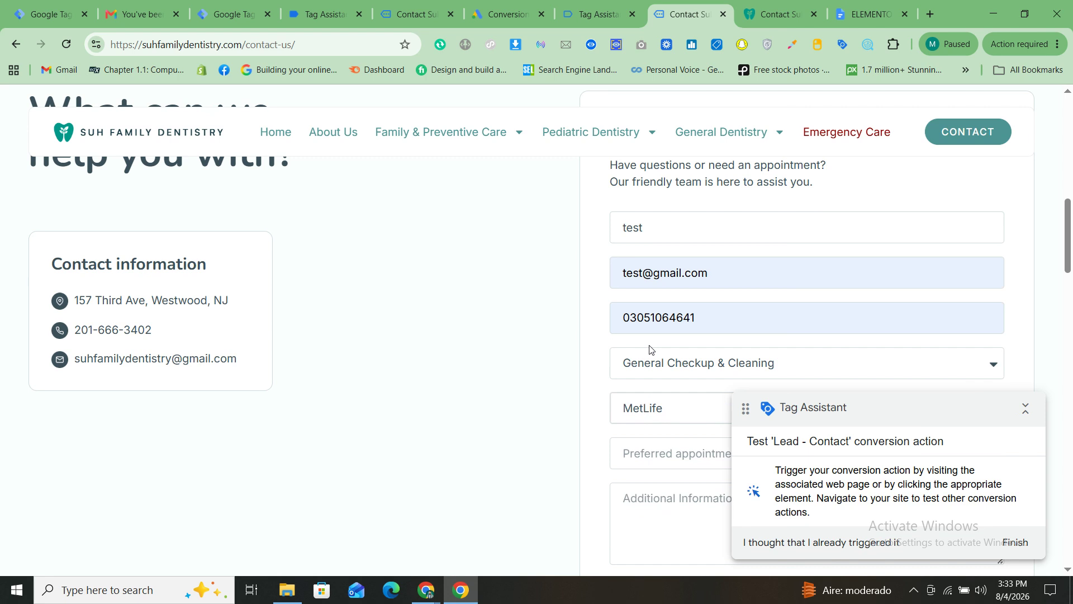
# - Set the preferred appointment date to 2026-08-31, enter "test" as additional information, and submit the contact form
pyautogui.scroll(-2, 650, 350)
pyautogui.click(648, 341)
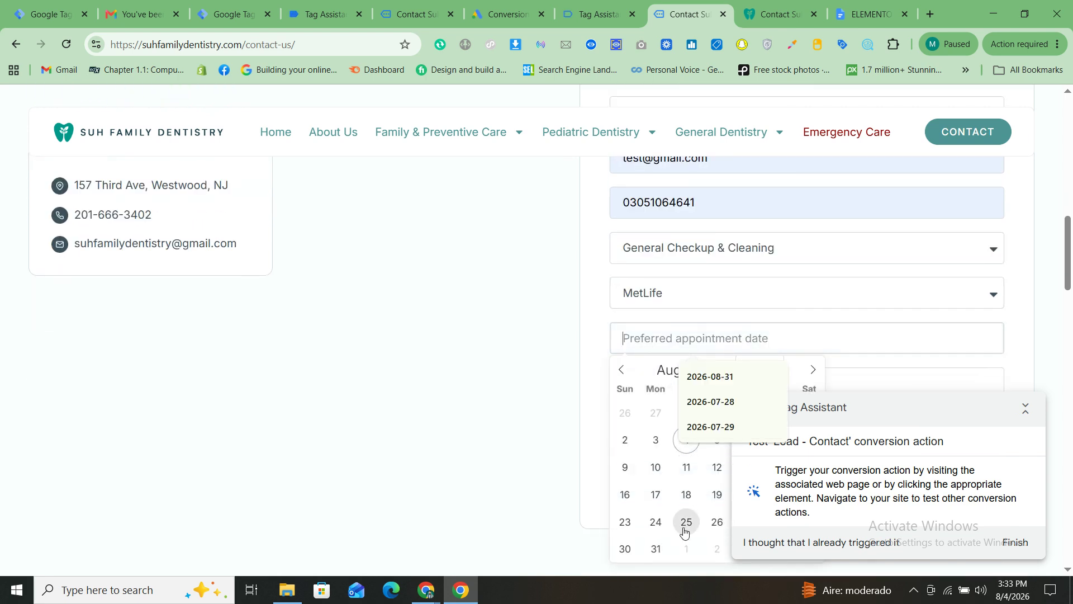
pyautogui.click(656, 549)
pyautogui.click(658, 405)
pyautogui.write('test')
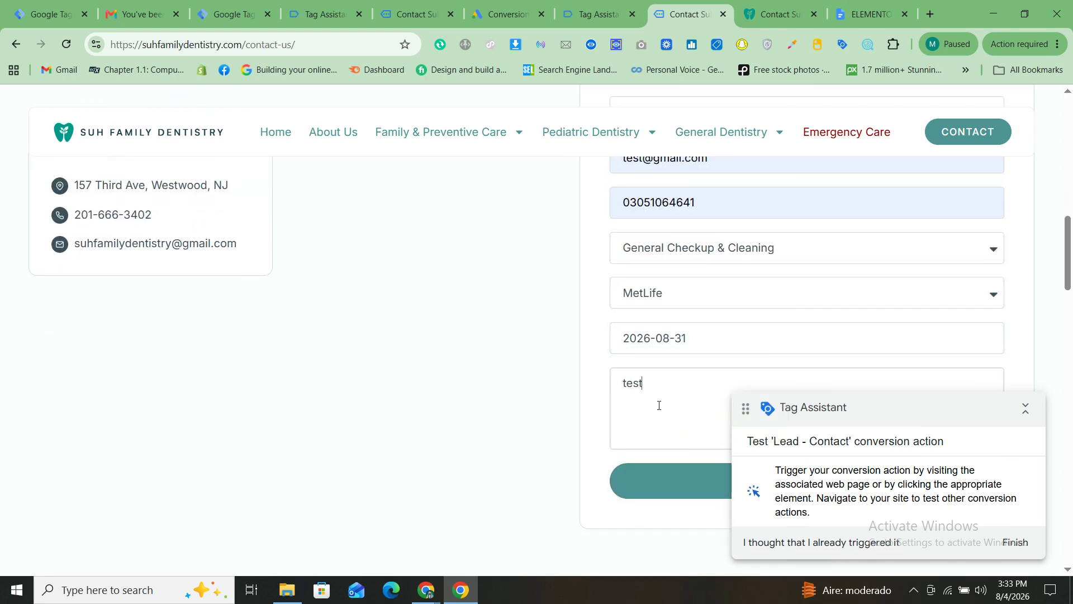
pyautogui.scroll(-2, 659, 405)
pyautogui.click(711, 384)
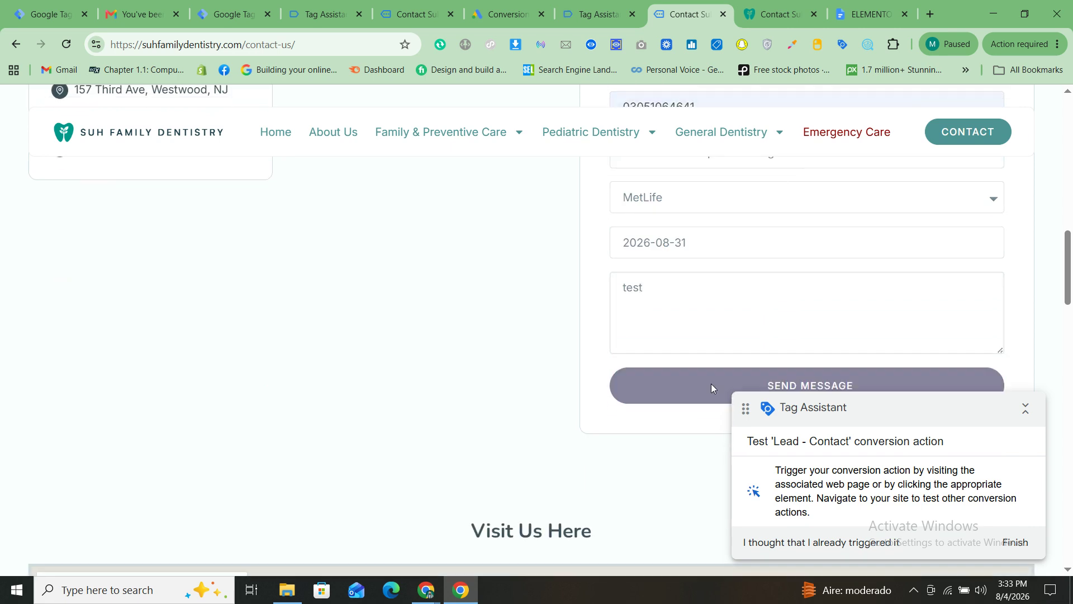
# - Check the fired tags for GTM-KMX695XQ in Tag Assistant and the Lead - Contact test result on the contact page
pyautogui.click(581, 7)
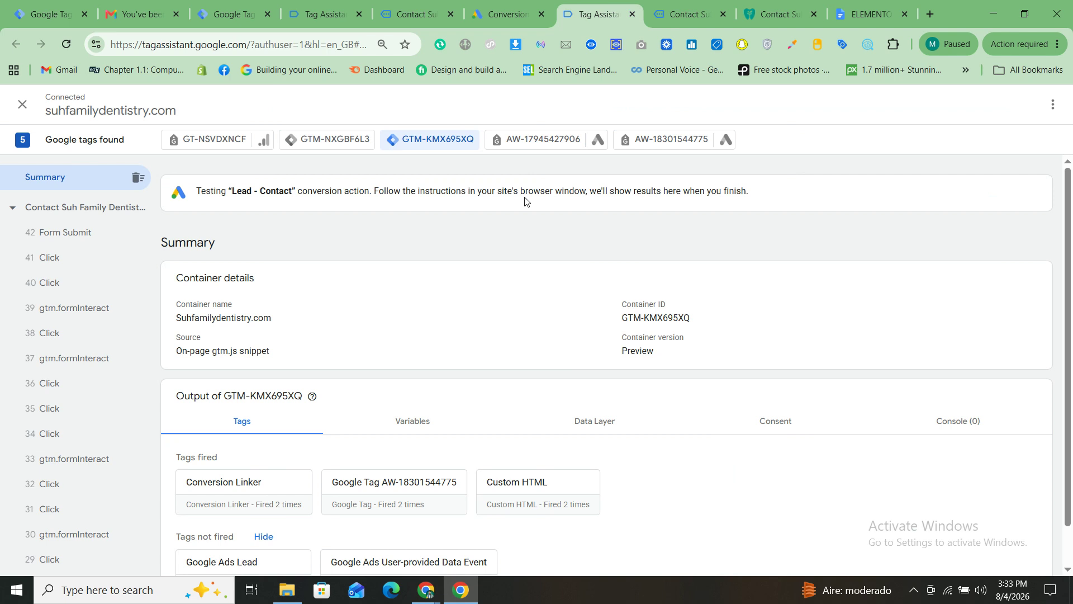
pyautogui.click(684, 7)
pyautogui.moveTo(798, 422); pyautogui.dragTo(739, 259)
pyautogui.click(629, 4)
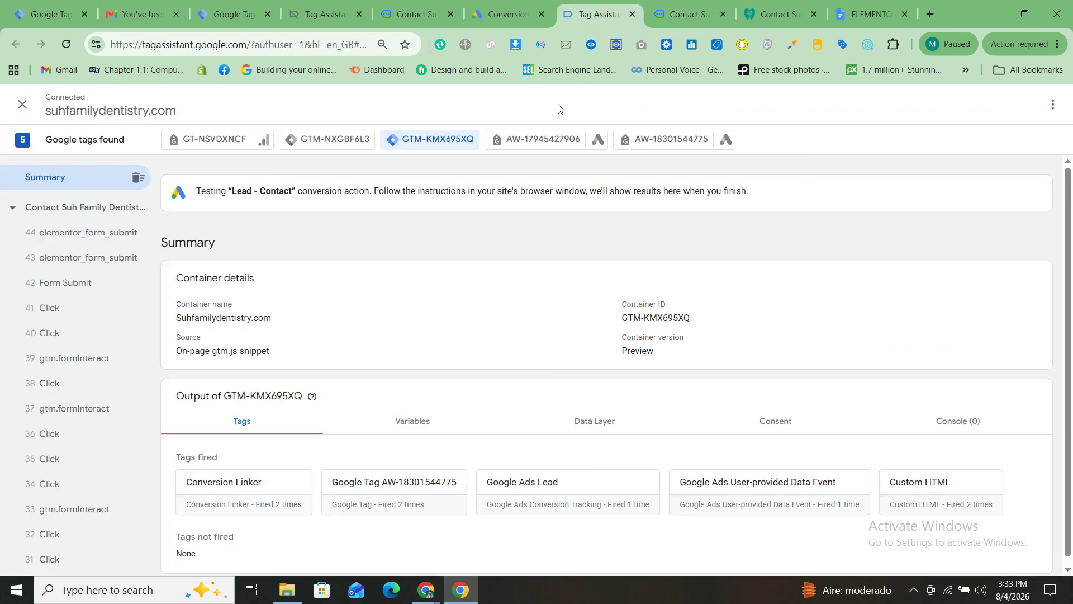
pyautogui.click(689, 7)
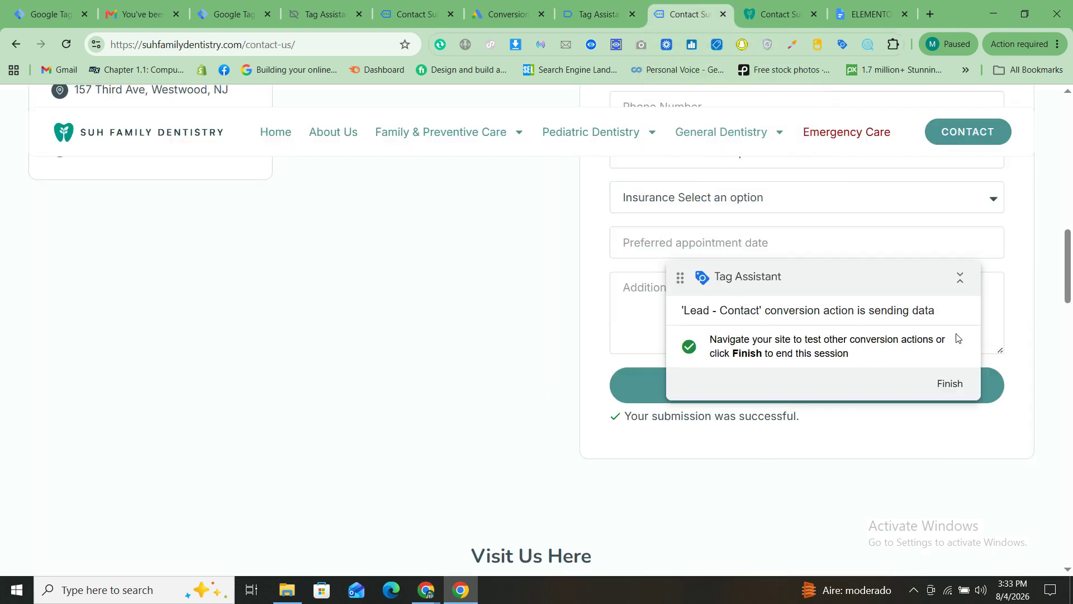
pyautogui.click(575, 5)
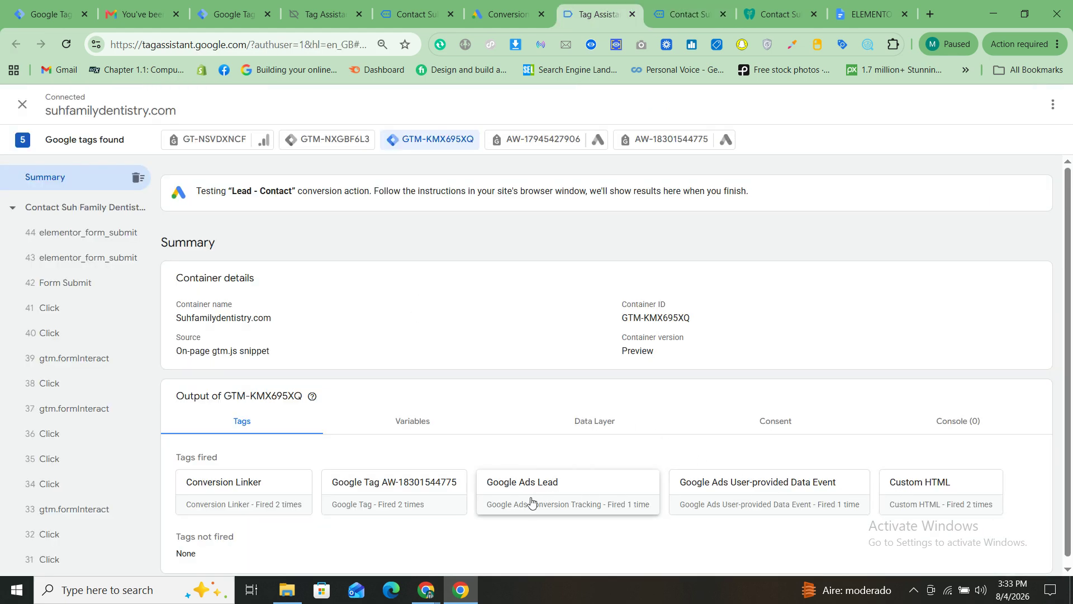
# - Finish the Lead - Contact test session and check the conversion action's status in the Google Ads conversions summary
pyautogui.click(680, 4)
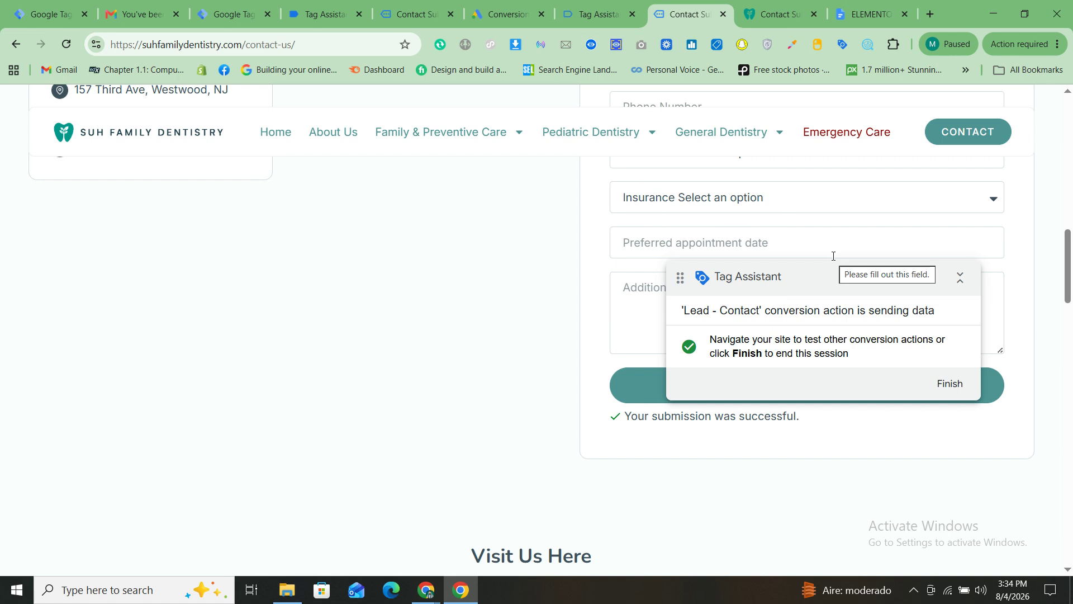
pyautogui.click(954, 384)
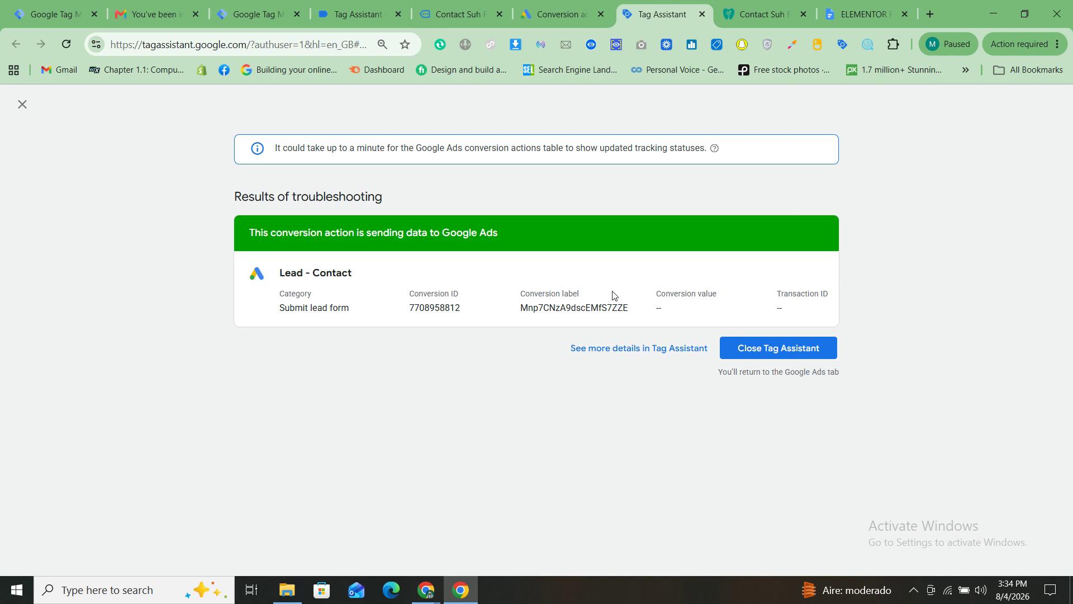
pyautogui.click(559, 14)
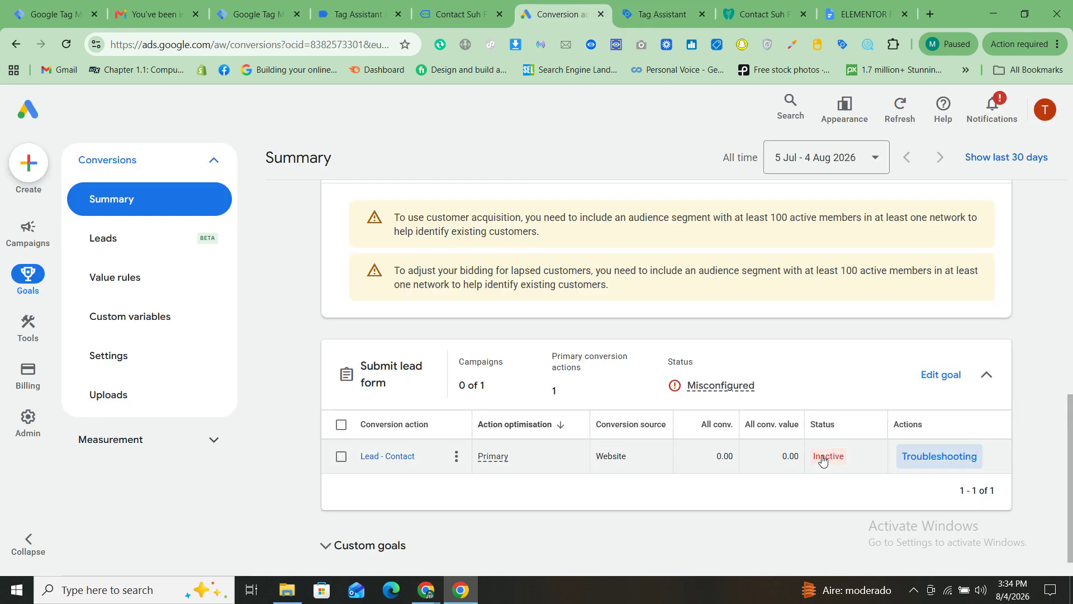
pyautogui.moveTo(822, 460)
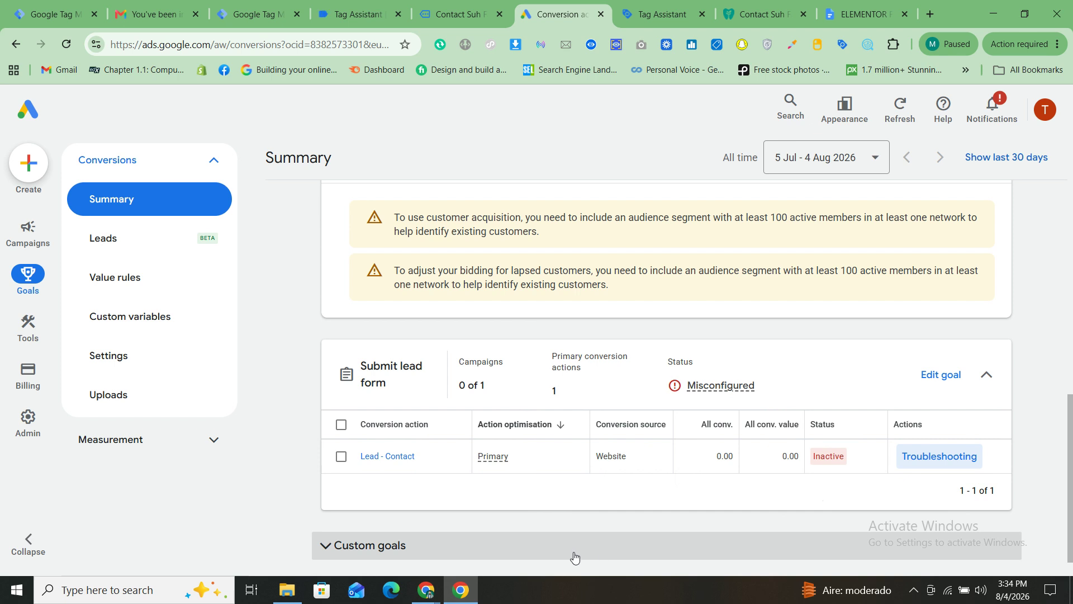
pyautogui.click(450, 591)
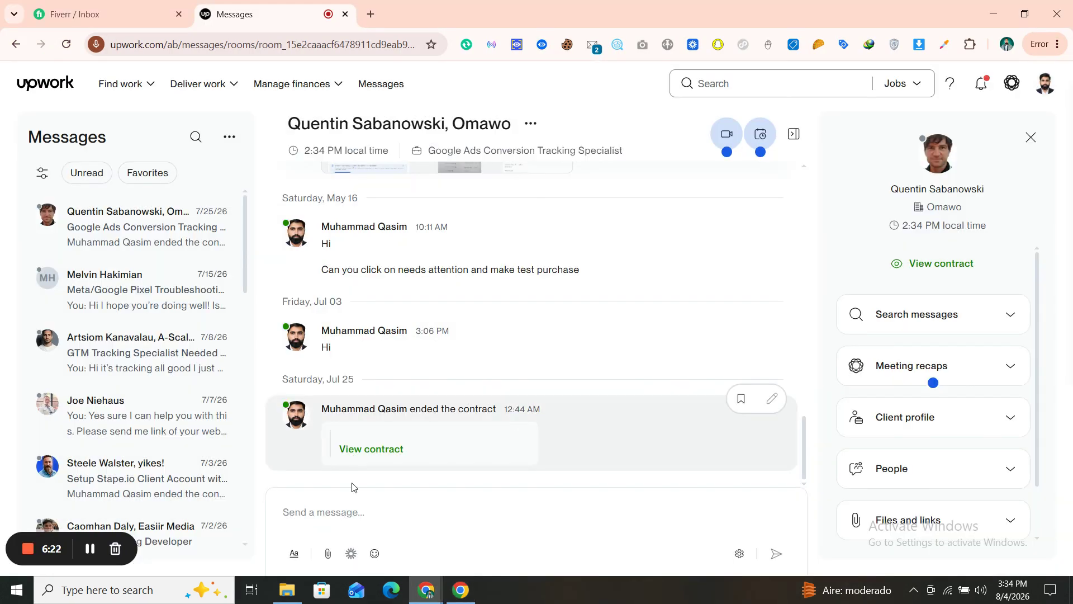